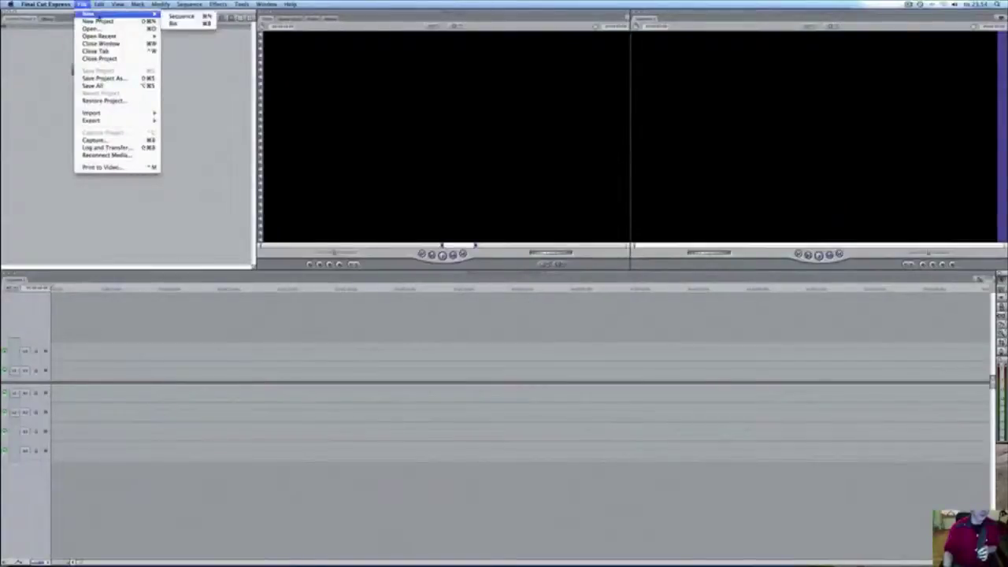
Import the clip ending in 48.mov from the julfilm event folder inside Filmer's iMovie events folder, accepting the media performance warning.
mouse_move(118, 113)
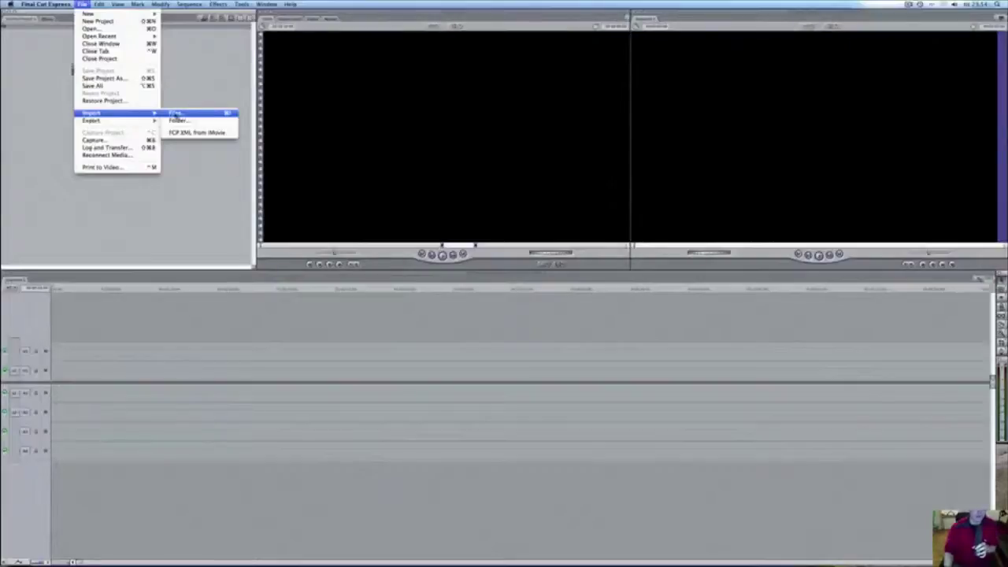
left_click(175, 115)
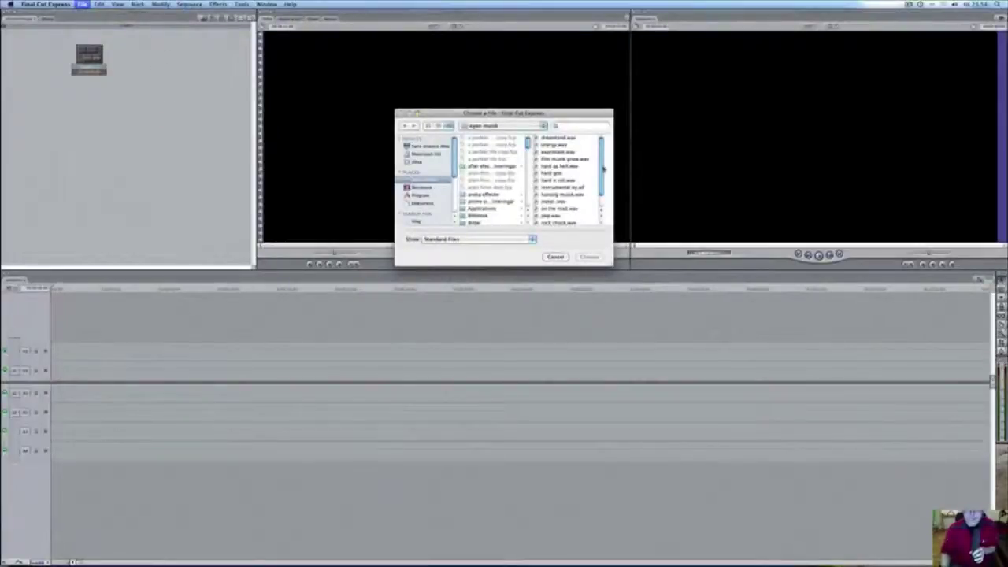
left_click_drag(528, 141, 534, 164)
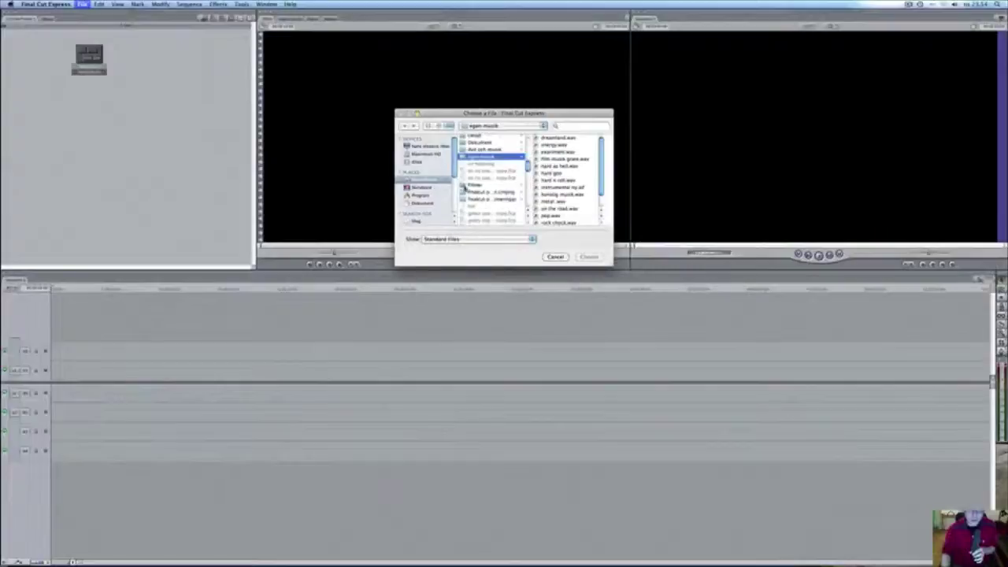
left_click(462, 186)
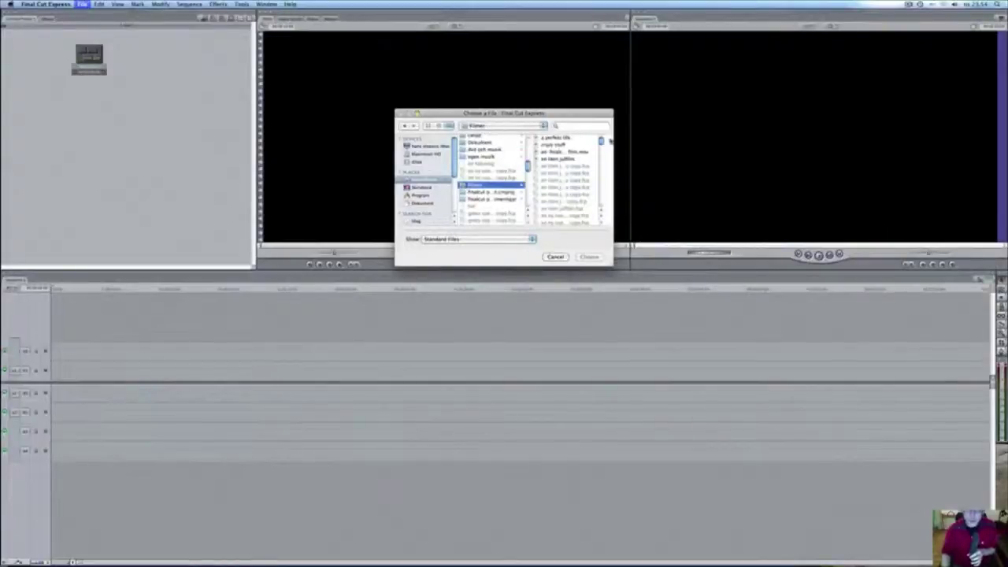
left_click_drag(601, 140, 601, 170)
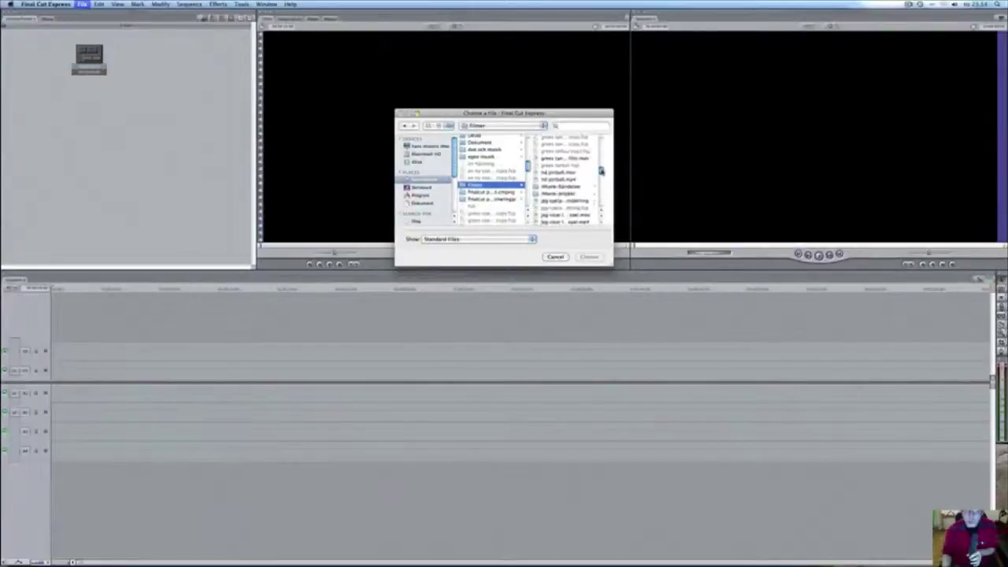
left_click(538, 188)
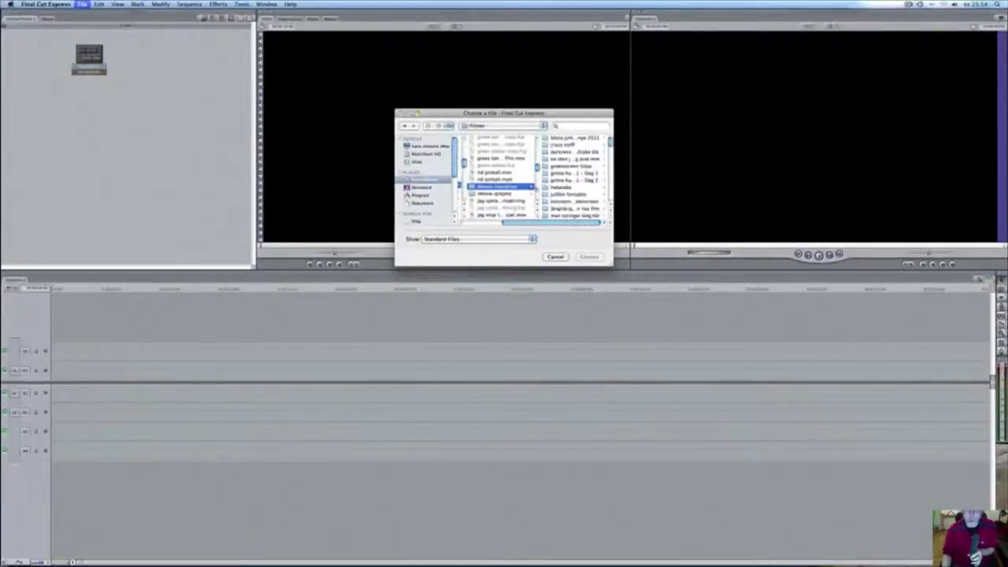
mouse_move(610, 140)
left_mouse_down()
mouse_move(612, 196)
mouse_move(611, 141)
left_mouse_up()
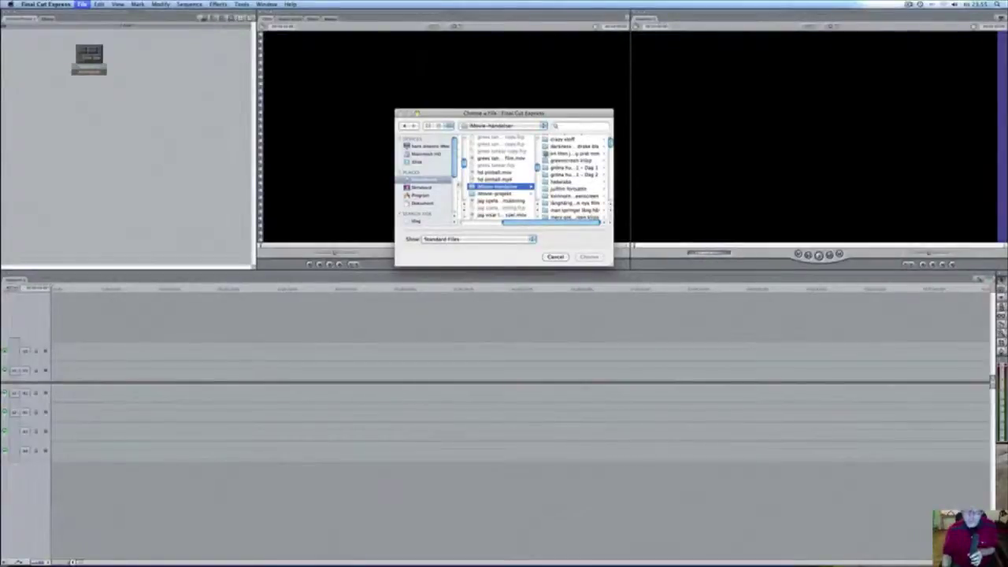
left_click(546, 153)
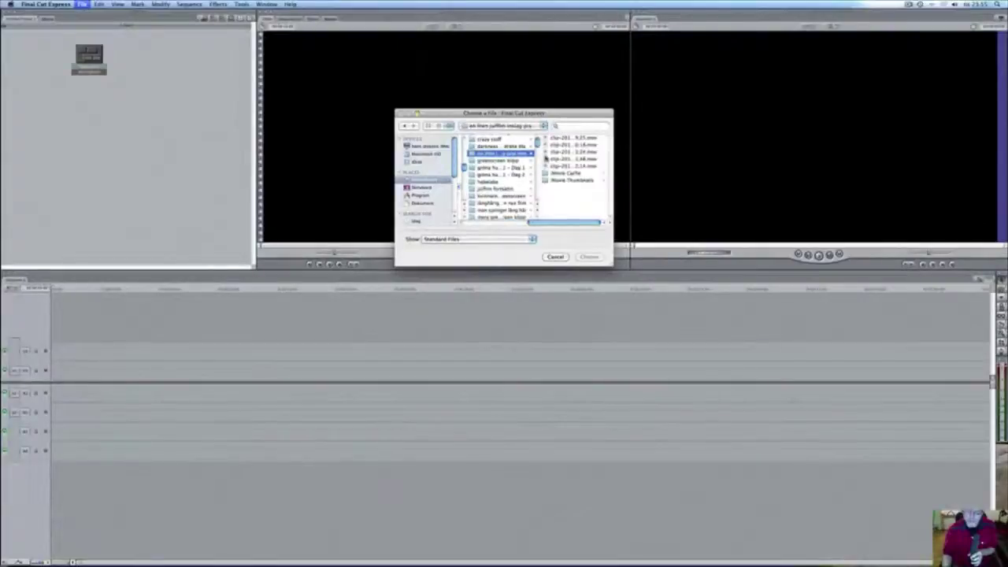
left_click(549, 159)
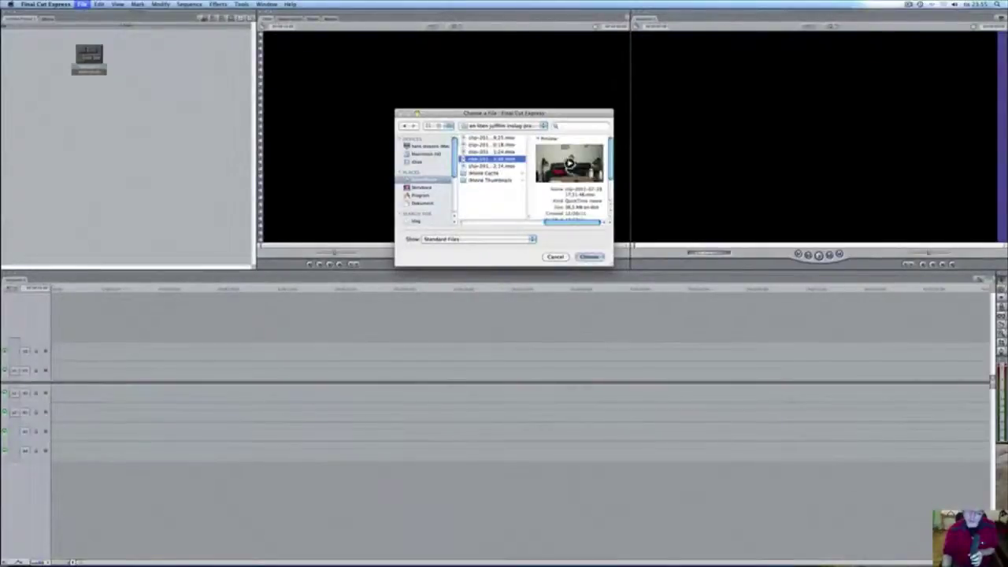
left_click(589, 257)
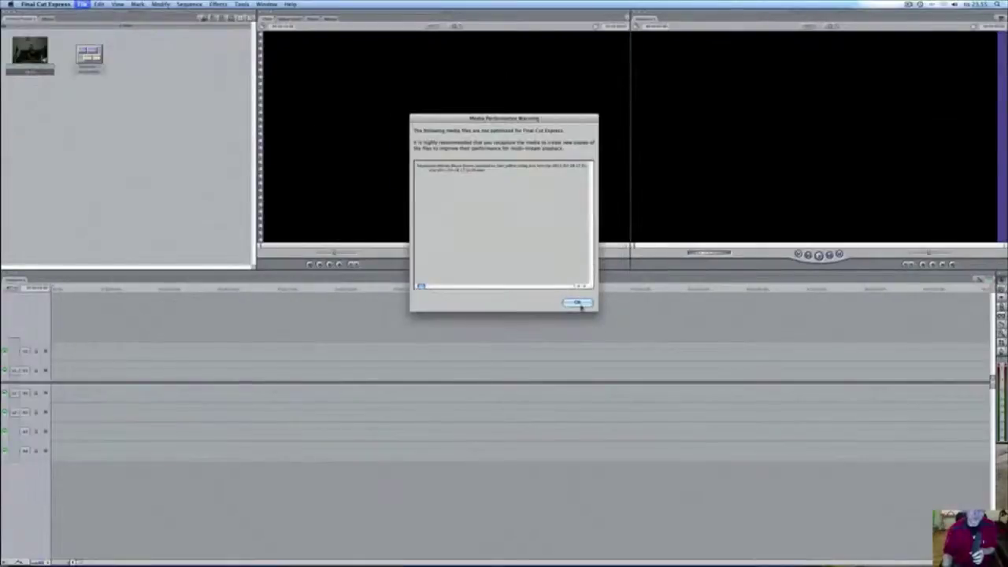
left_click(579, 305)
Place the imported clip on the first video track of the sequence and match the sequence settings to the clip.
left_click_drag(30, 52, 136, 372)
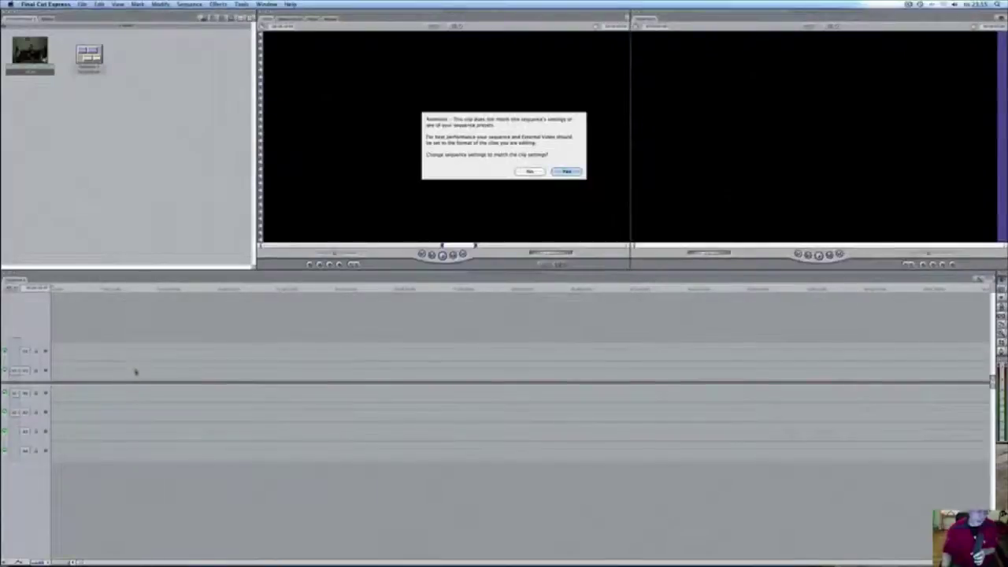
left_click(569, 170)
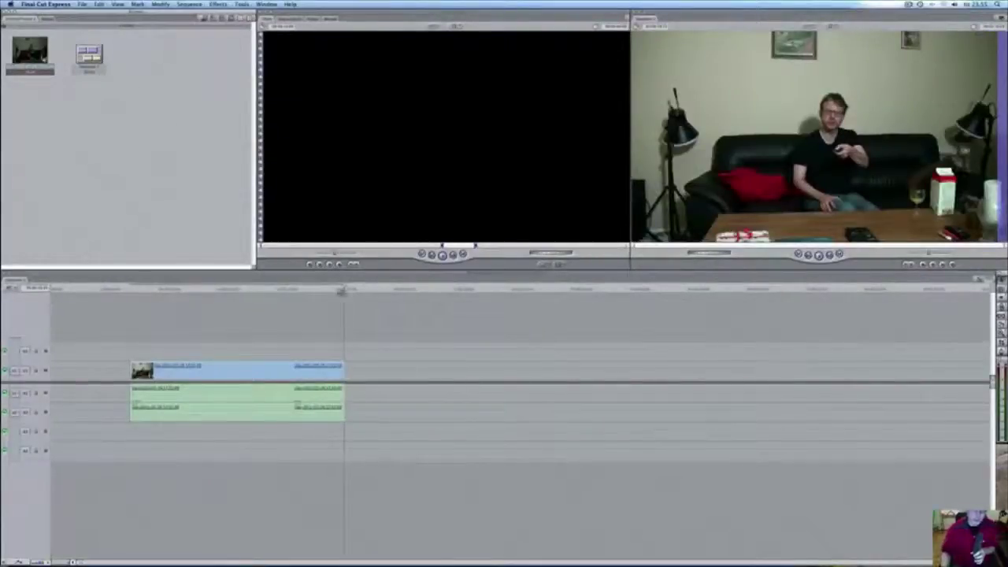
Play the clip from its beginning and split its video and audio where the man holds the carton beside him.
key("Home")
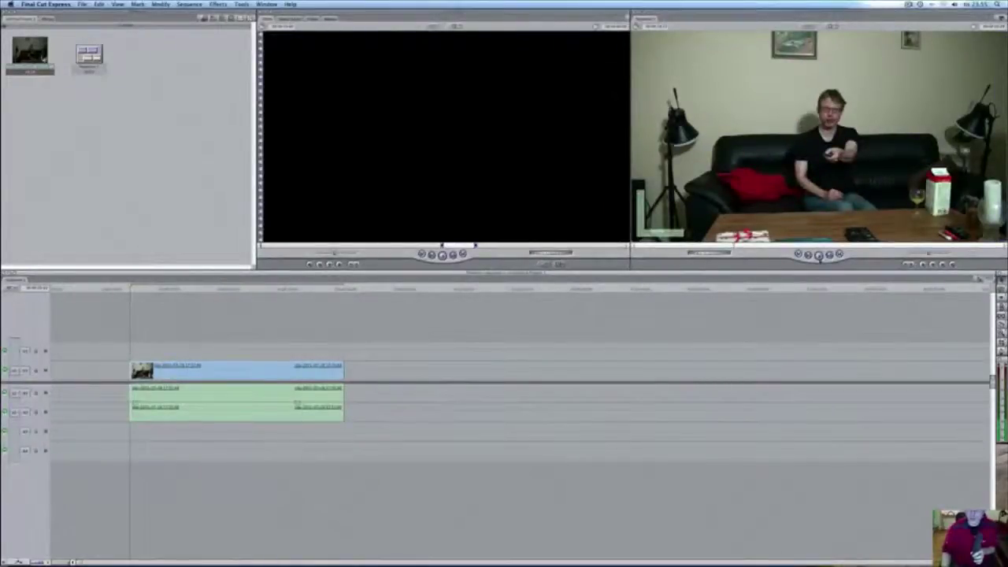
key("space")
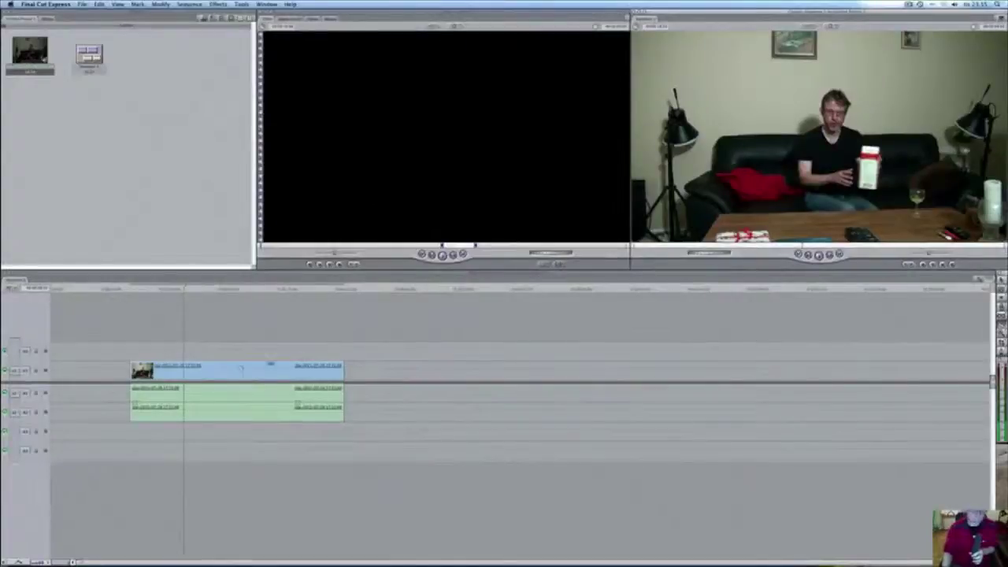
left_click(182, 374)
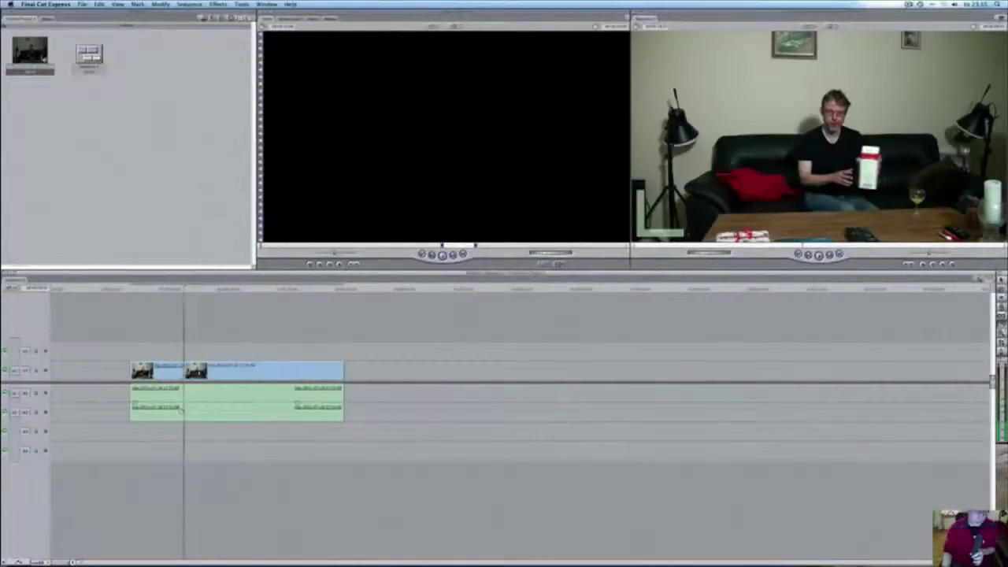
left_click(184, 403)
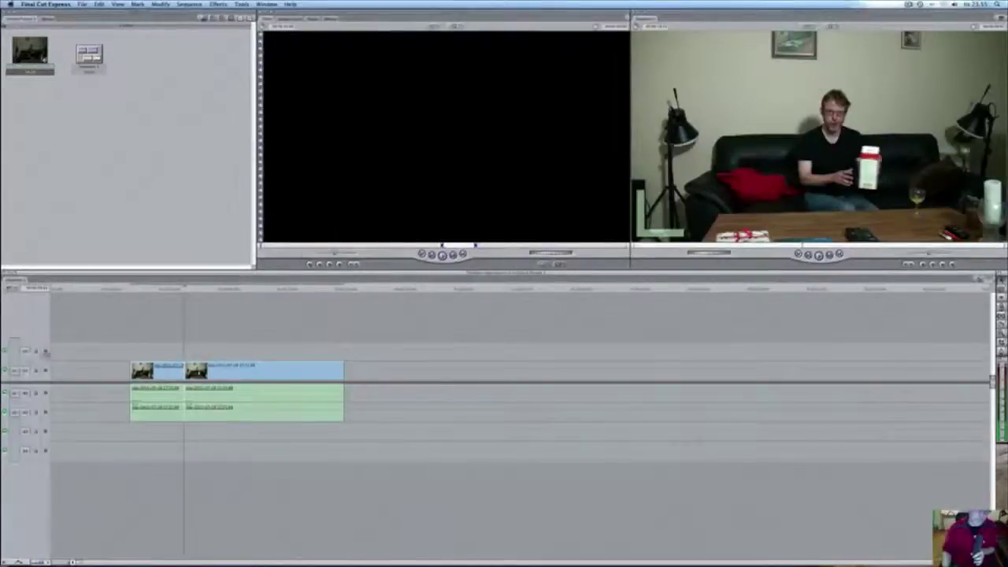
Cut the portion before the split, including both audio tracks, from the timeline.
left_click_drag(131, 326, 152, 448)
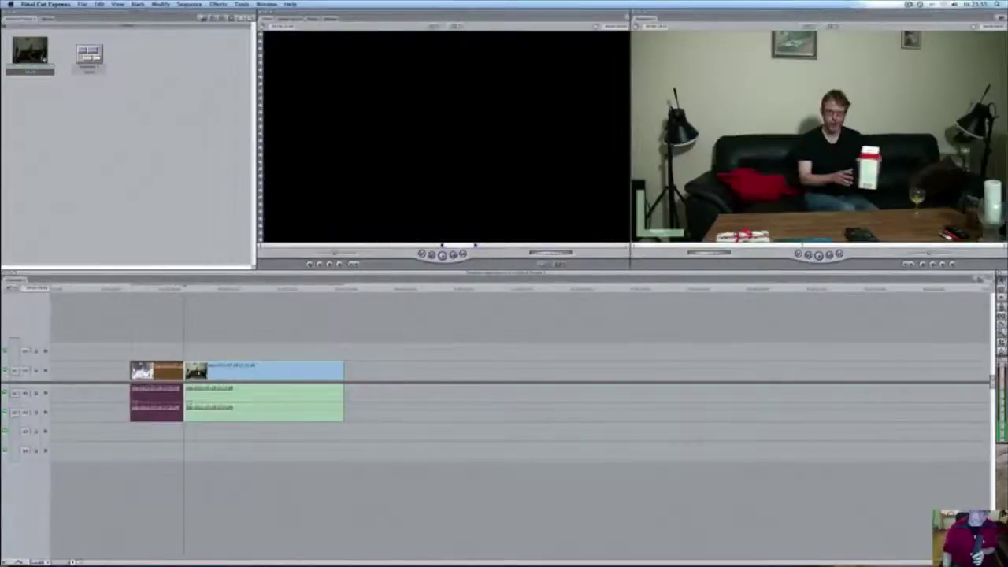
right_click(147, 367)
left_click(142, 368)
left_click(99, 4)
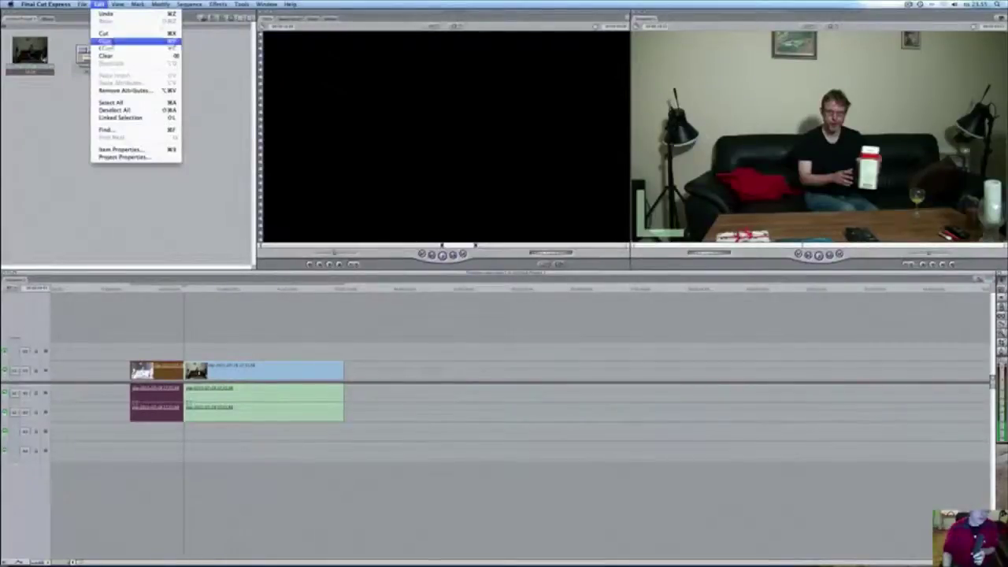
left_click(110, 34)
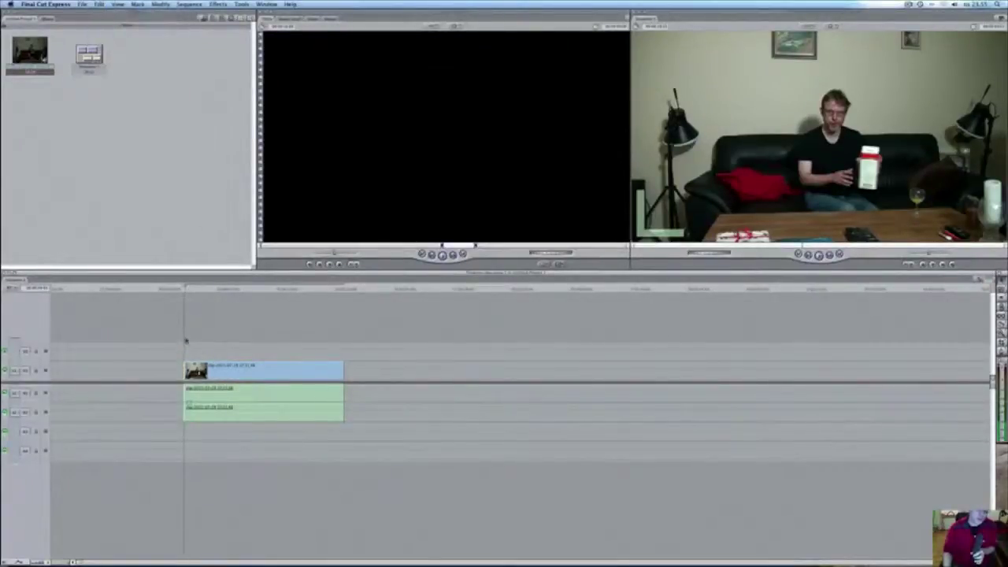
Move the remaining clip with its audio to the start of the timeline and return the playhead to the beginning.
left_click_drag(186, 340, 275, 428)
left_click_drag(206, 370, 72, 371)
left_click_drag(210, 394, 208, 393)
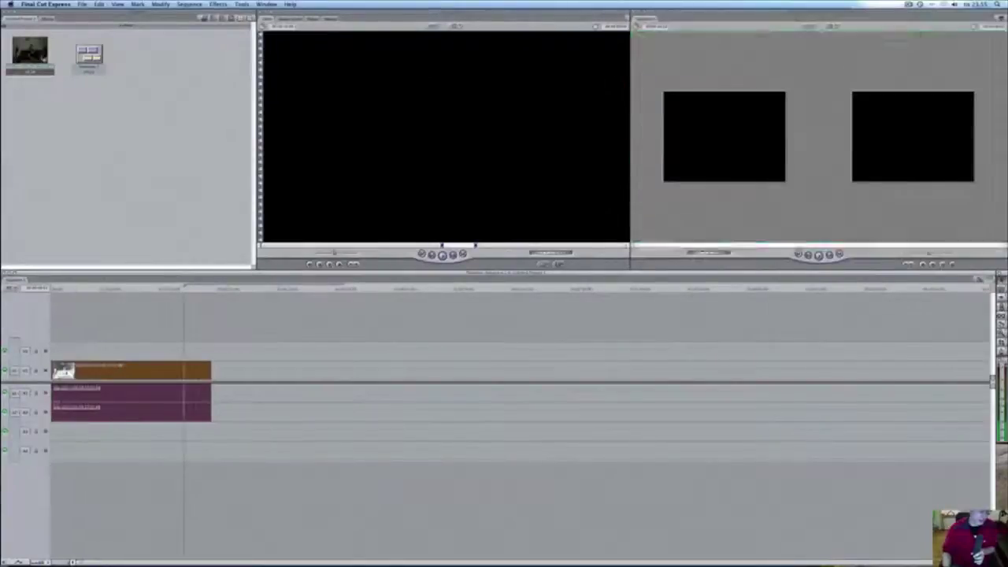
left_click_drag(186, 286, 44, 279)
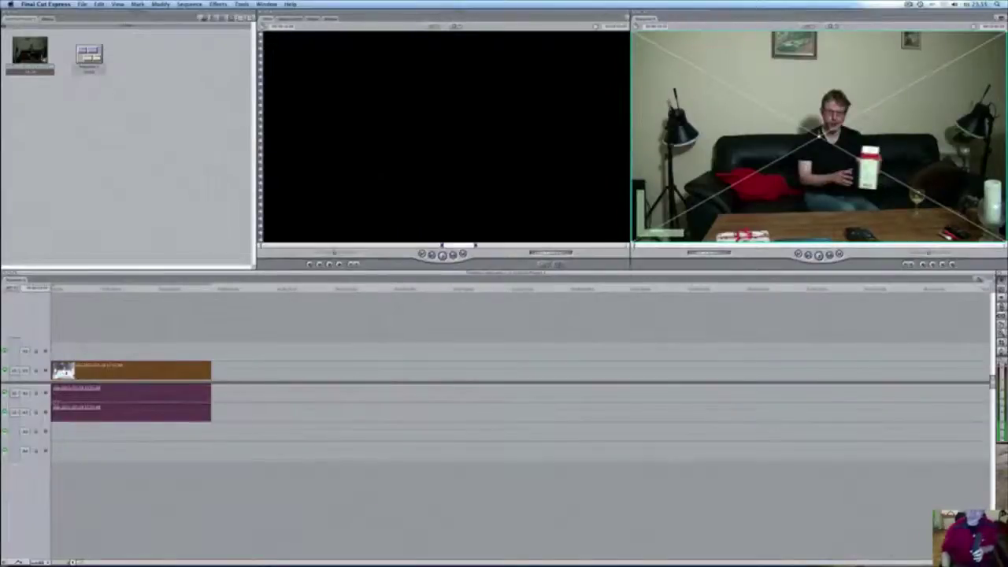
left_click(275, 342)
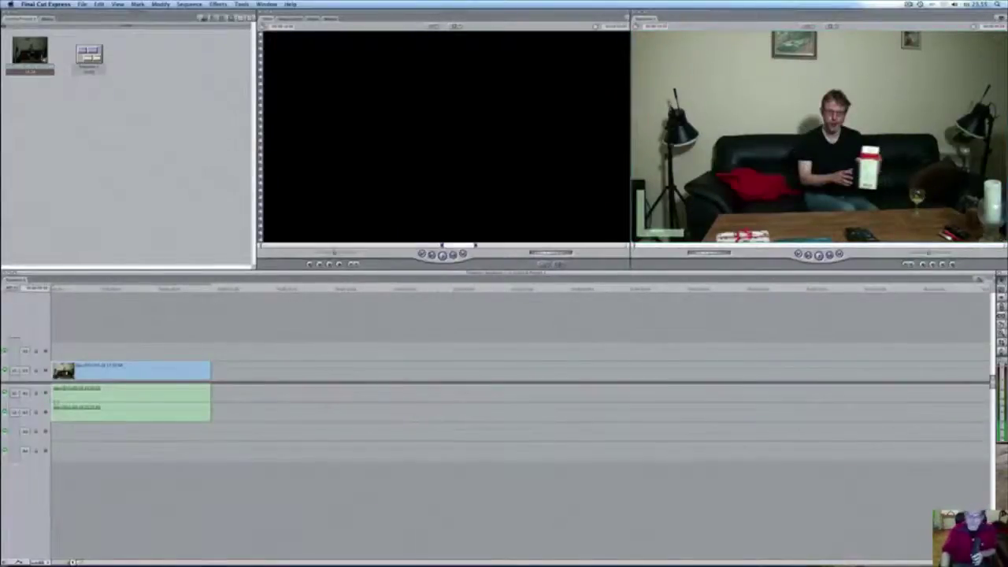
Play the clip and split its video and audio where the carton is put back on the table.
key("space")
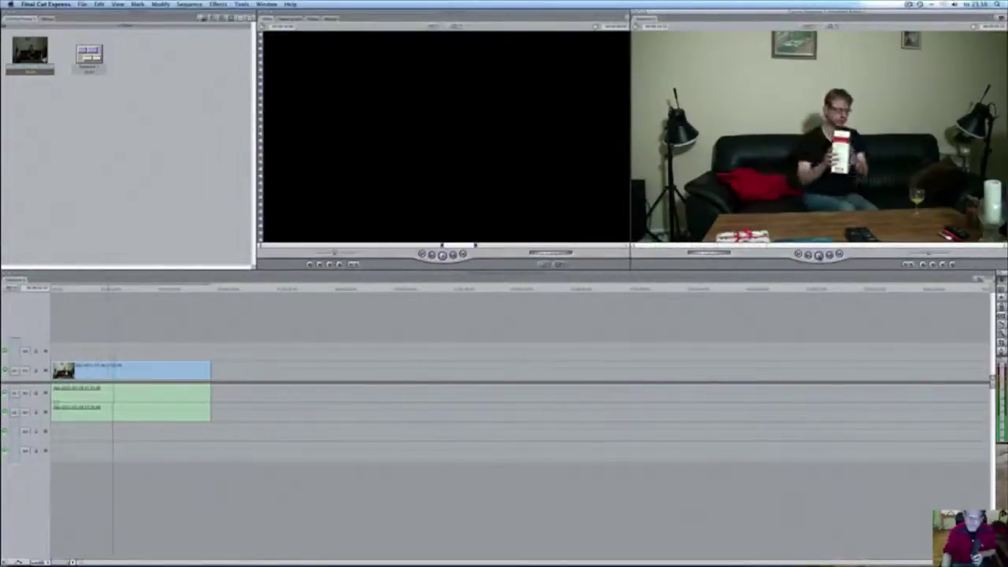
left_click(136, 370)
left_click(135, 402)
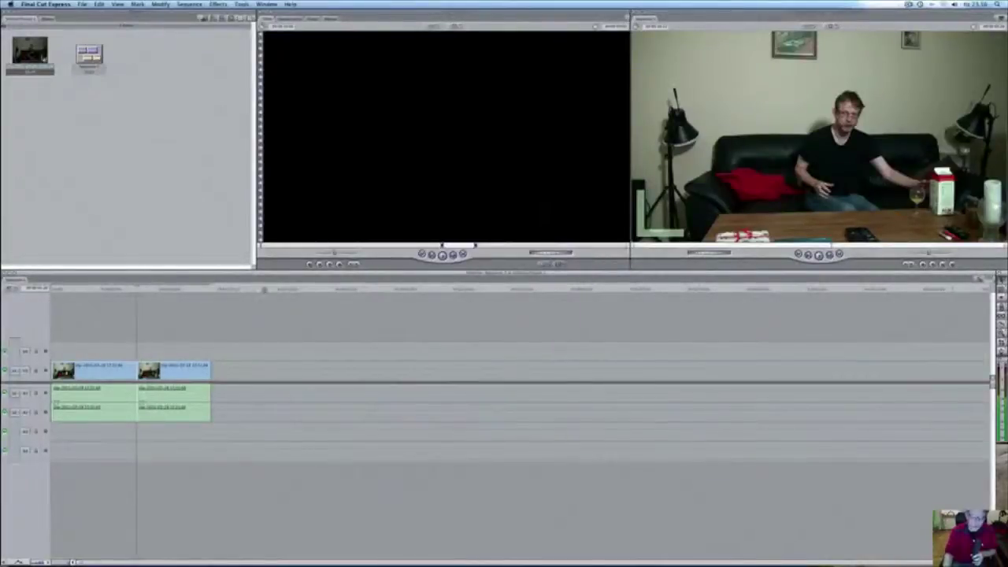
Cut the portion after the split, with its audio, from the end of the timeline.
left_click_drag(149, 340, 212, 406)
key("w")
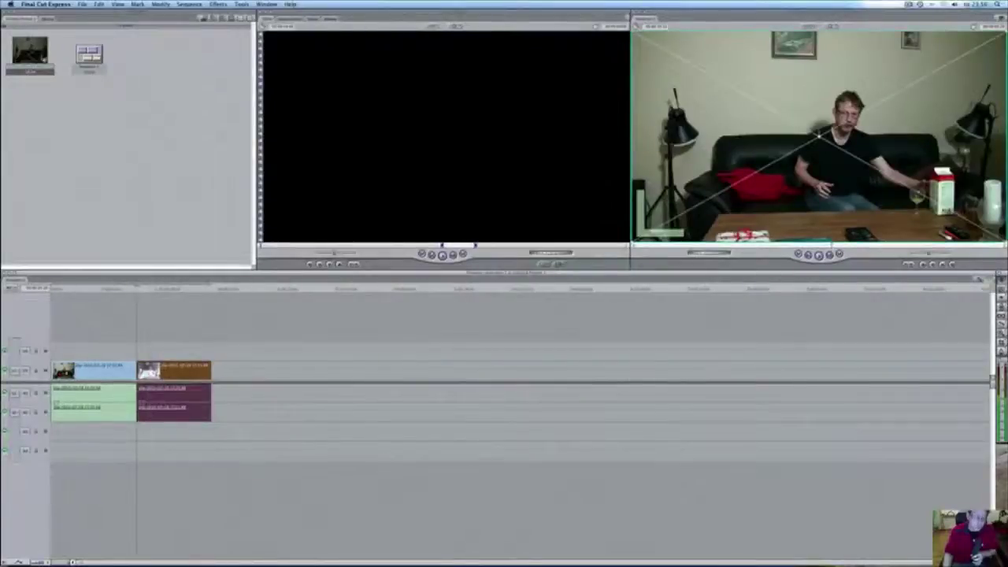
left_click(98, 5)
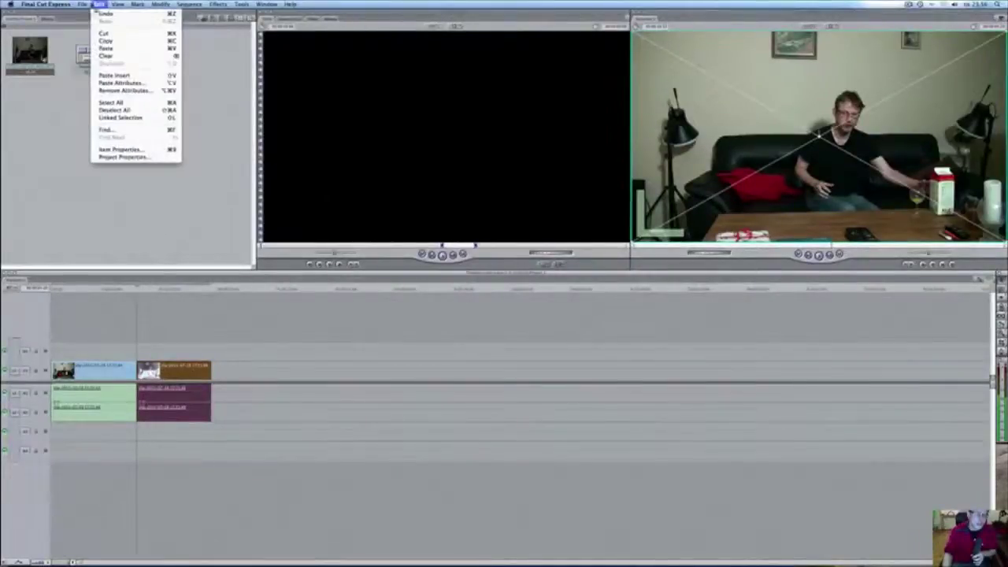
left_click(105, 33)
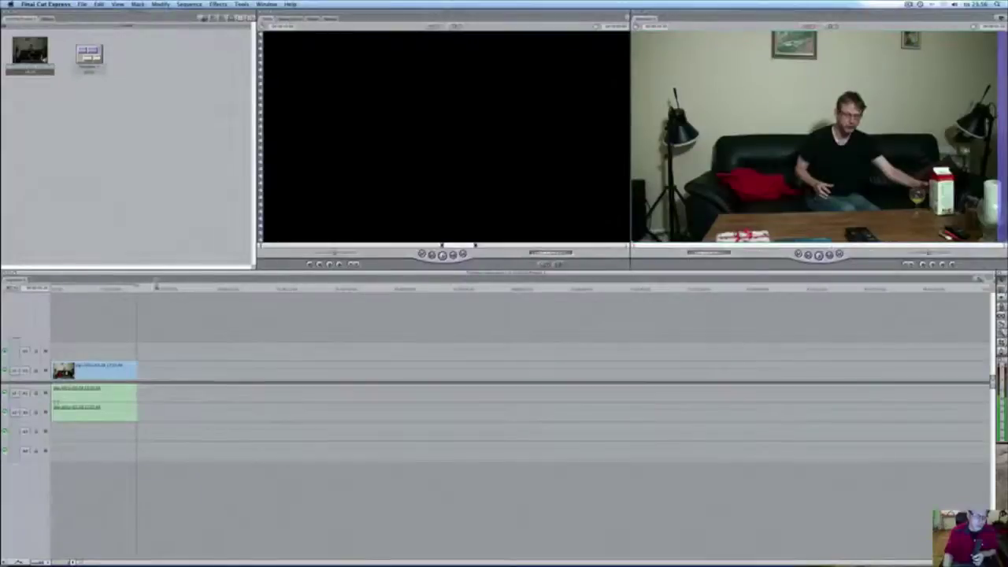
mouse_move(136, 289)
left_mouse_down()
mouse_move(28, 293)
mouse_move(153, 302)
mouse_move(134, 304)
left_mouse_up()
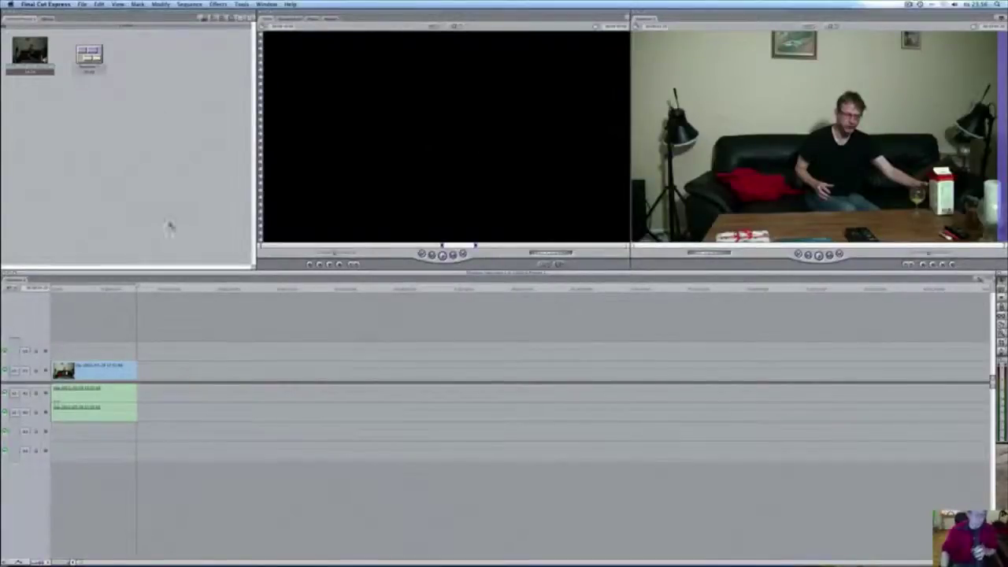
Import the clip ending in 24.mov and place it on the first video track, leaving a gap after the trimmed clip.
left_click(80, 5)
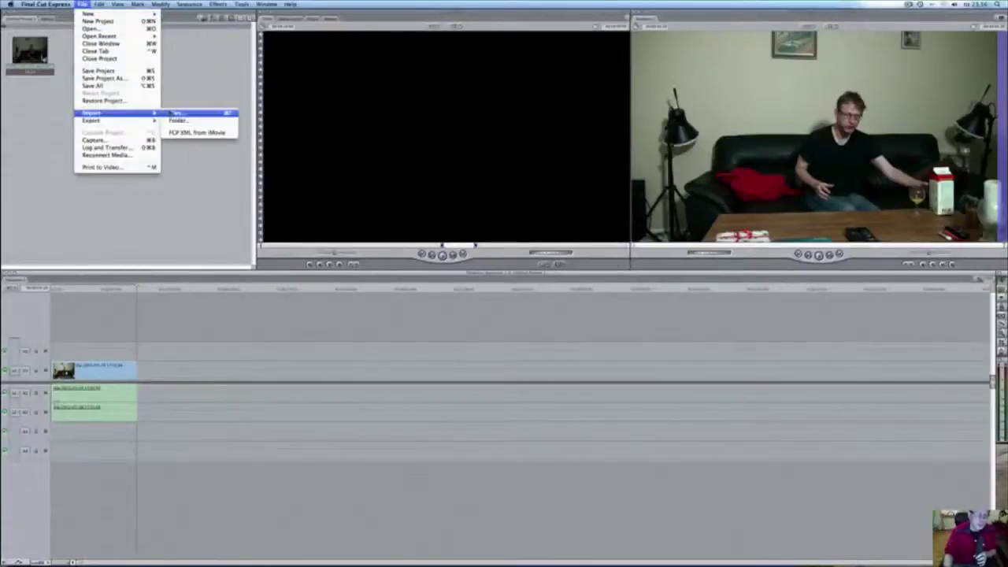
left_click(170, 113)
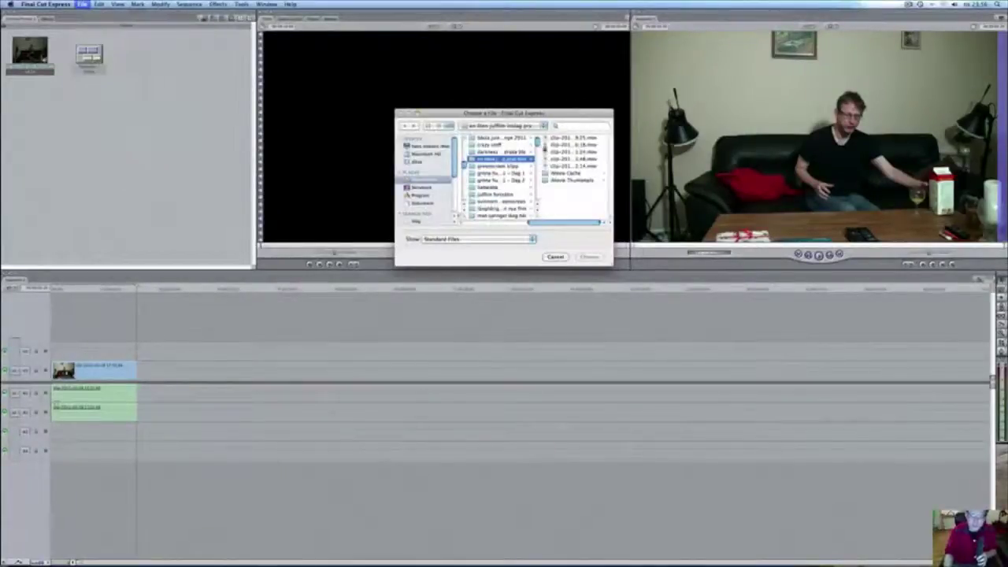
left_click(551, 151)
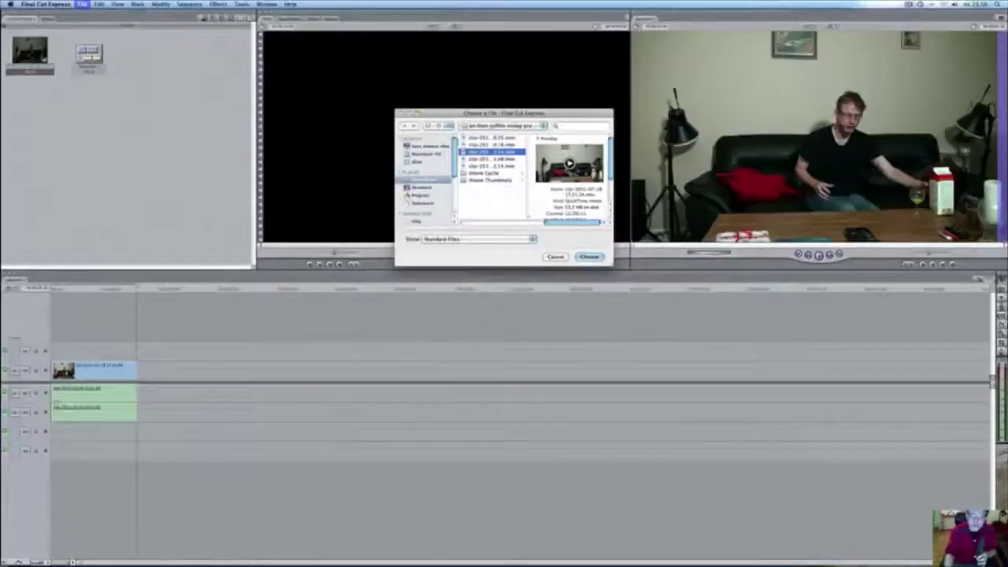
left_click(590, 257)
left_click(577, 302)
left_click_drag(148, 53, 199, 361)
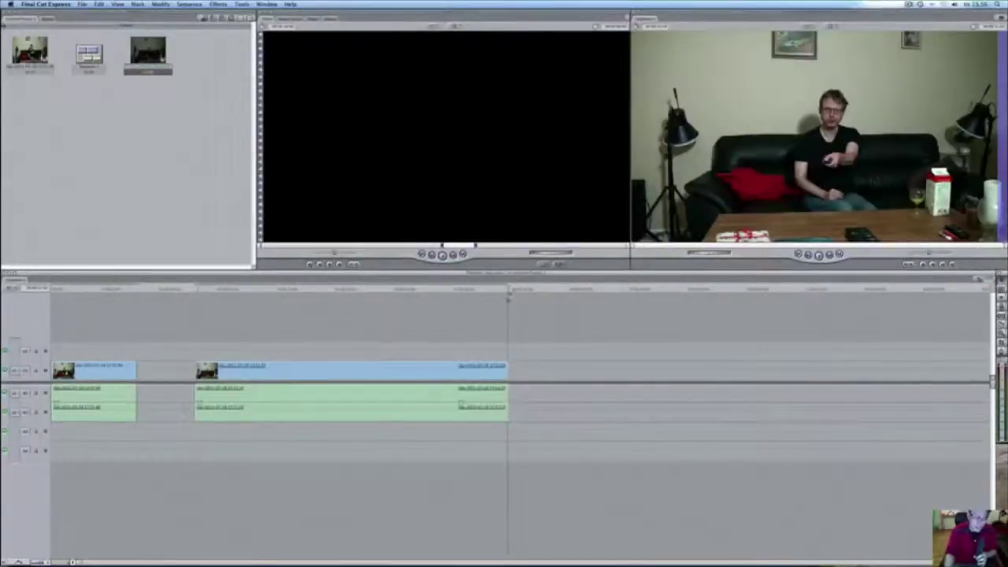
Play the second clip from its start and split its video and audio where the carton is held up in front of the chest.
left_click_drag(506, 288, 197, 285)
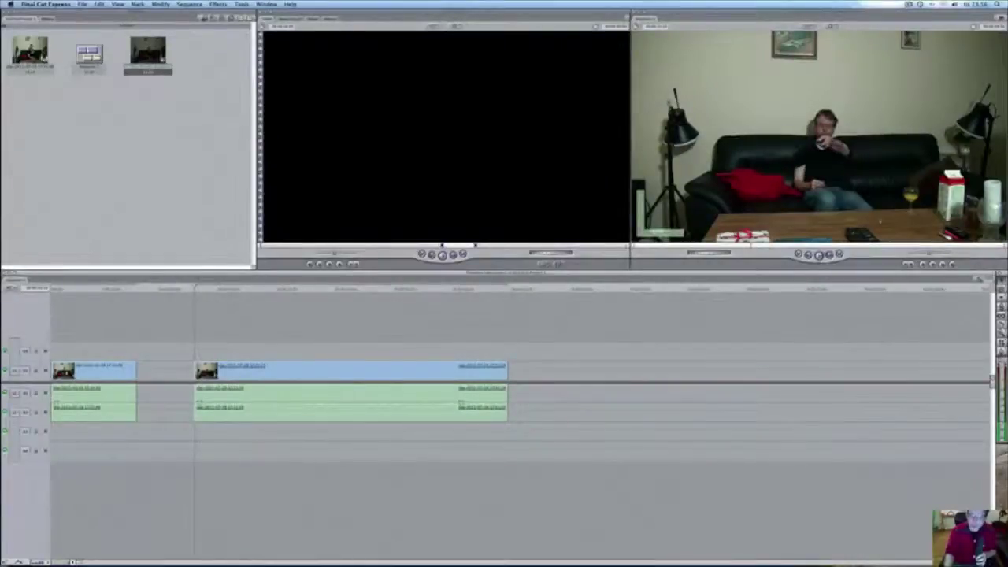
key("space")
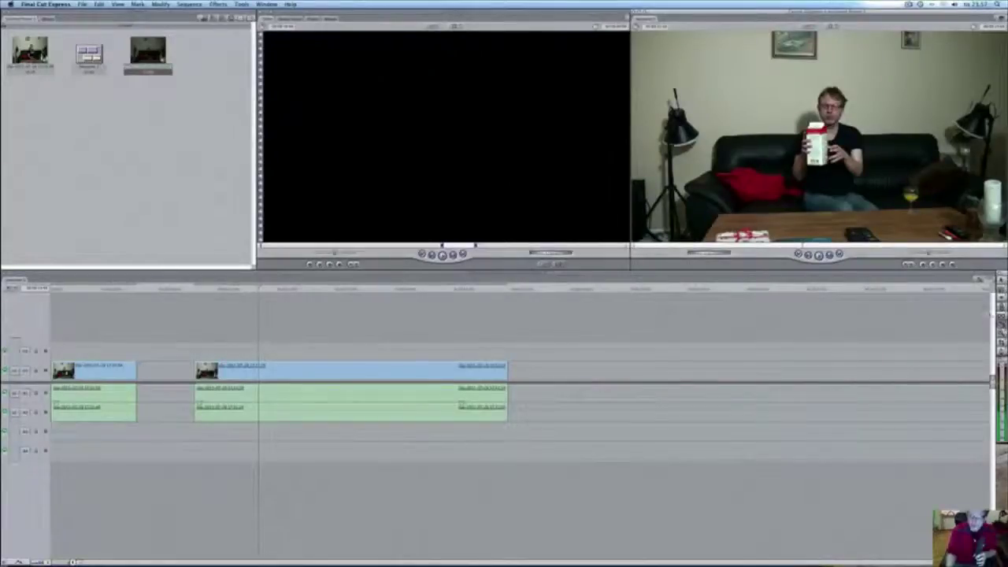
left_click(261, 367)
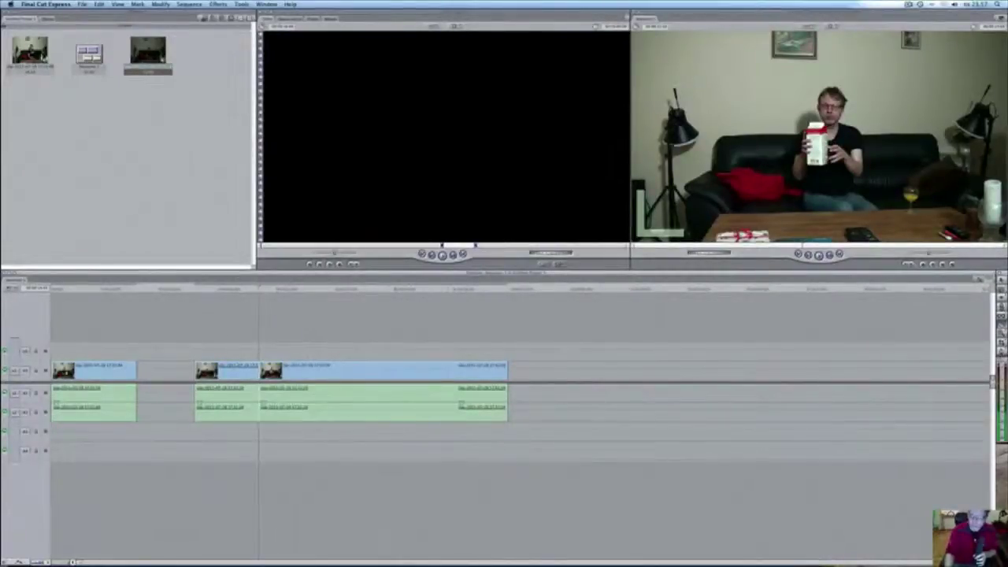
Cut the second clip's portion before the split, together with its audio, from the timeline.
key("a")
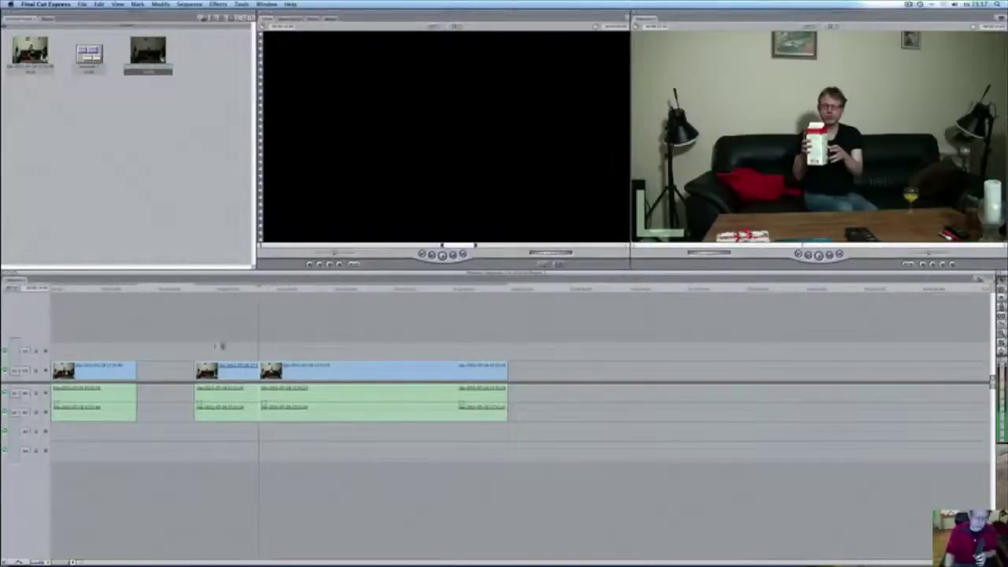
left_click(227, 386)
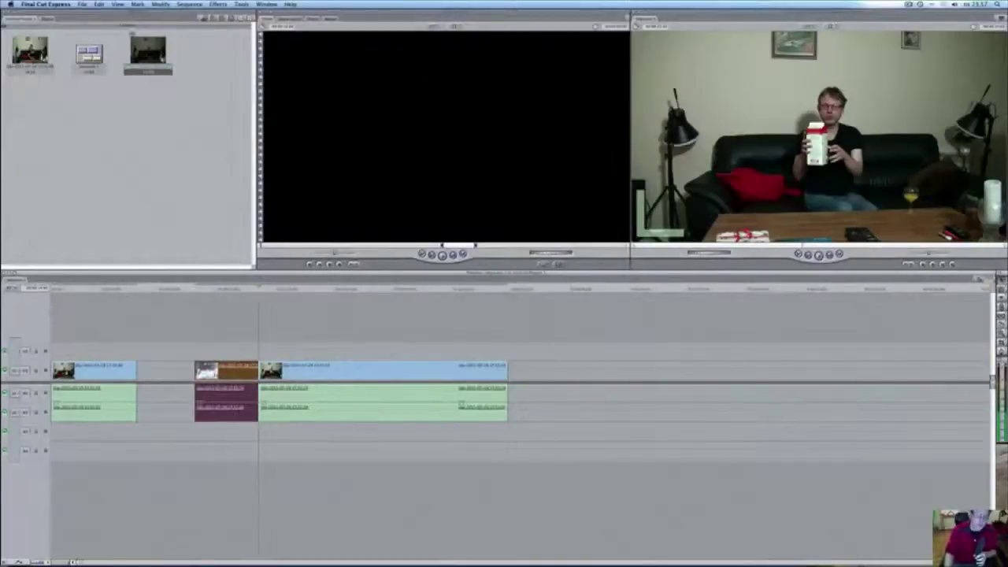
left_click(99, 4)
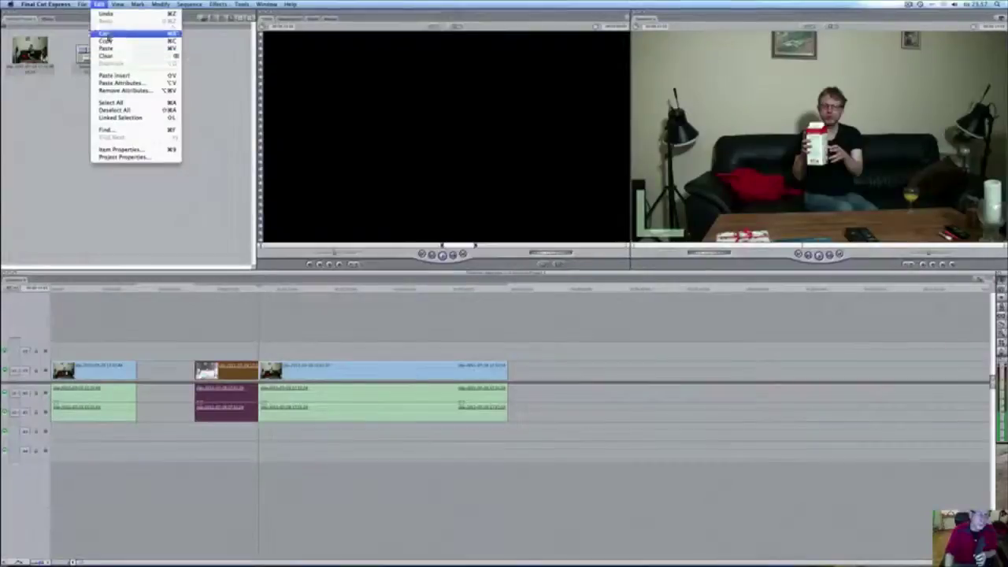
left_click(104, 34)
Move the remaining part of the second clip against the end of the first and place the playhead at their junction.
left_click(347, 394)
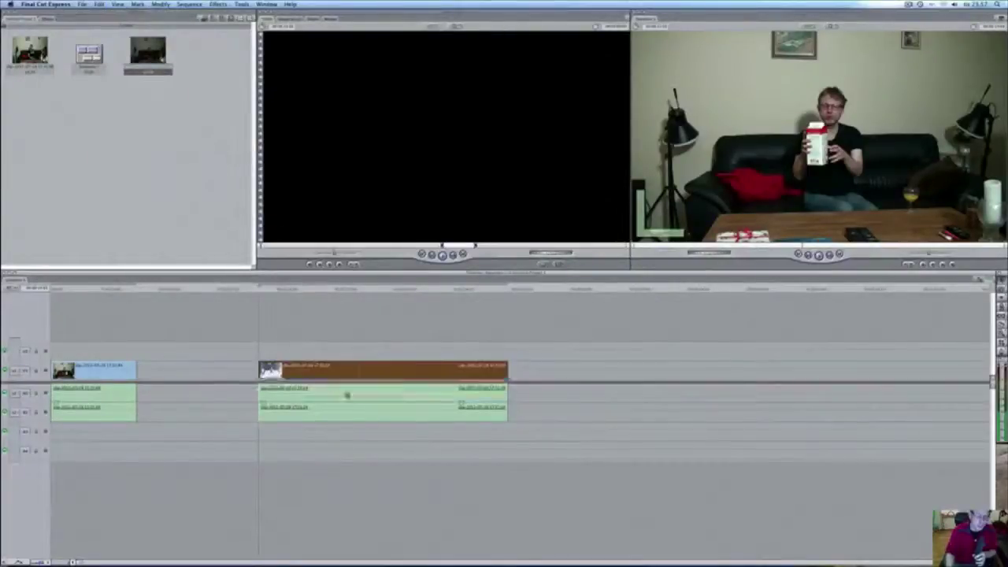
left_click_drag(346, 395, 225, 395)
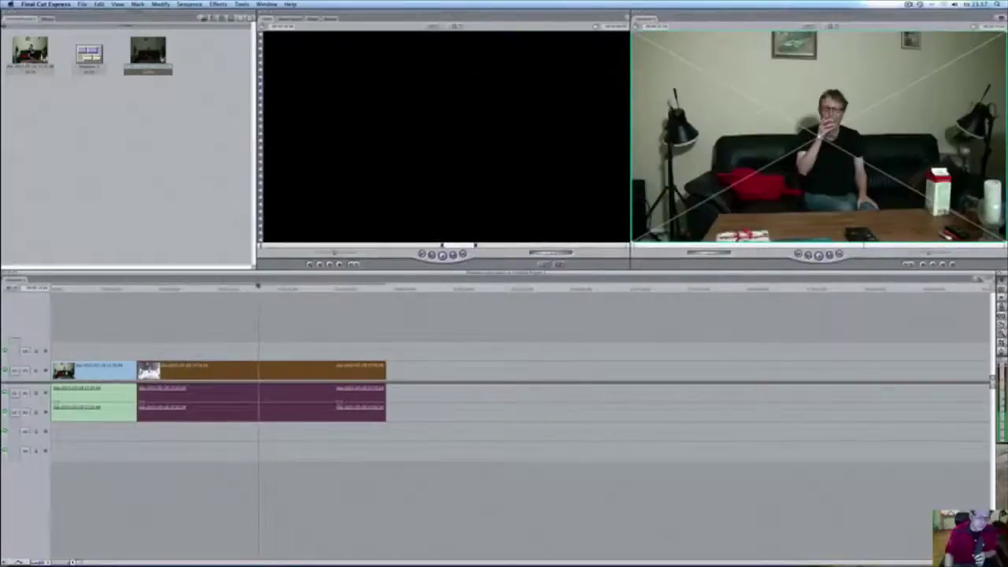
left_click_drag(263, 293, 130, 293)
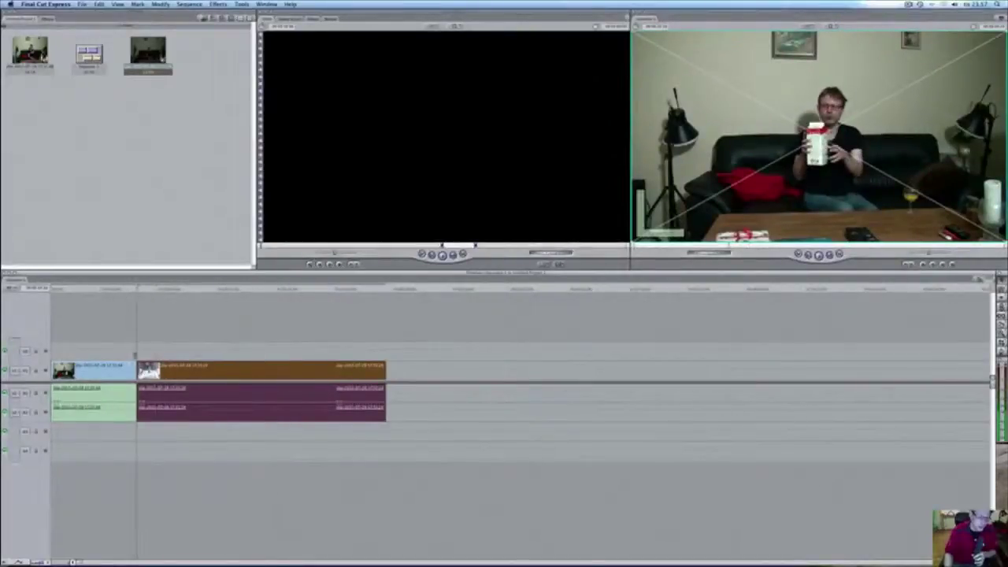
Deselect everything and apply a Cross Dissolve video transition at the edit point between the two clips.
key("super+shift+a")
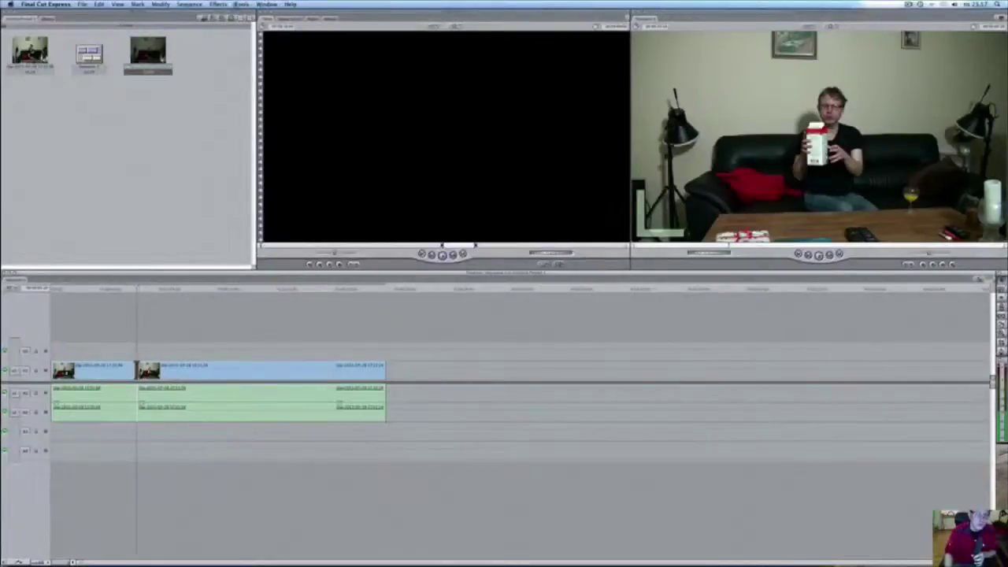
left_click(215, 5)
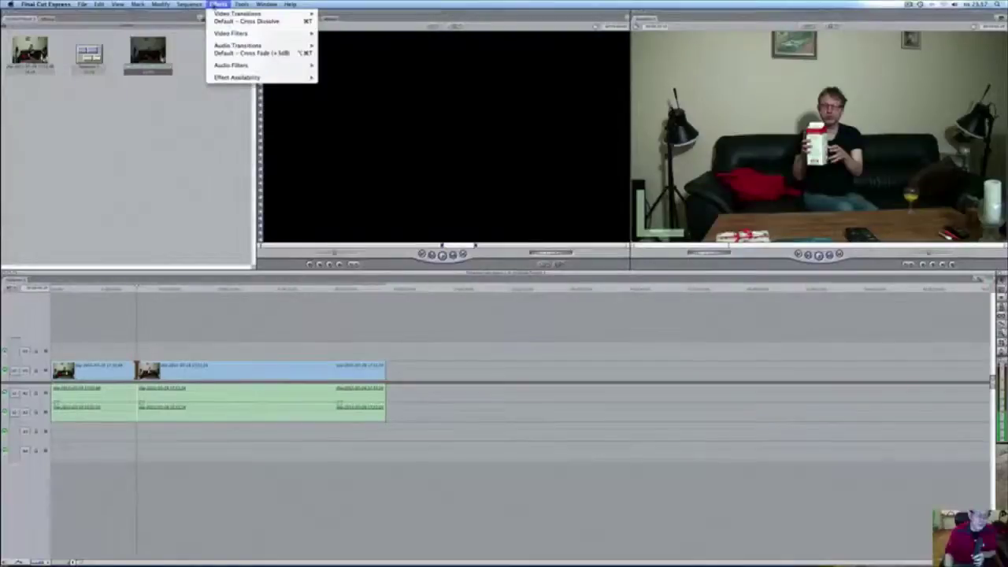
mouse_move(237, 14)
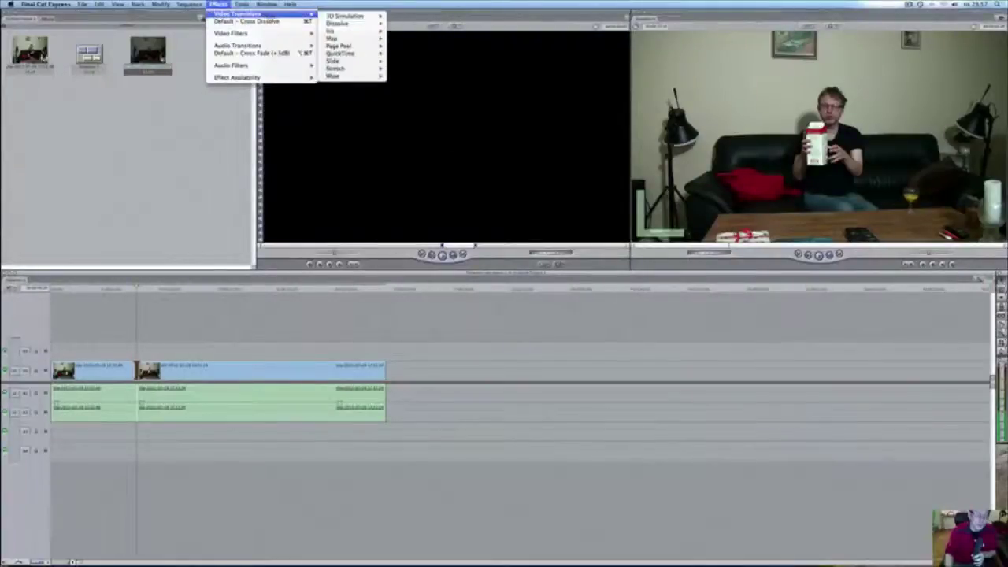
mouse_move(336, 17)
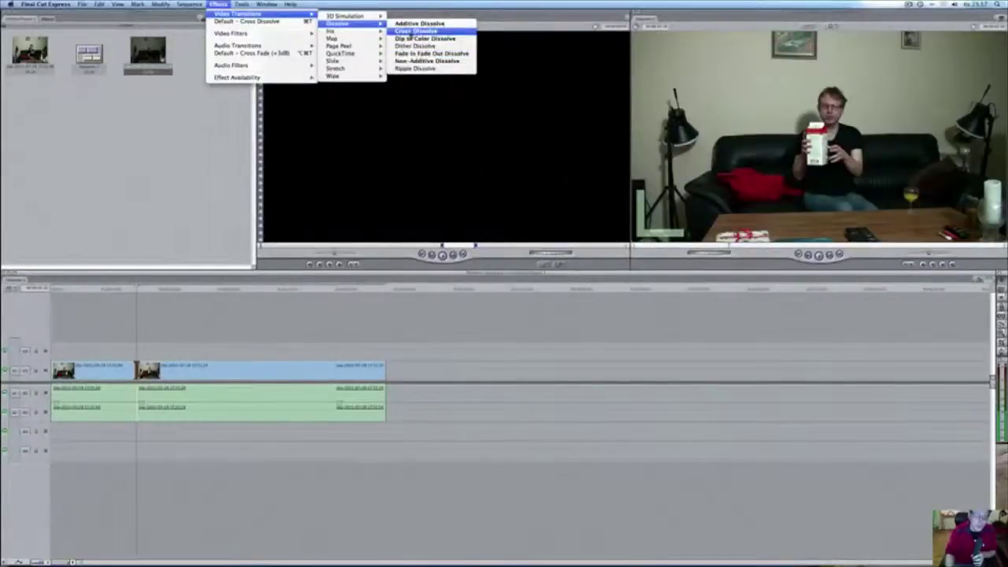
left_click(415, 31)
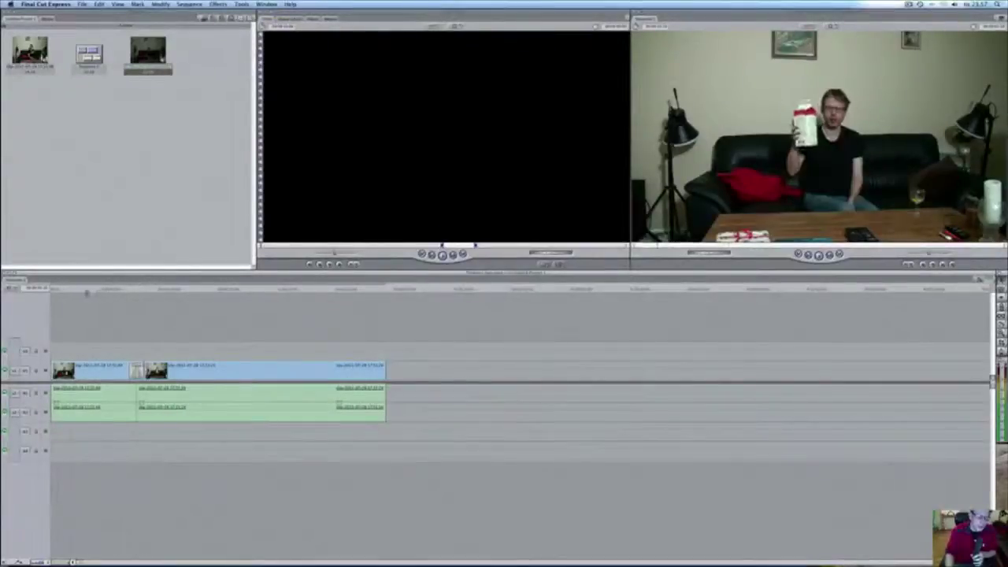
Select all clips on the timeline and run Render All, accepting the render folder for the unsaved project.
left_click_drag(376, 333, 74, 435)
left_click(186, 4)
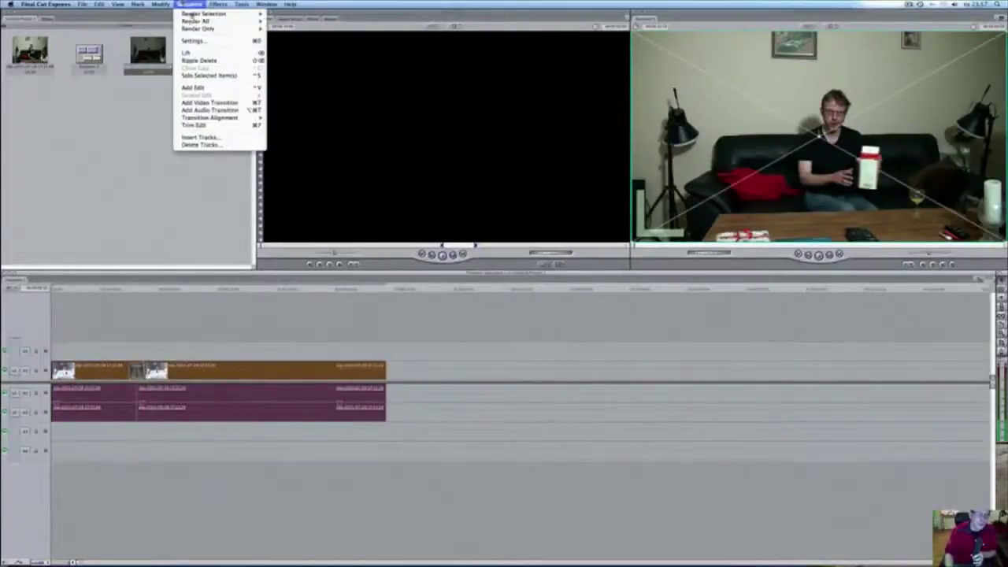
mouse_move(207, 21)
left_click(282, 27)
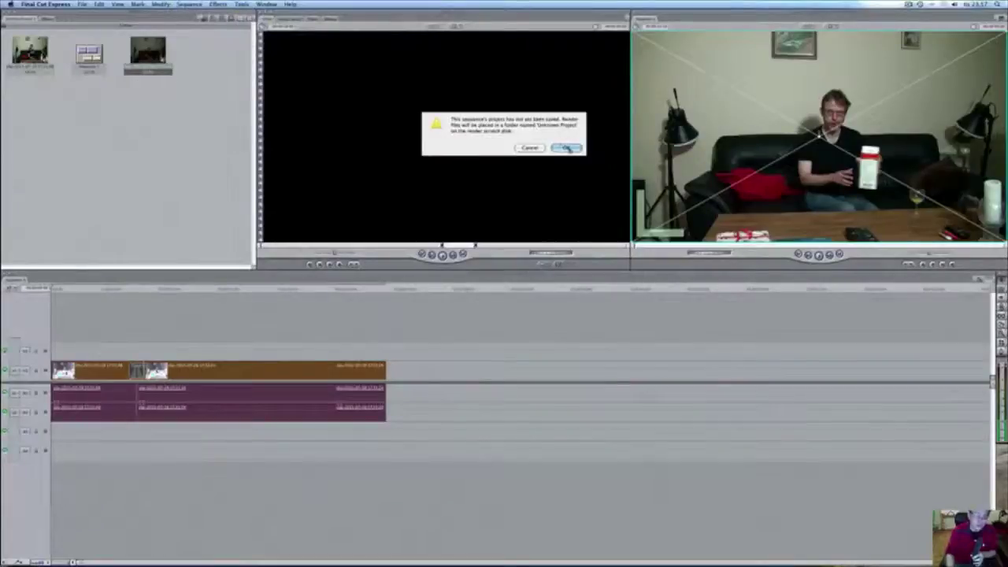
left_click(567, 148)
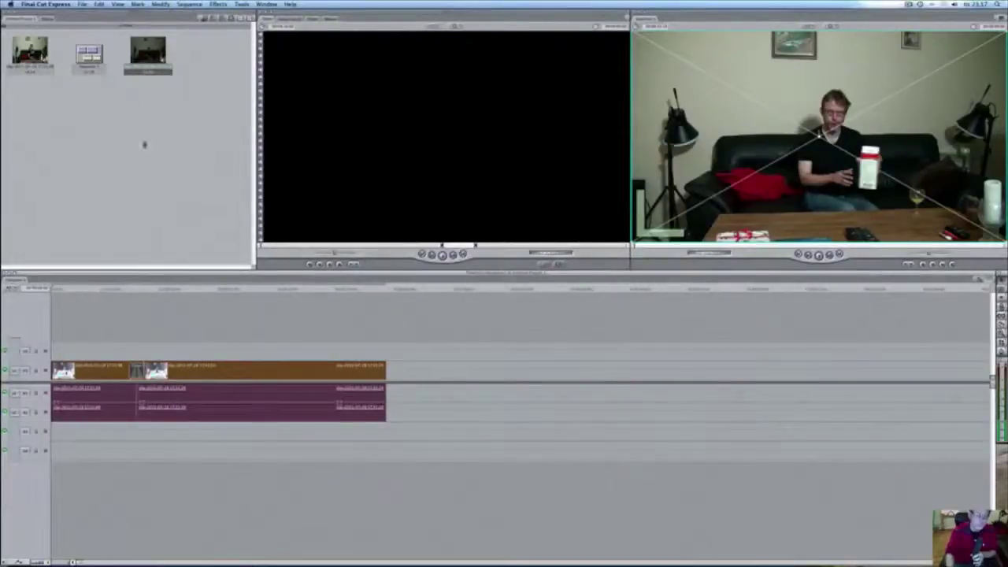
Render the video of the selected clips and clear the selection.
left_click(189, 5)
mouse_move(186, 14)
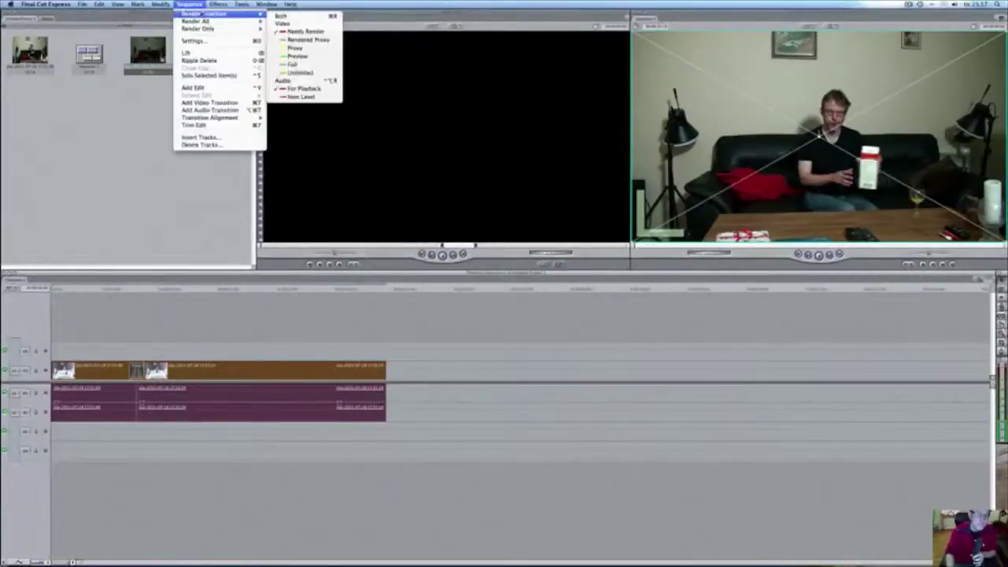
left_click(288, 32)
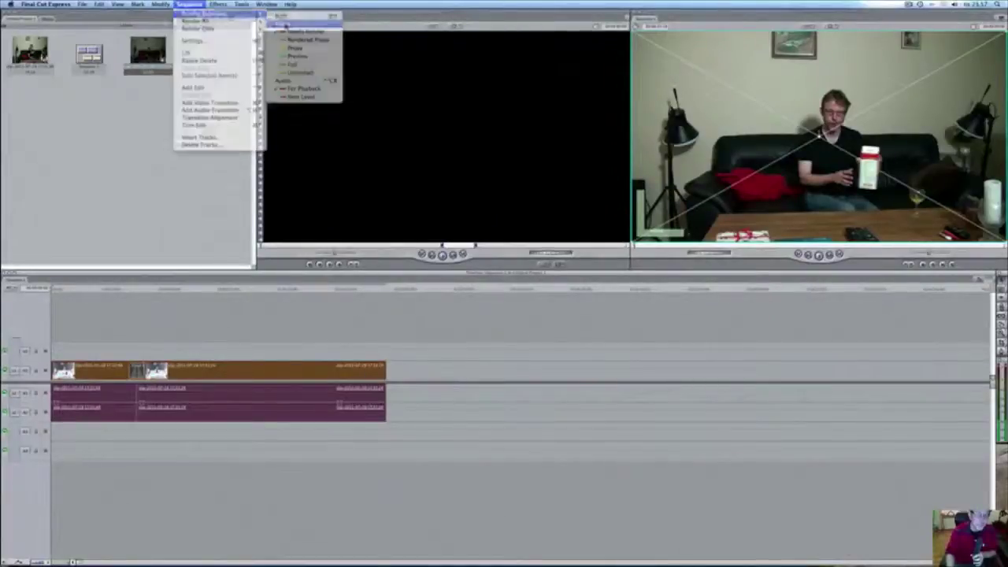
left_click(135, 316)
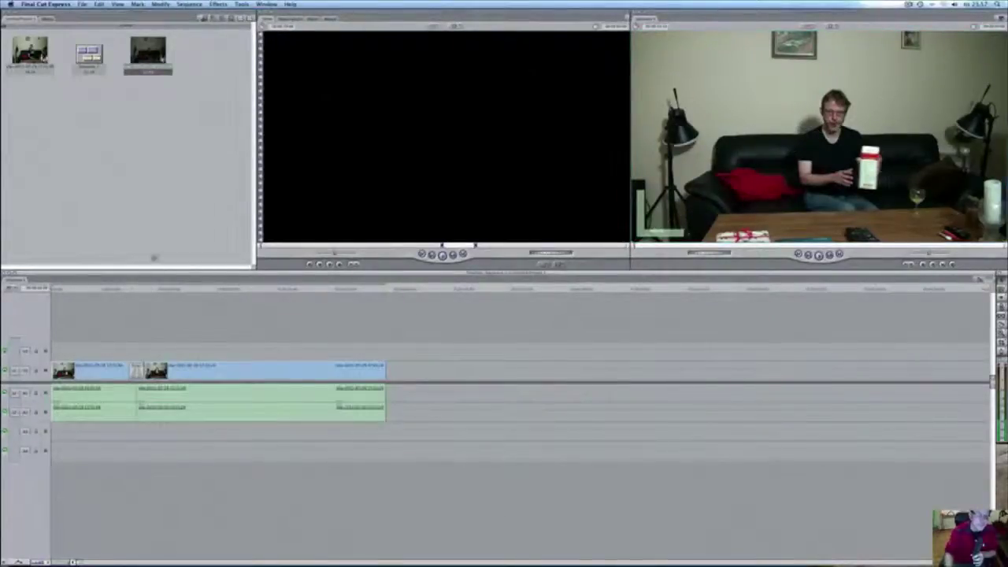
Play the sequence and inspect the dissolve between the two clips.
left_click(819, 256)
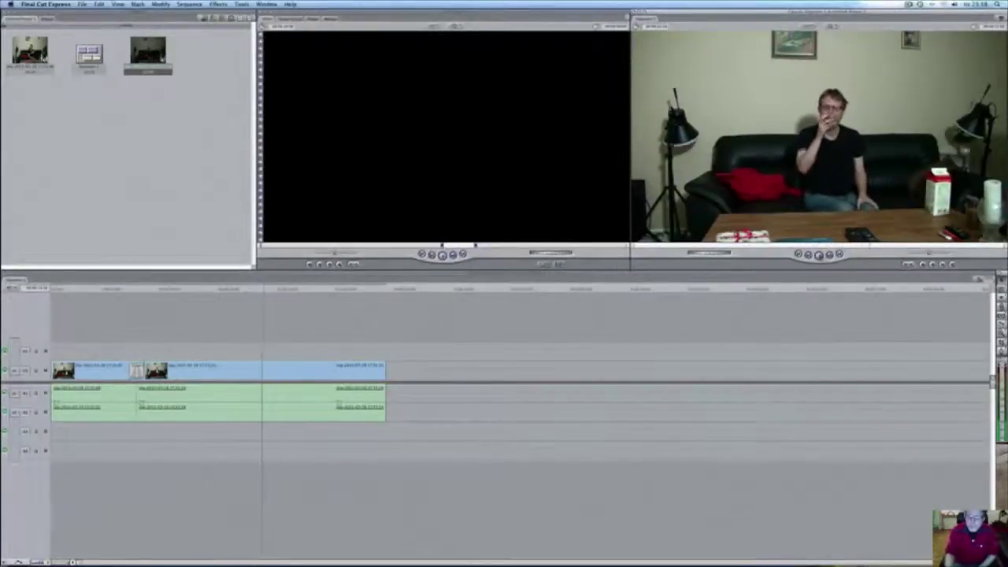
key("space")
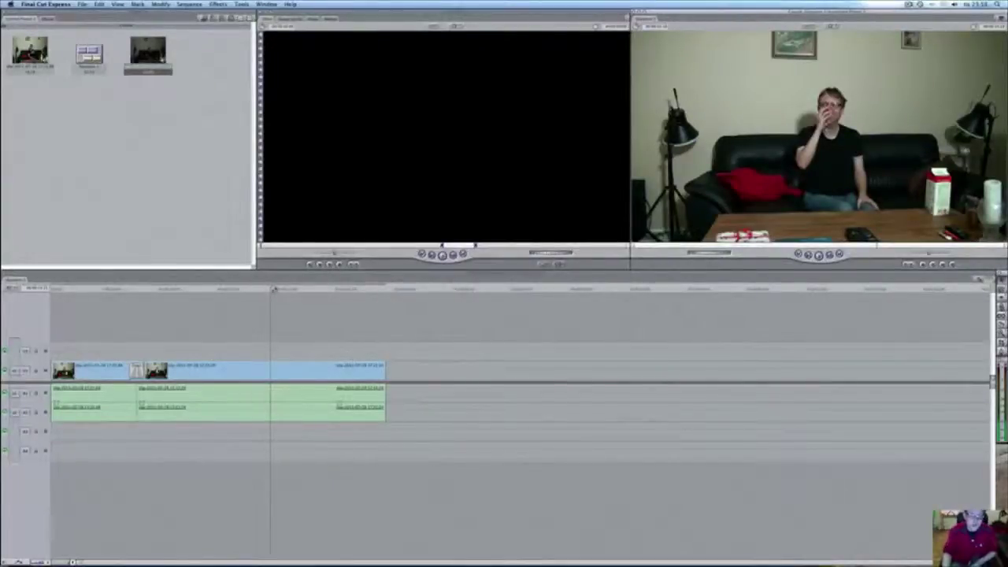
left_click_drag(270, 289, 134, 281)
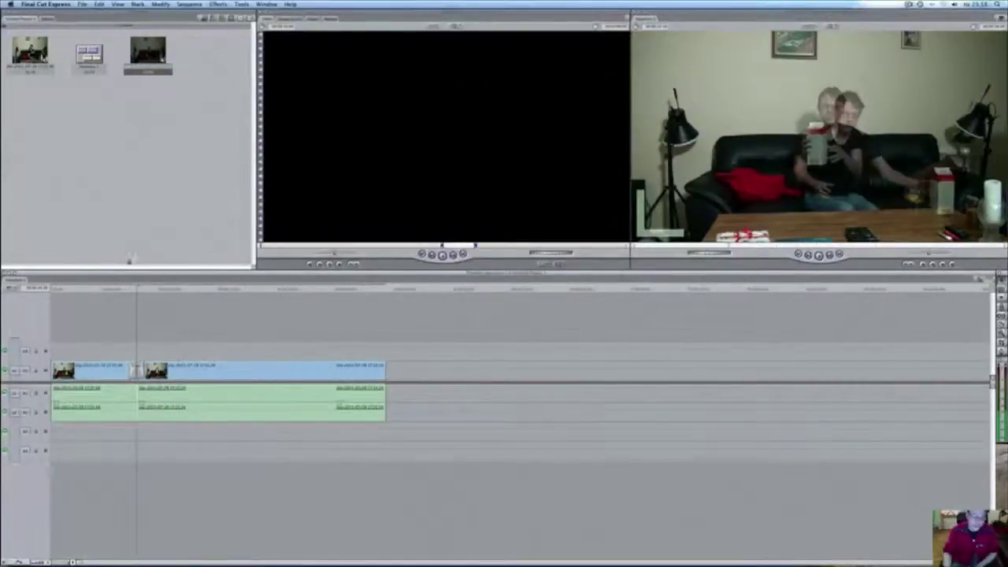
mouse_move(137, 288)
left_mouse_down()
mouse_move(153, 292)
mouse_move(142, 288)
left_mouse_up()
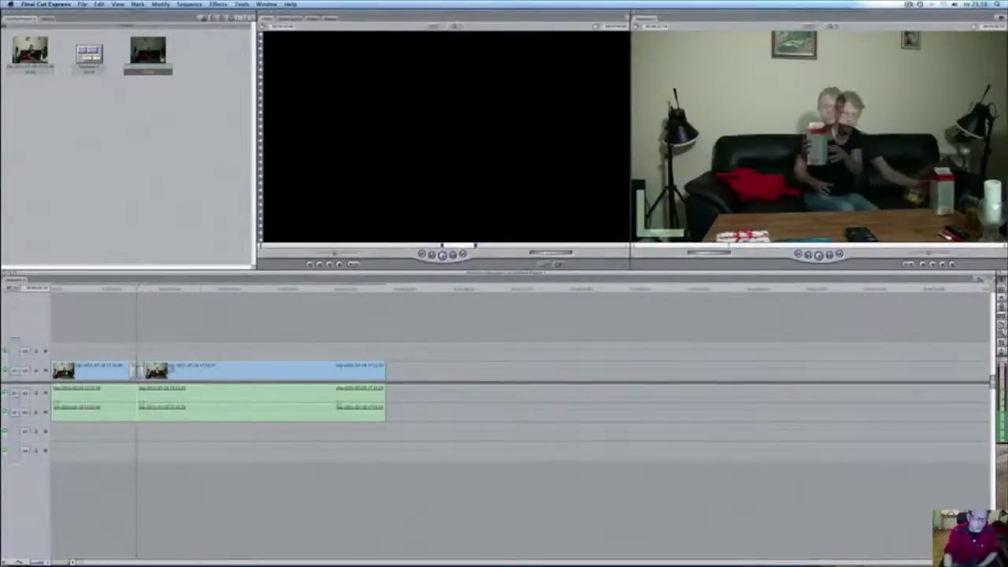
Set the playback speed of the second clip's video to 170 percent.
left_click(223, 398)
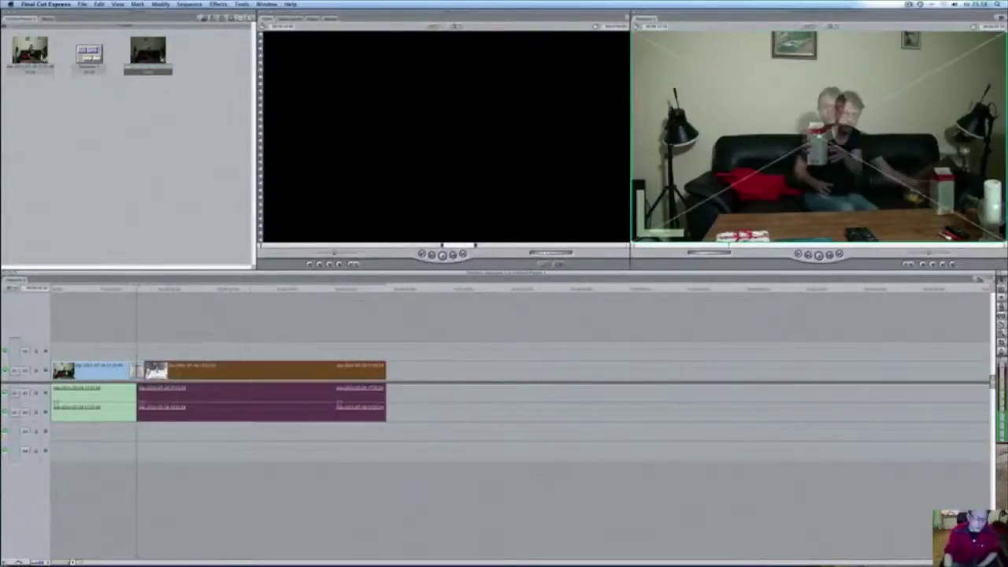
double_click(179, 374)
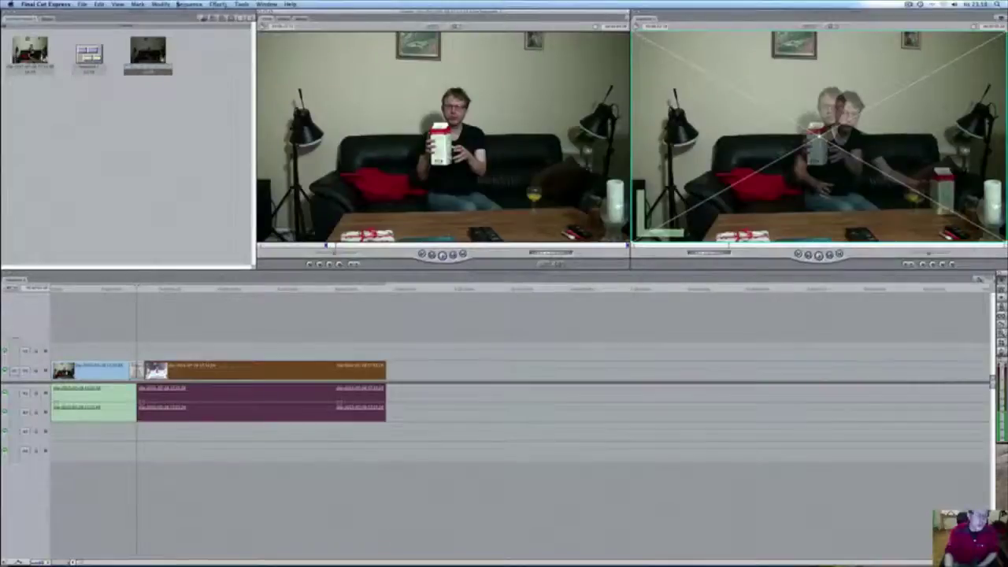
left_click(158, 4)
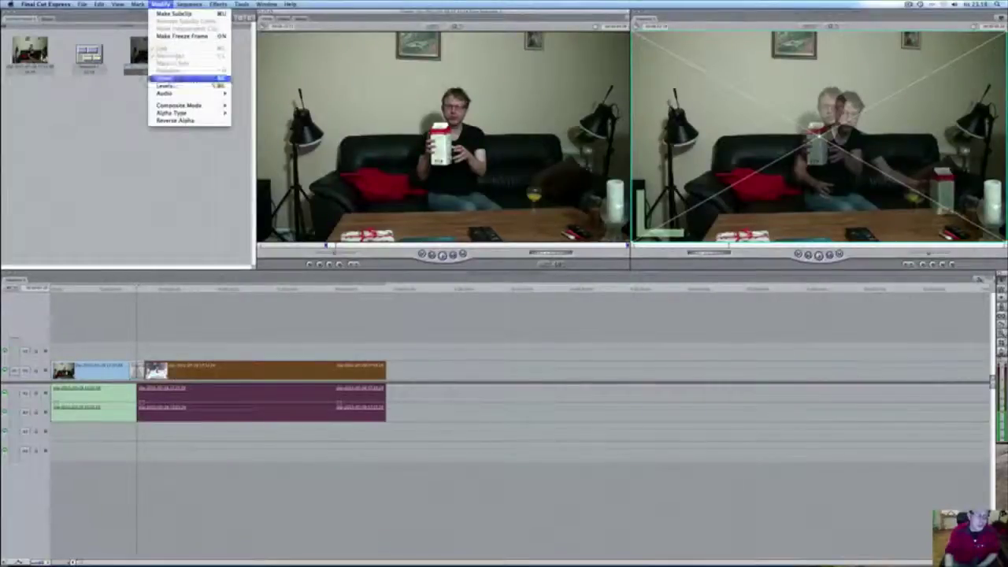
left_click(168, 79)
double_click(520, 191)
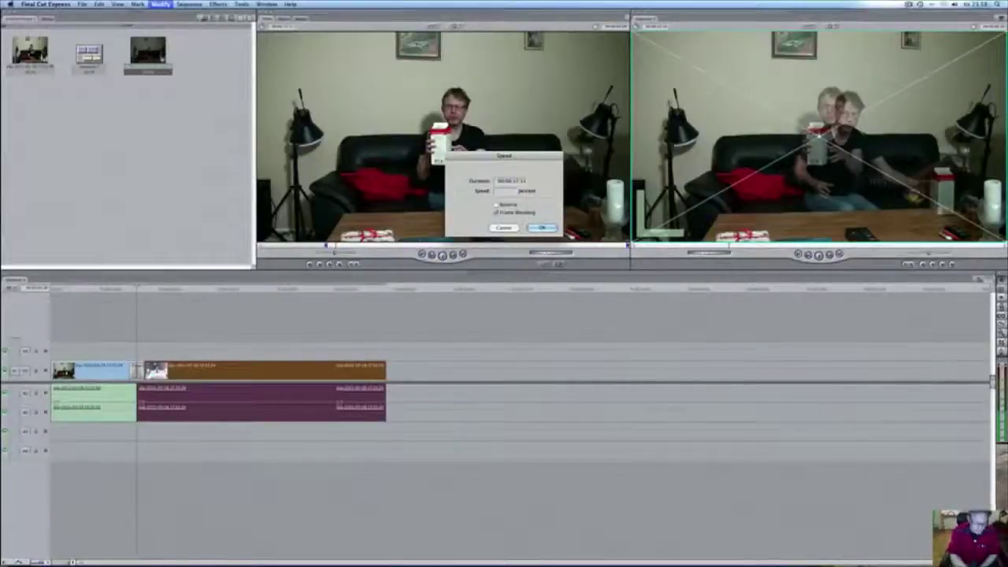
type("25")
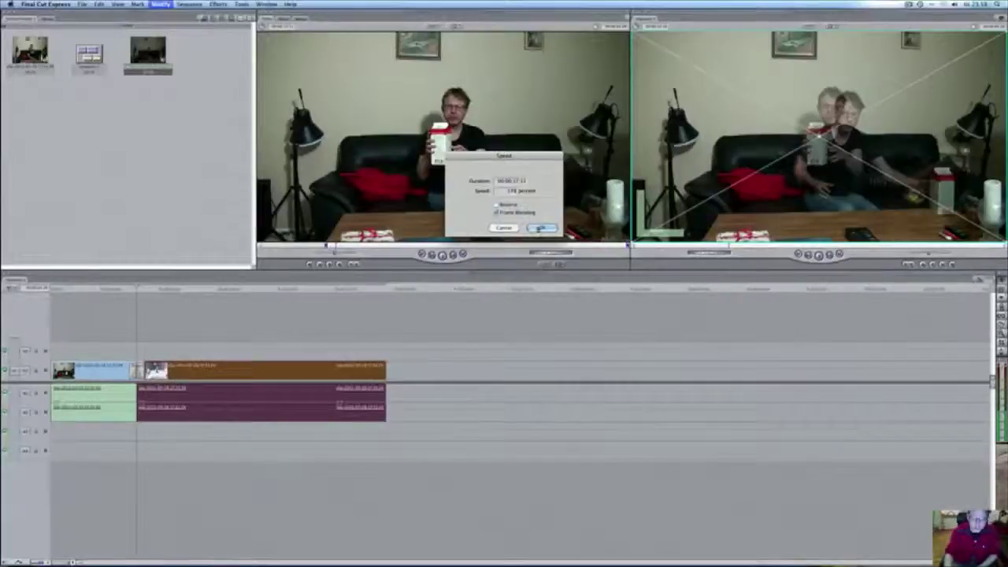
key("Return")
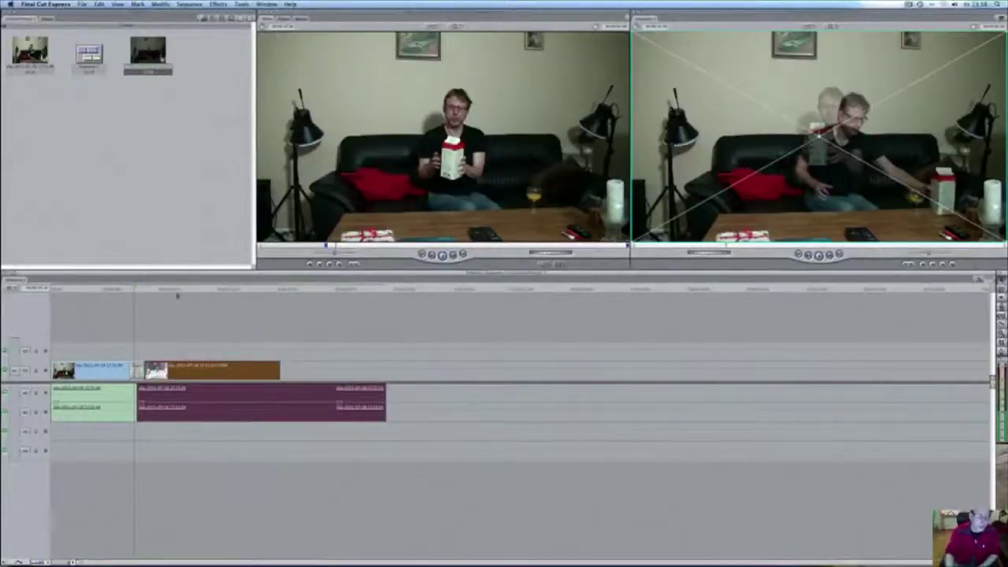
Select only the second clip's audio and set its speed to 170 percent.
left_click(180, 347)
left_click(172, 414)
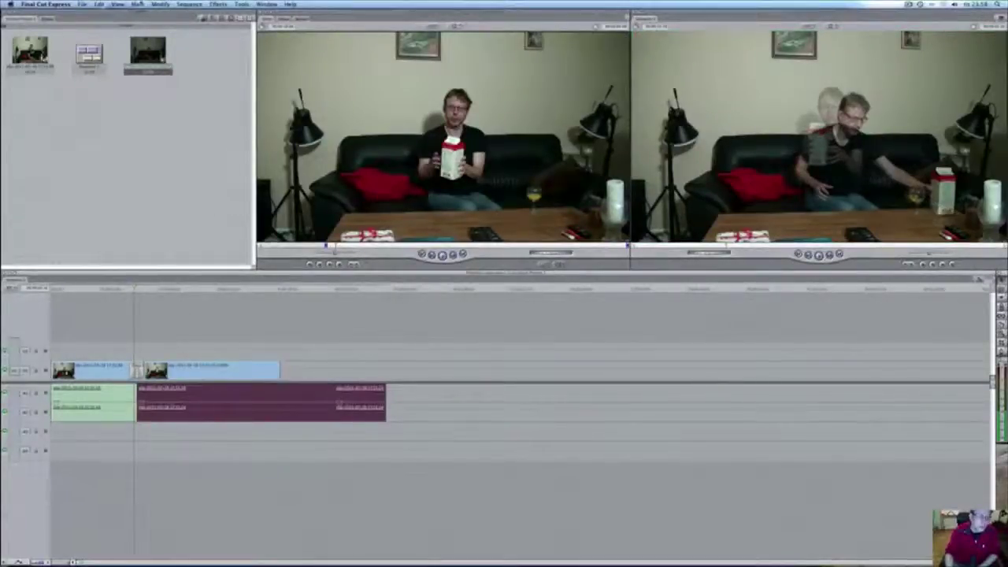
left_click(161, 4)
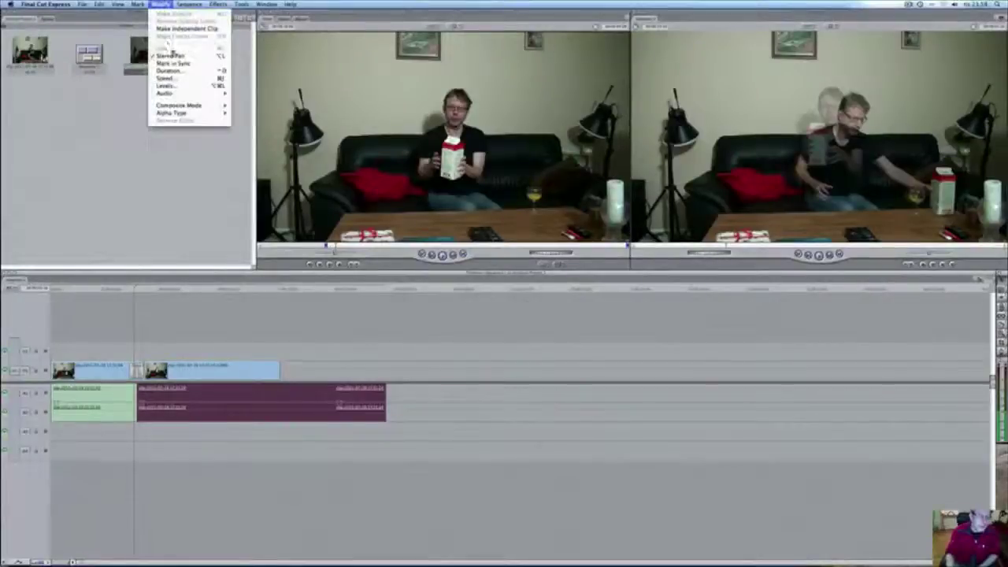
left_click(169, 79)
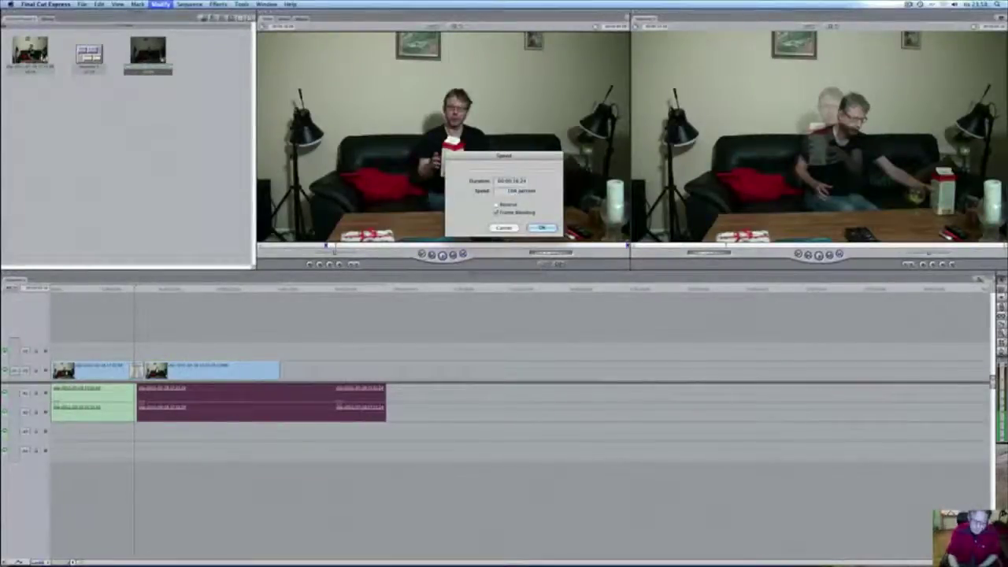
type("5")
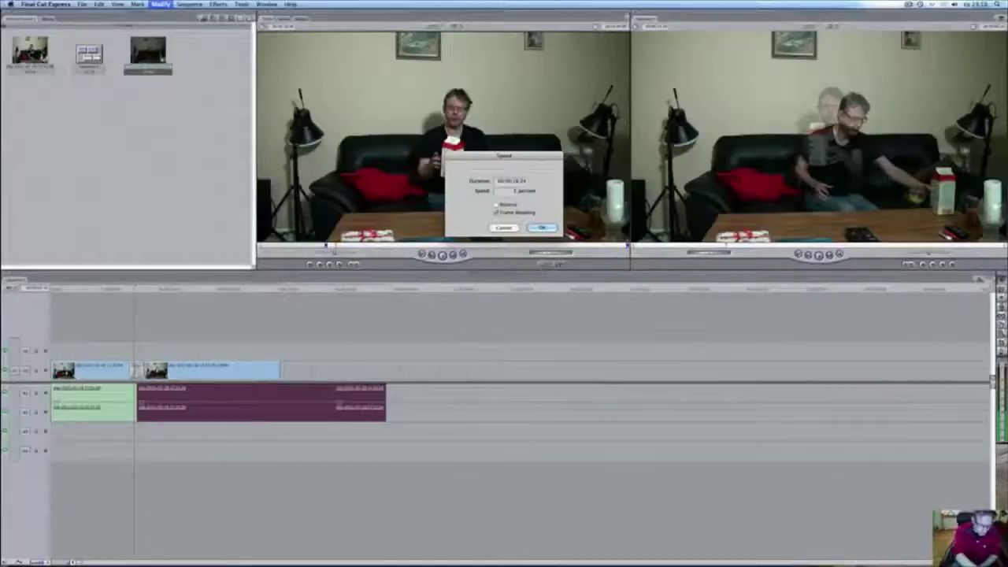
type("70")
left_click(541, 229)
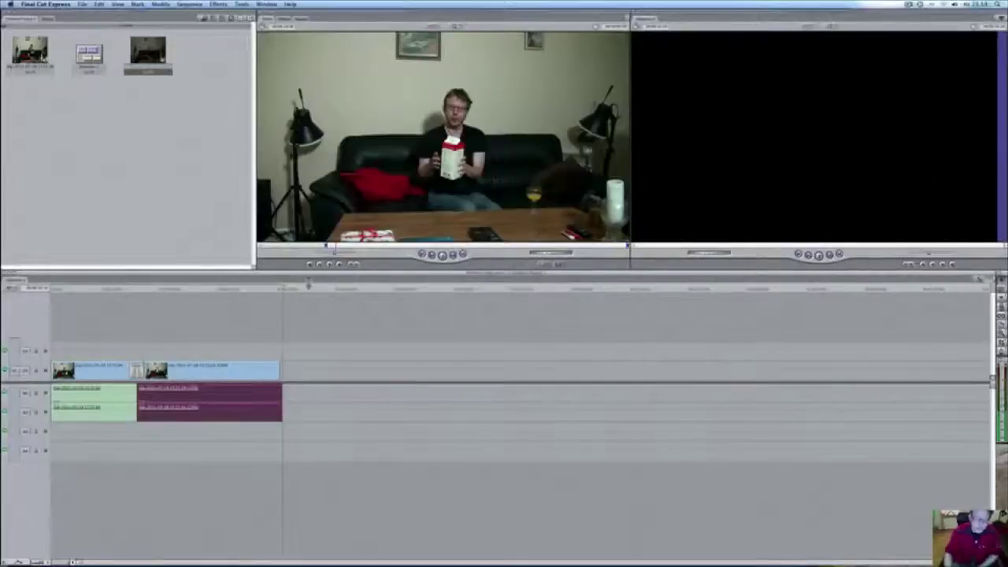
Play the sequence from the first clip and again from the dissolve to check the sped-up second clip.
left_click_drag(281, 291, 144, 289)
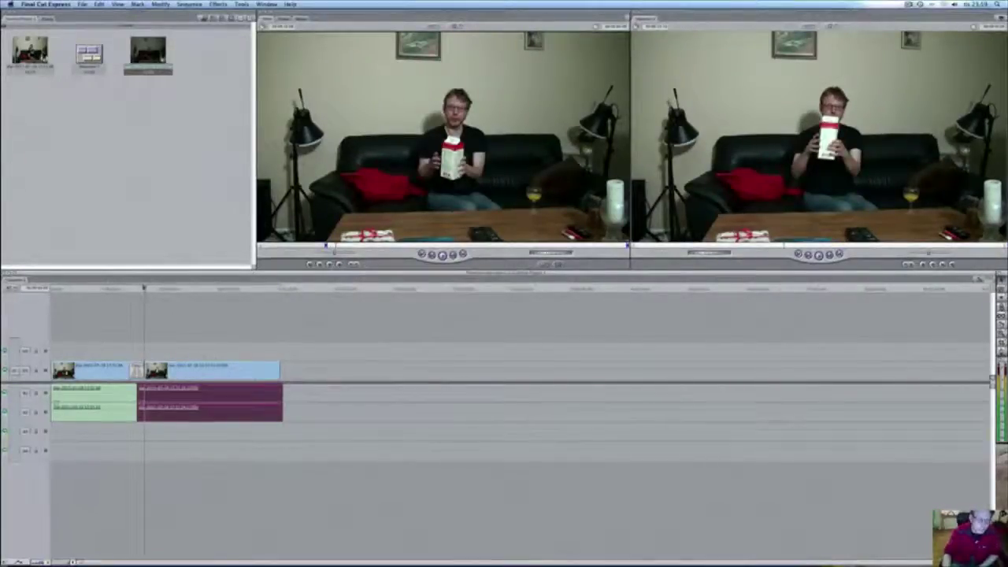
left_click_drag(144, 288, 101, 283)
left_click(97, 287)
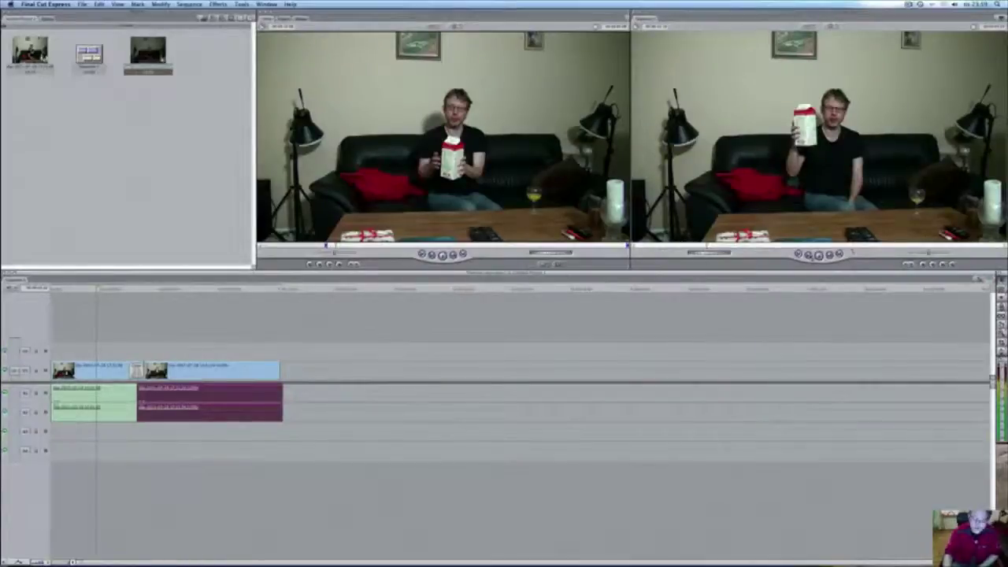
left_click(818, 255)
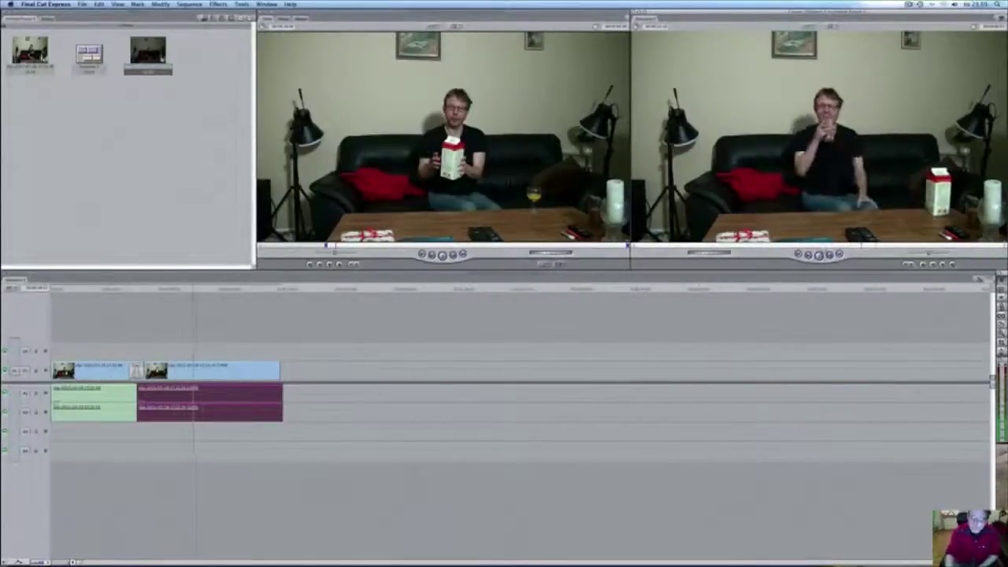
key("space")
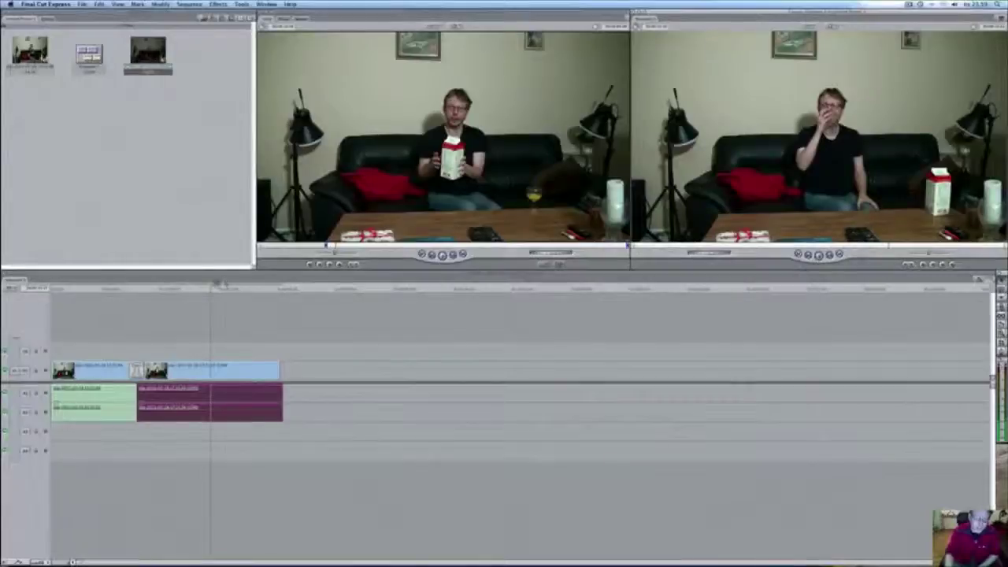
left_click_drag(213, 290, 137, 290)
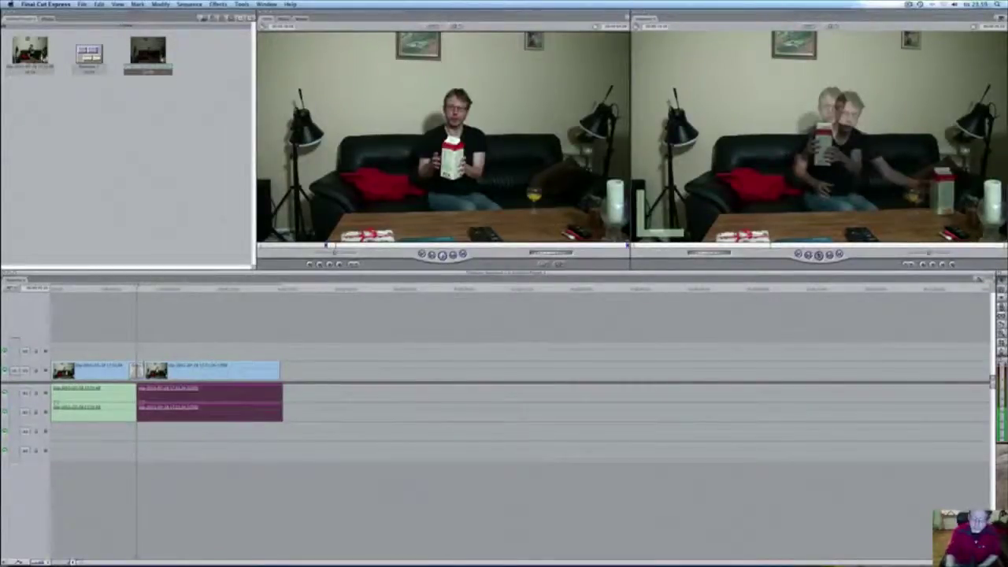
left_click(819, 255)
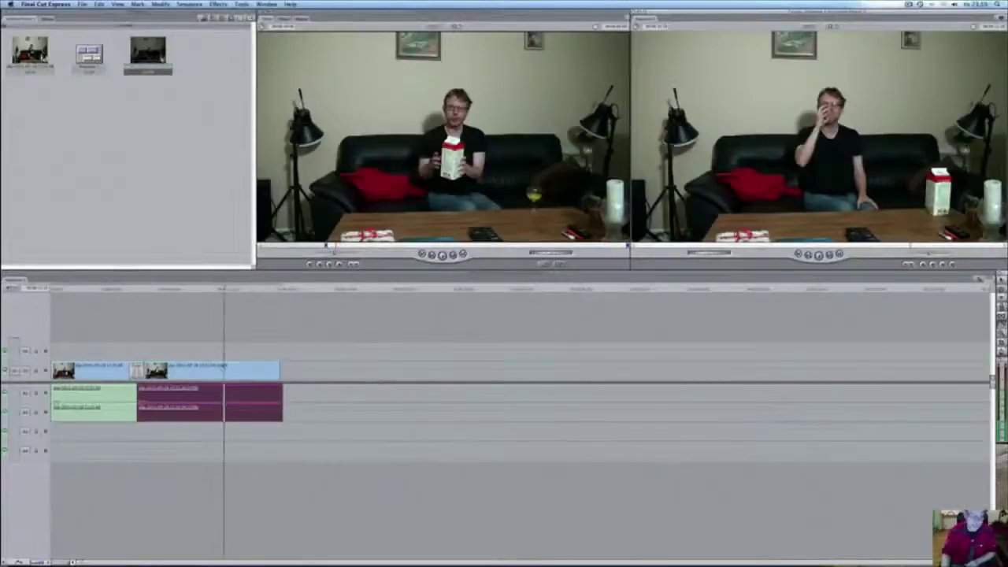
Split the second clip's video and audio at the playhead while the man is drinking and cut out the remaining end piece.
left_click(221, 368)
left_click(222, 400)
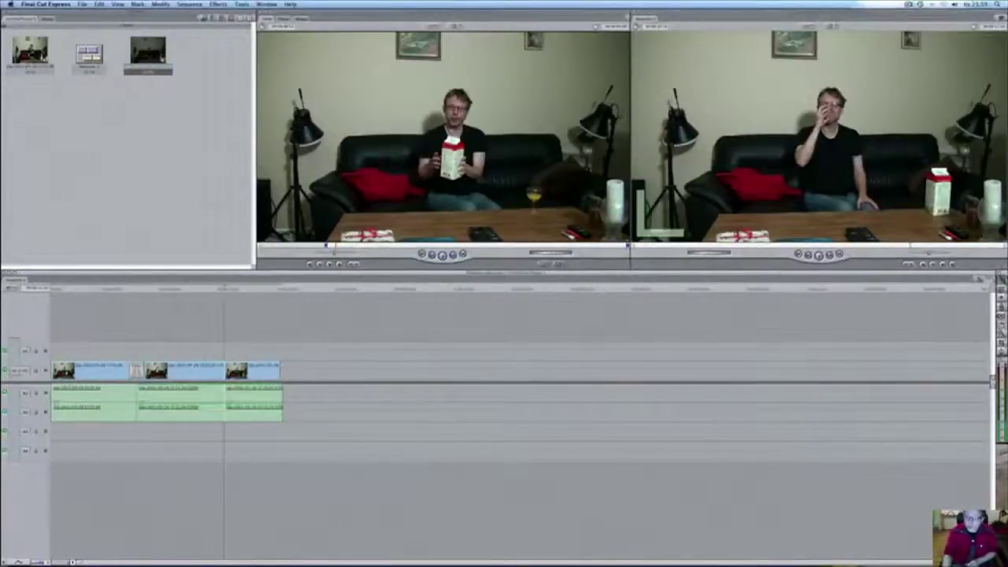
left_click(280, 370)
key("w")
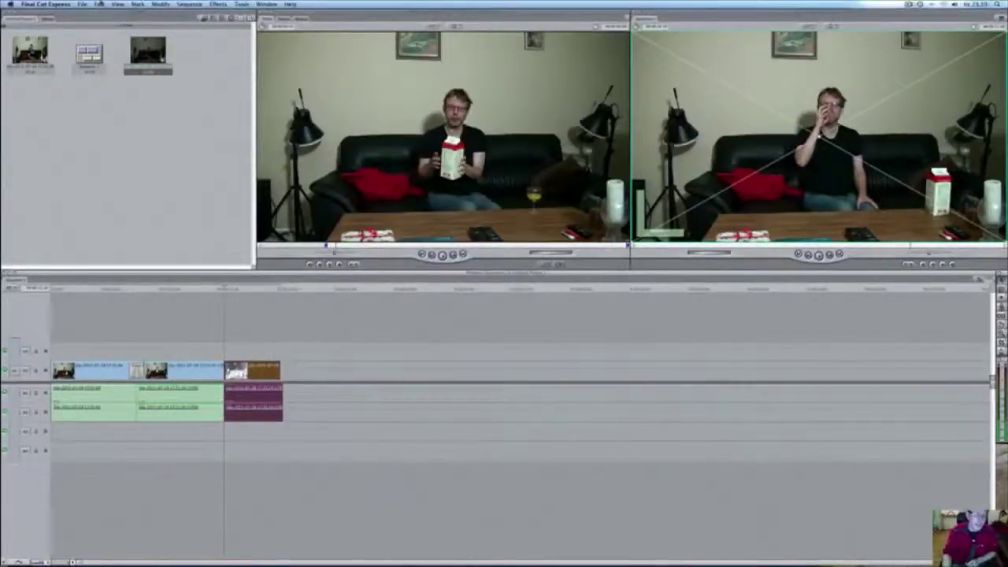
left_click(99, 4)
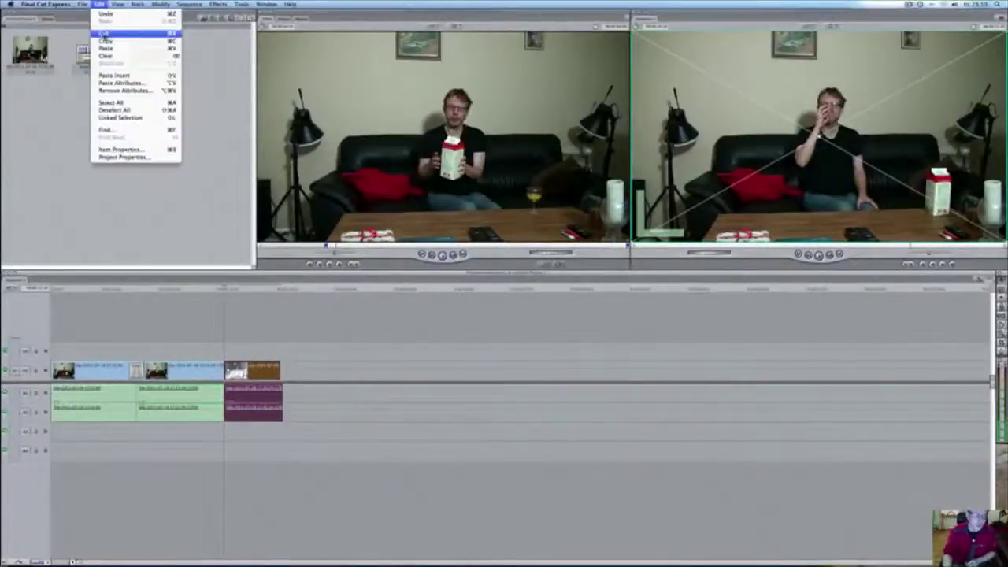
left_click(103, 35)
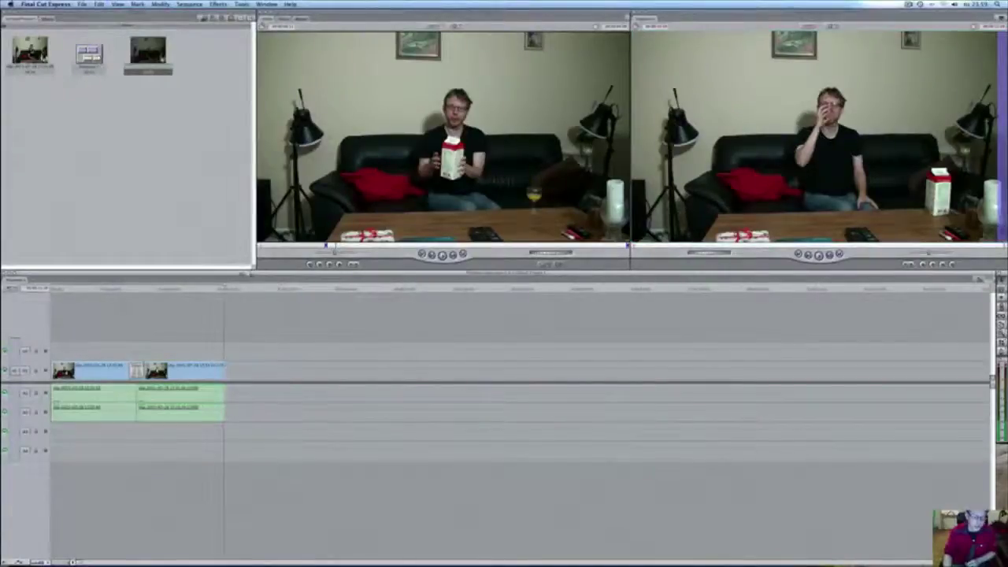
Place the playhead at the end of the shortened second clip and create a Scrolling Text generator.
mouse_move(229, 286)
left_mouse_down()
mouse_move(137, 290)
mouse_move(239, 294)
mouse_move(223, 293)
left_mouse_up()
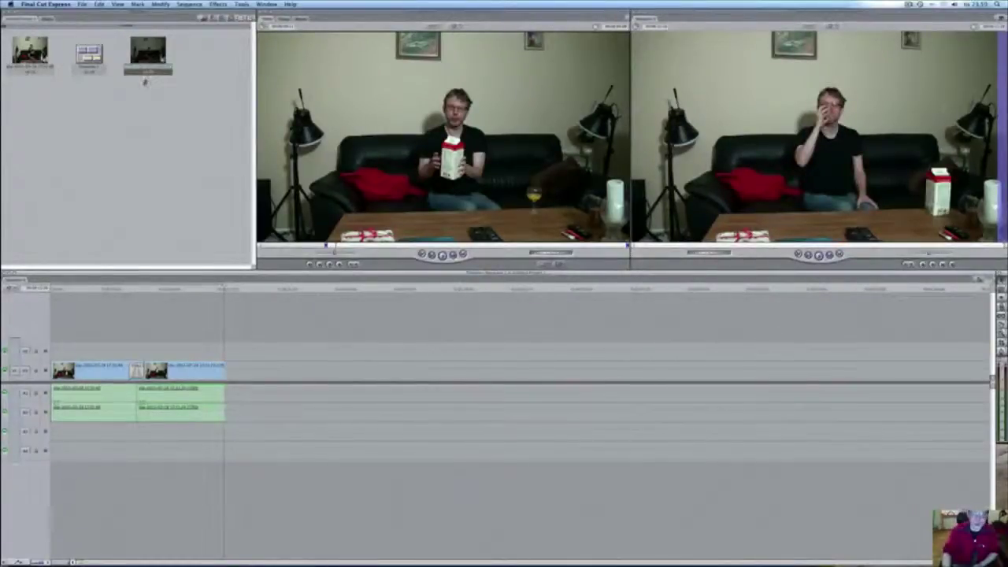
left_click(82, 5)
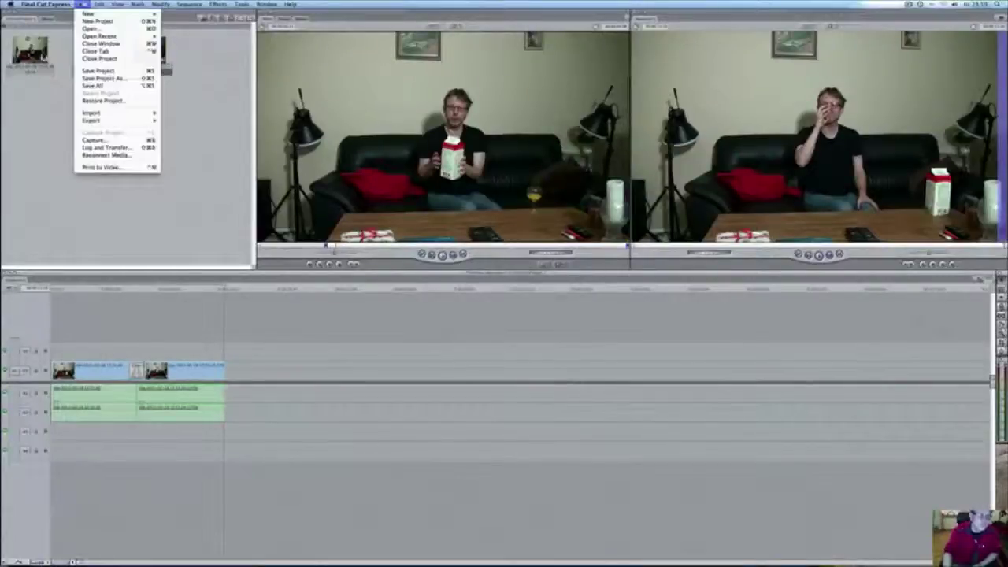
left_click(291, 326)
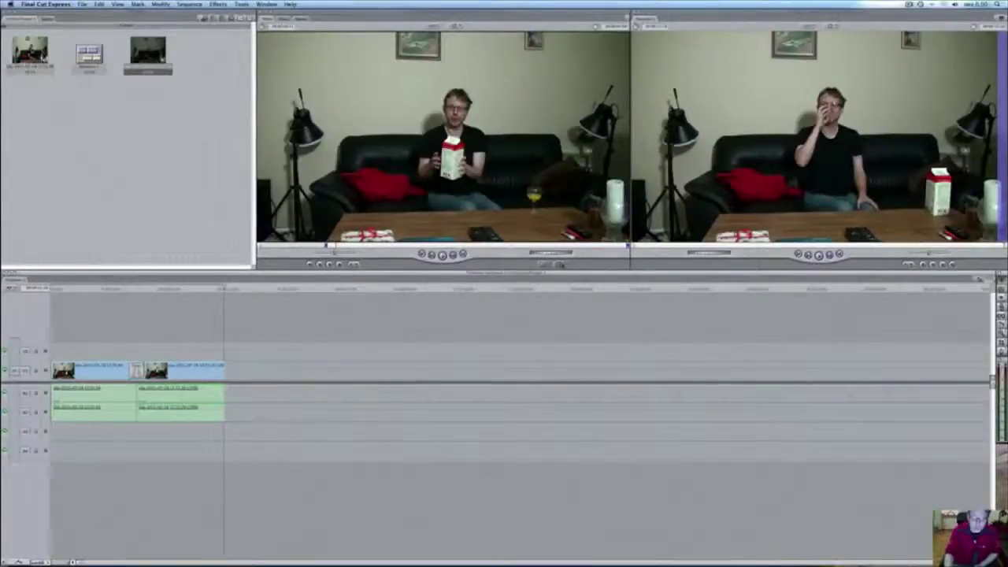
left_click(565, 264)
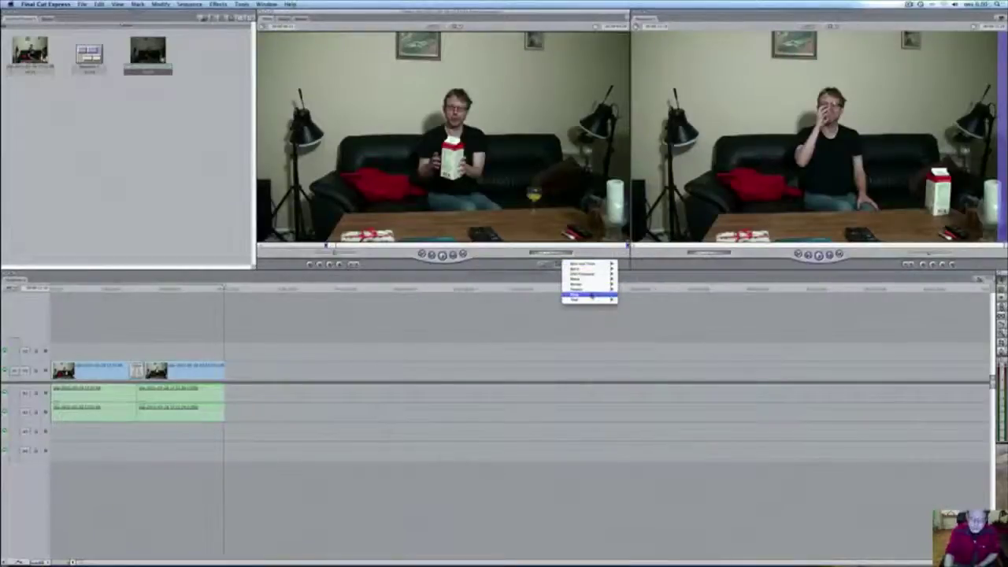
mouse_move(592, 271)
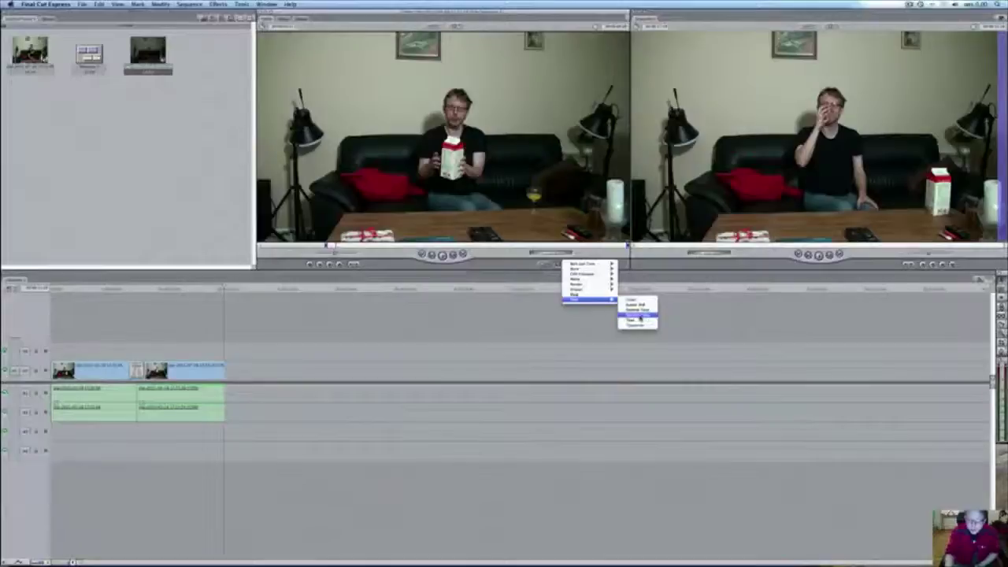
left_click(640, 317)
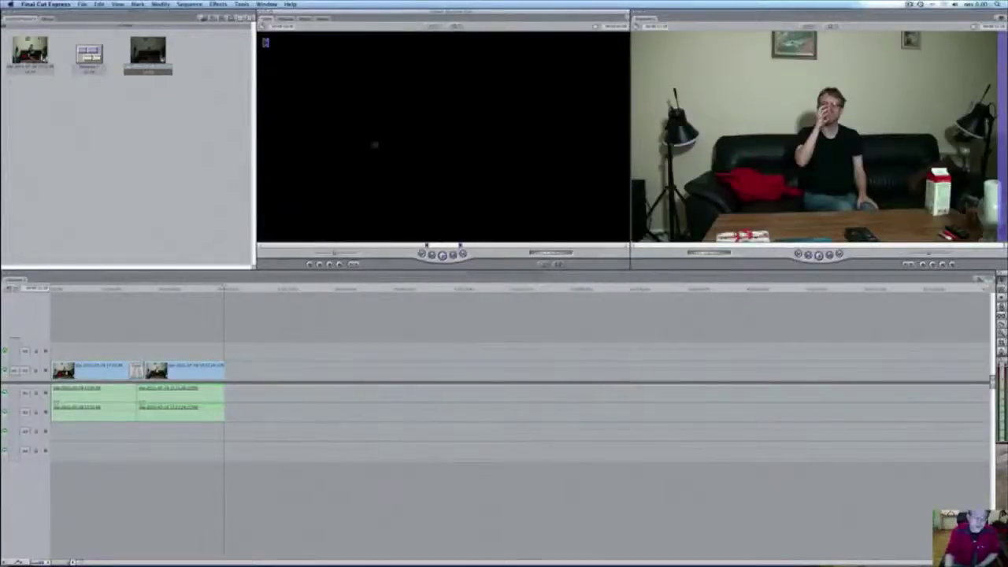
Replace the sample text with spaced credit lines for redigering, kamera and ljud with the credited person's name, ending with "slut hej då".
left_click(285, 19)
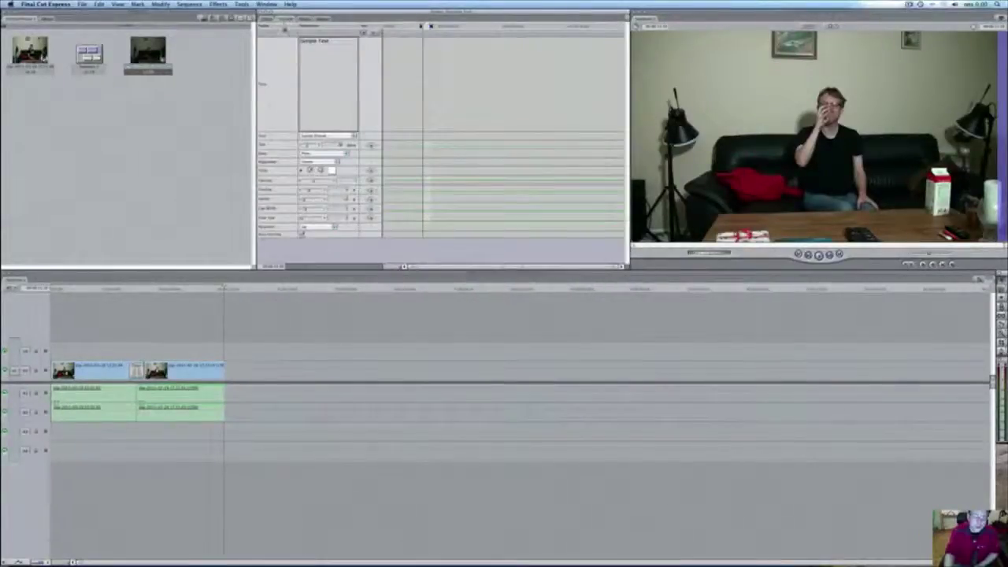
key("BackSpace")
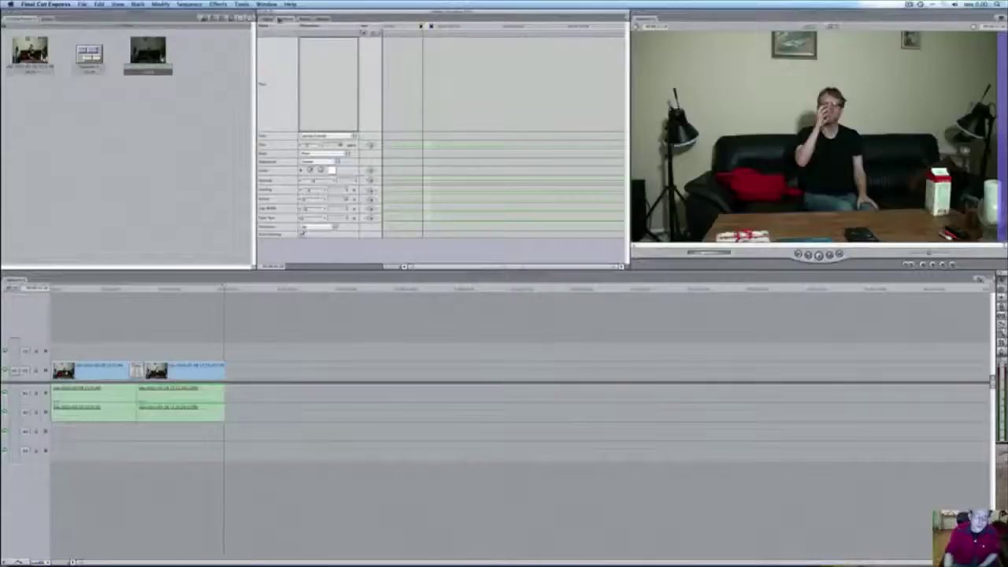
left_click(266, 19)
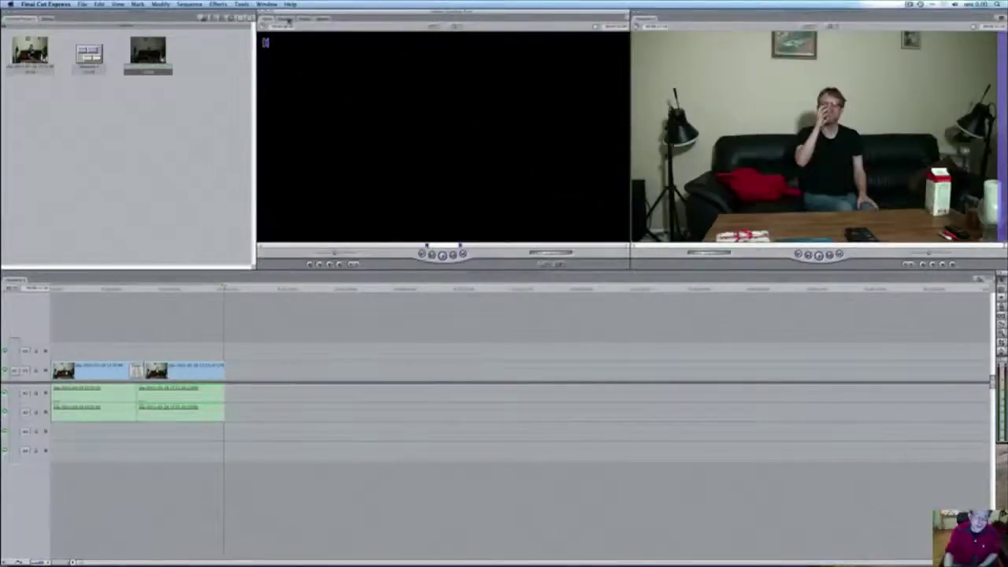
left_click(289, 19)
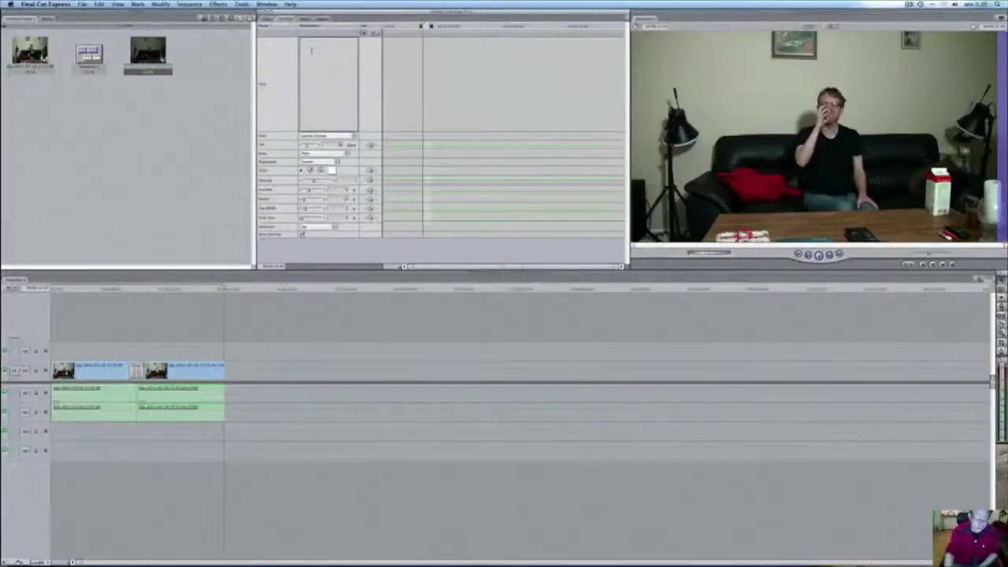
type("hellonight")
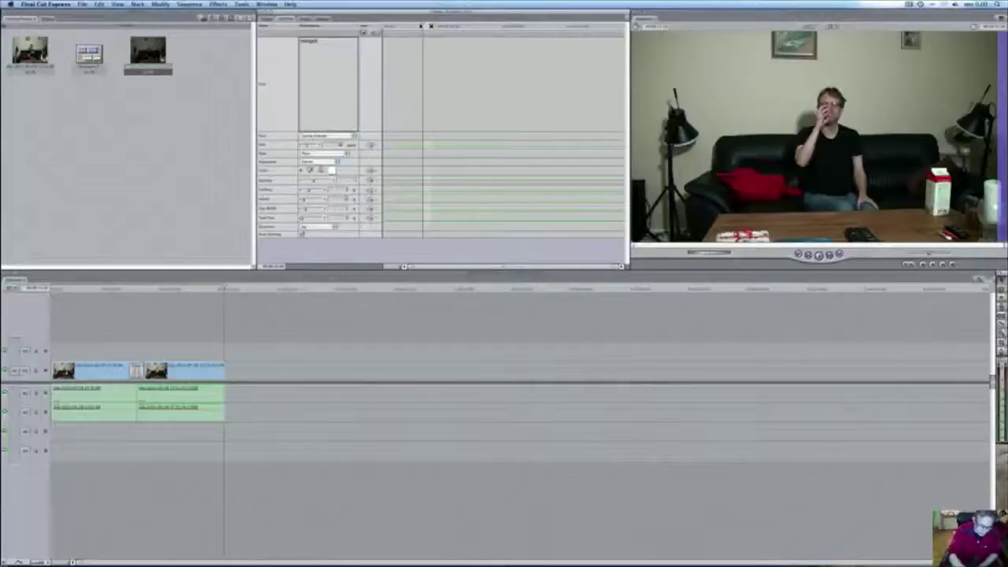
type("g gjør")
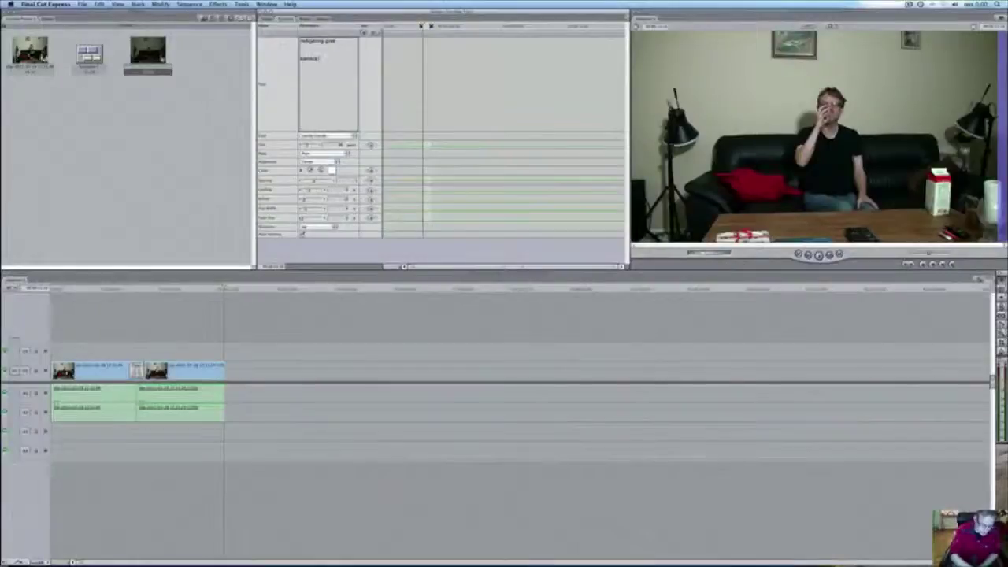
type("kk")
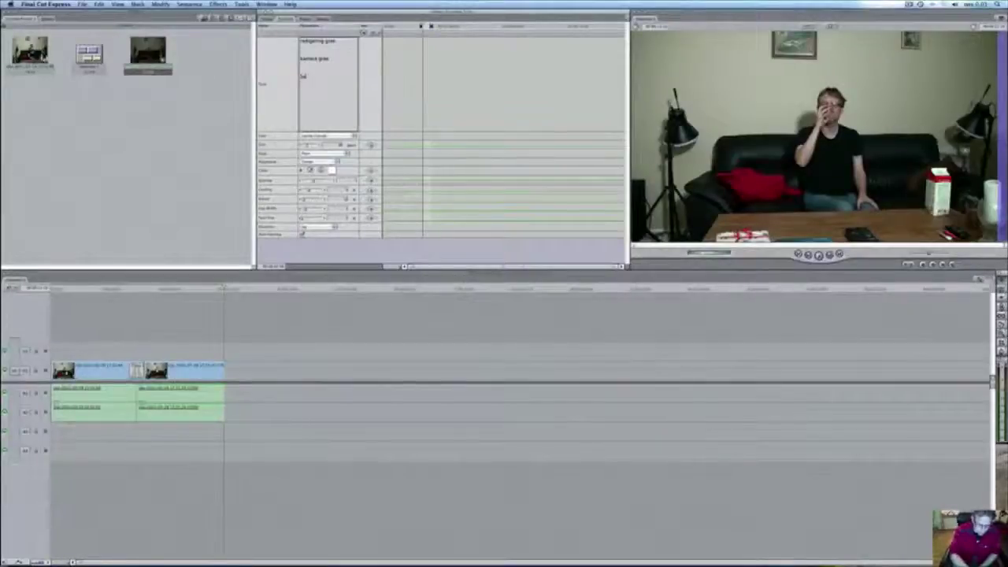
type("ra")
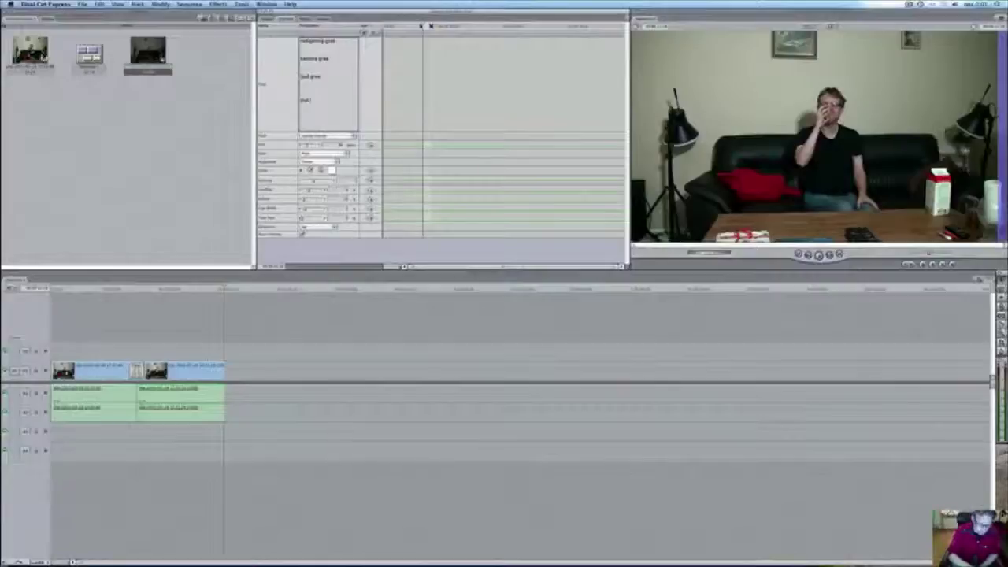
type("re")
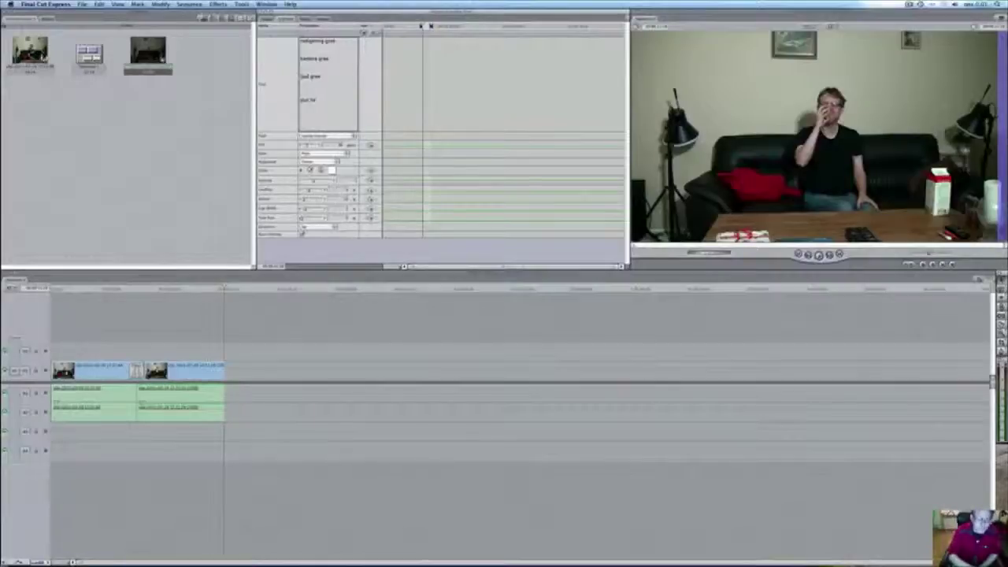
type(" då")
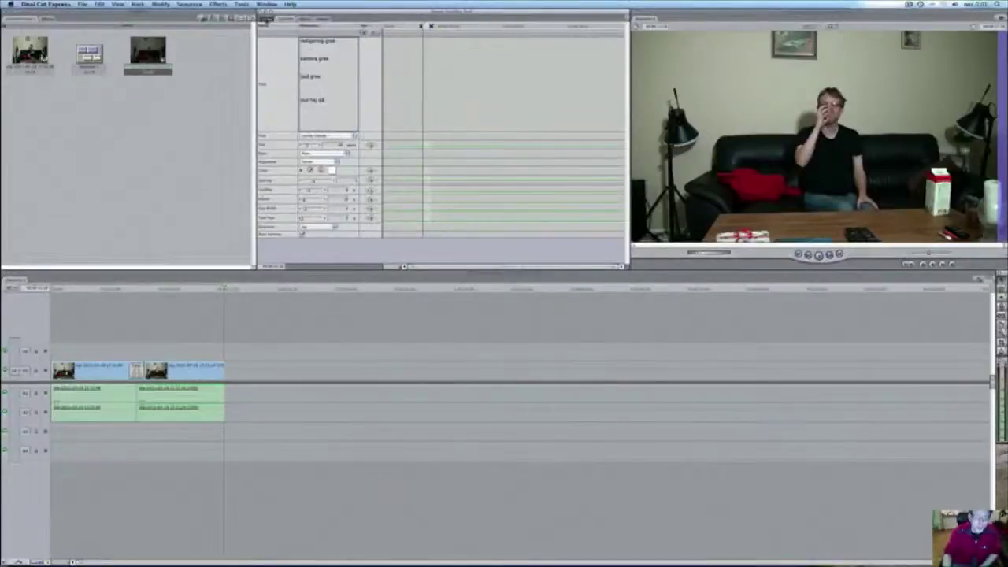
Place the scrolling text on the video track directly after the second clip and lengthen it by extending its end.
left_click(266, 19)
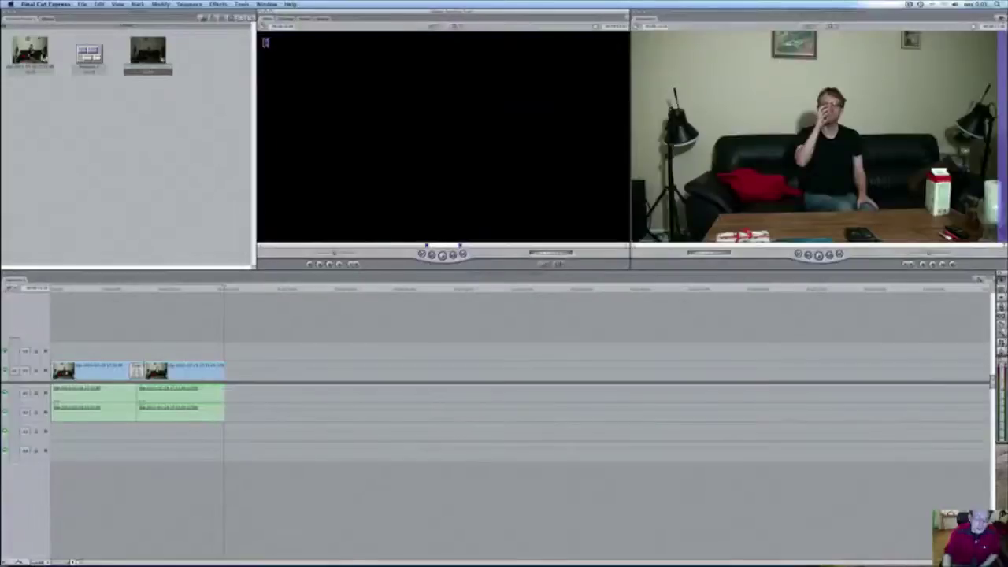
left_click_drag(394, 158, 334, 337)
left_click_drag(373, 288, 231, 296)
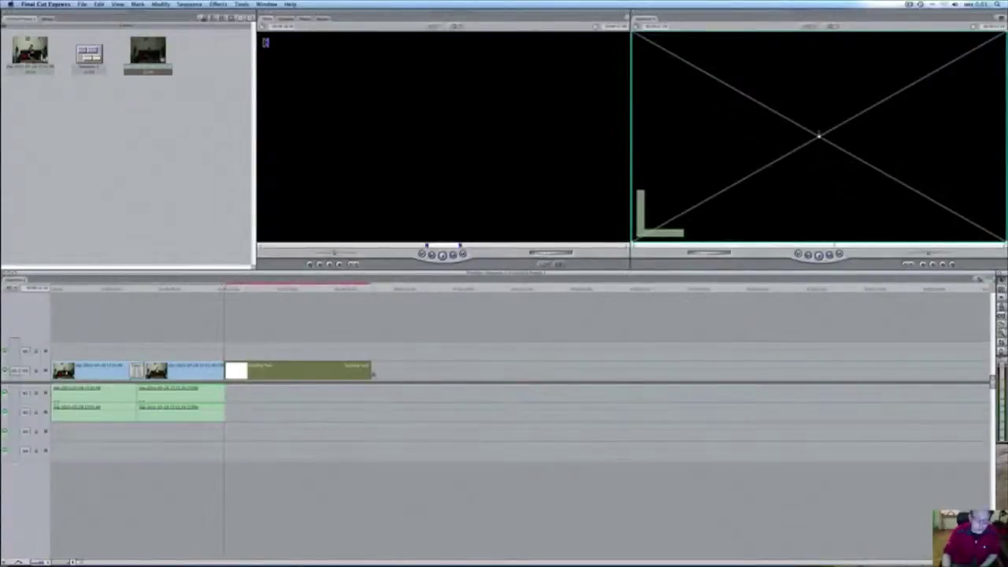
left_click_drag(372, 370, 434, 370)
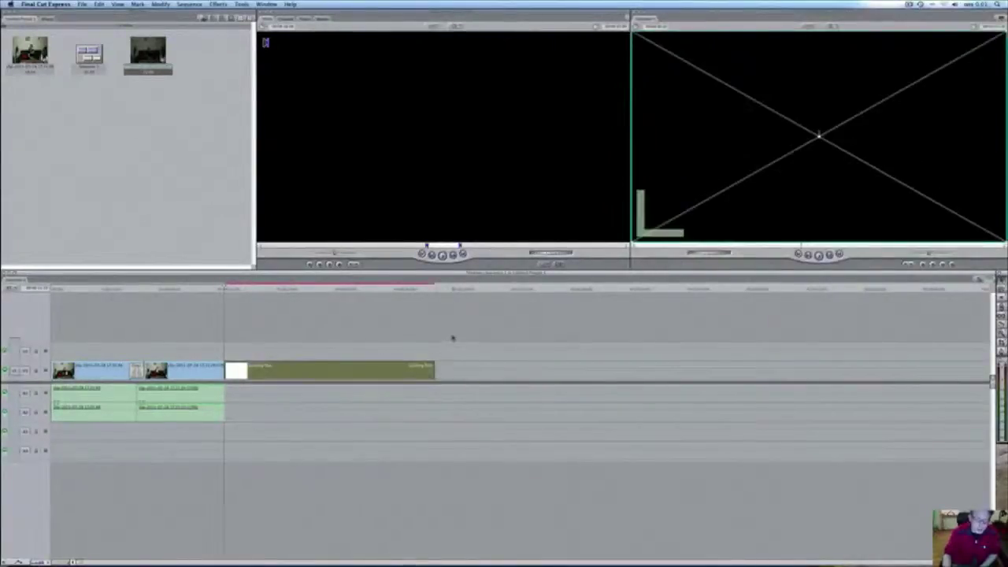
Select the two joined clips and render all video in the sequence.
left_click_drag(235, 346, 47, 460)
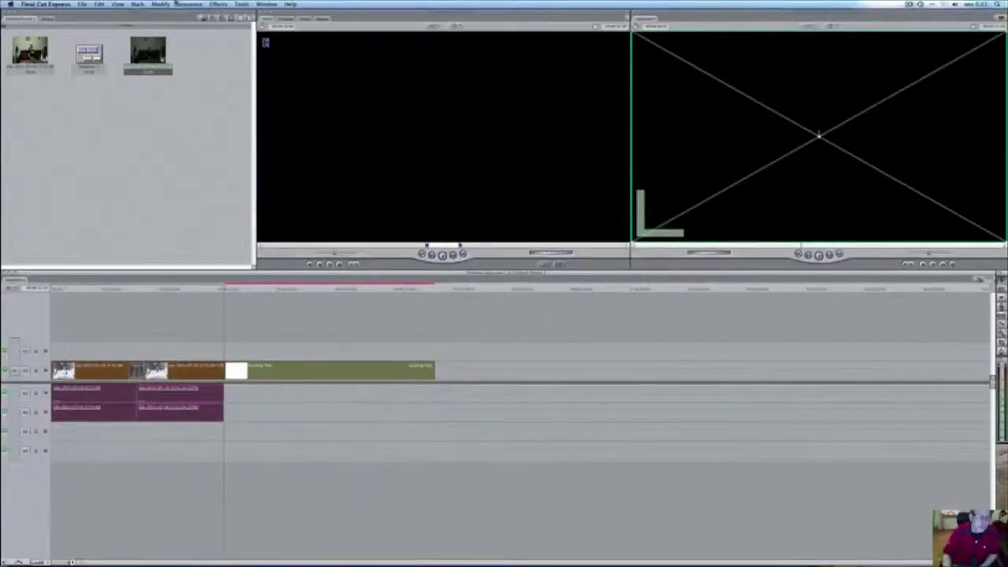
left_click(188, 4)
mouse_move(236, 21)
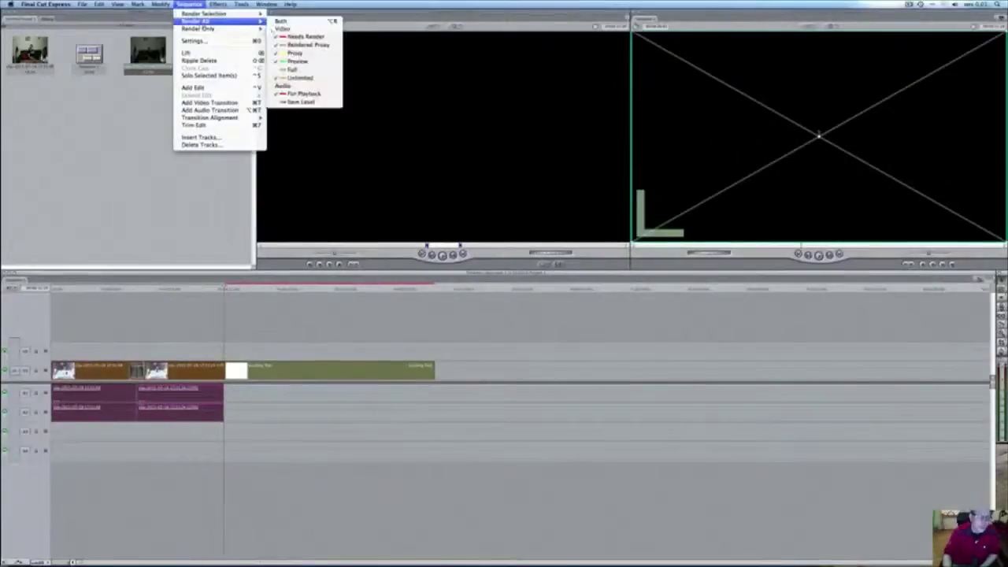
left_click(282, 29)
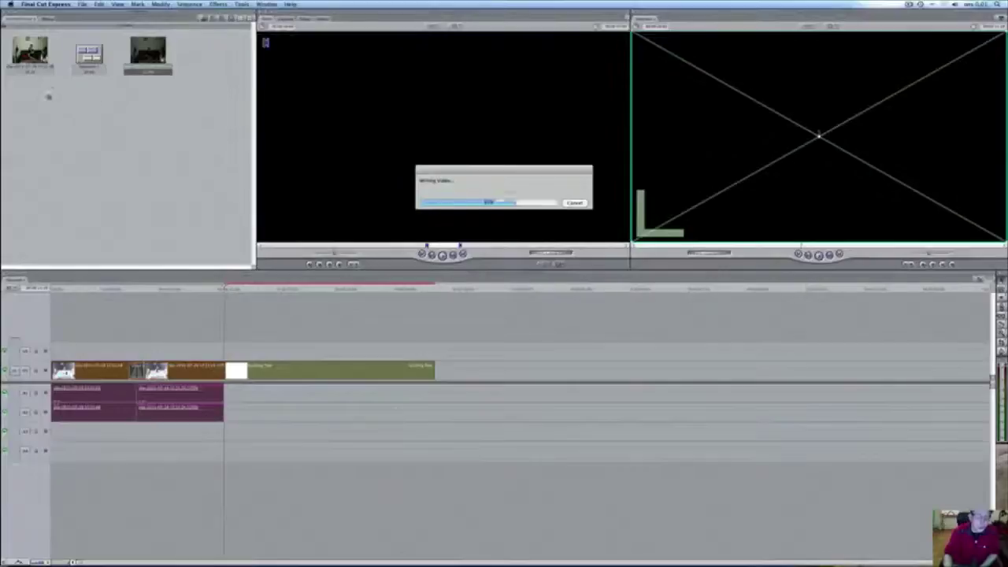
Clear the selection and play the scrolling credits from their start.
left_click(273, 334)
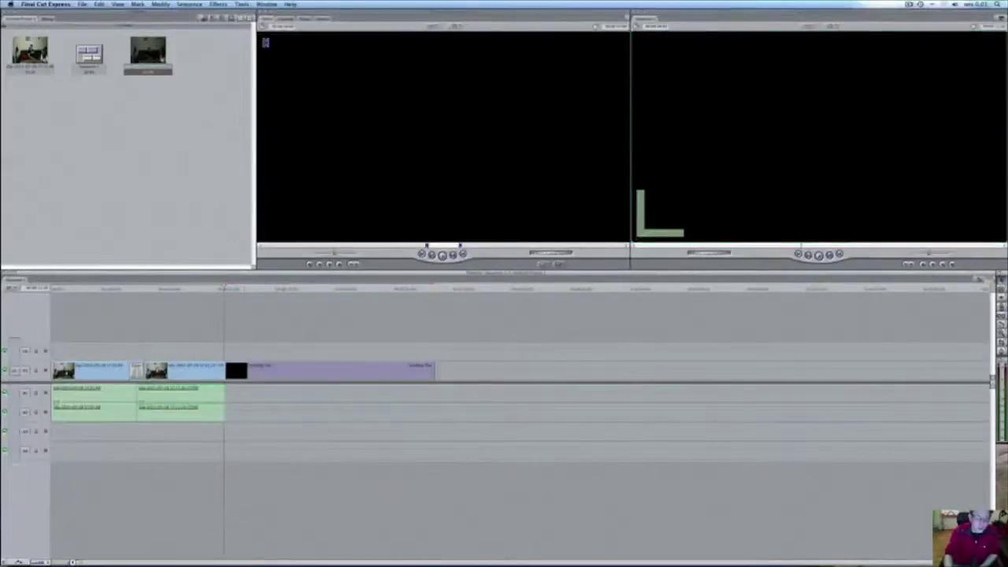
left_click(225, 291)
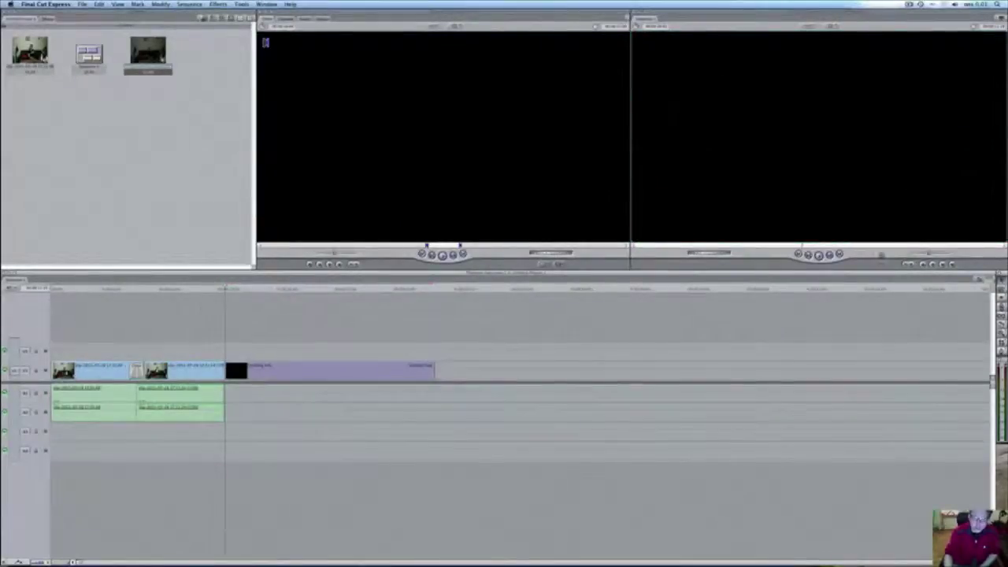
key("space")
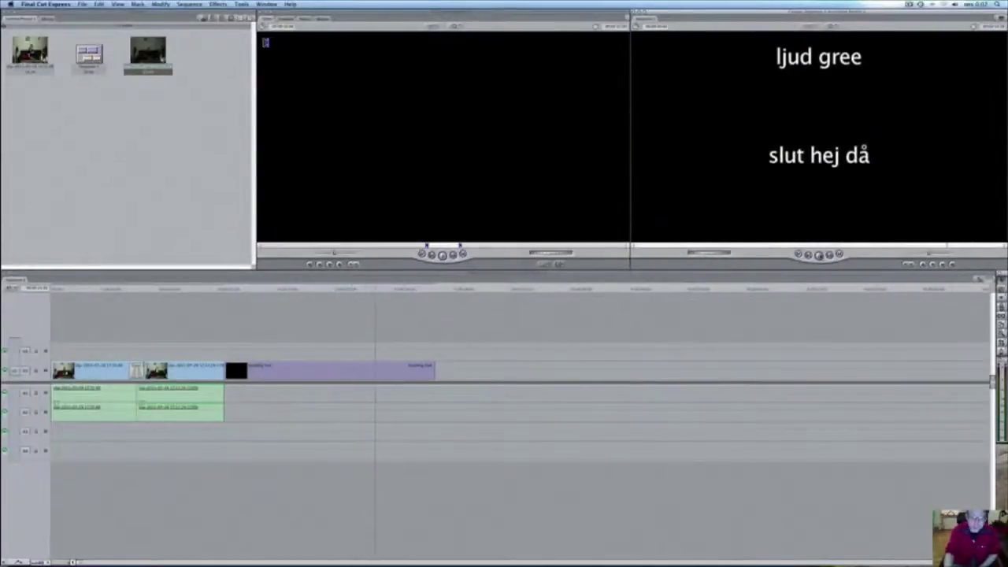
Stop playback, select the scrolling credits clip and cut it out of the sequence.
key("space")
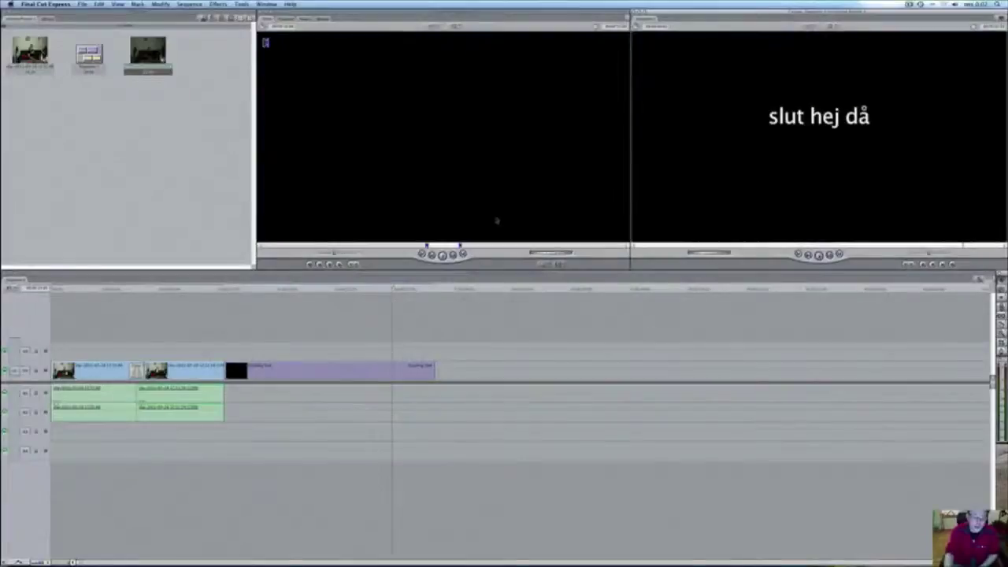
left_click_drag(393, 290, 281, 281)
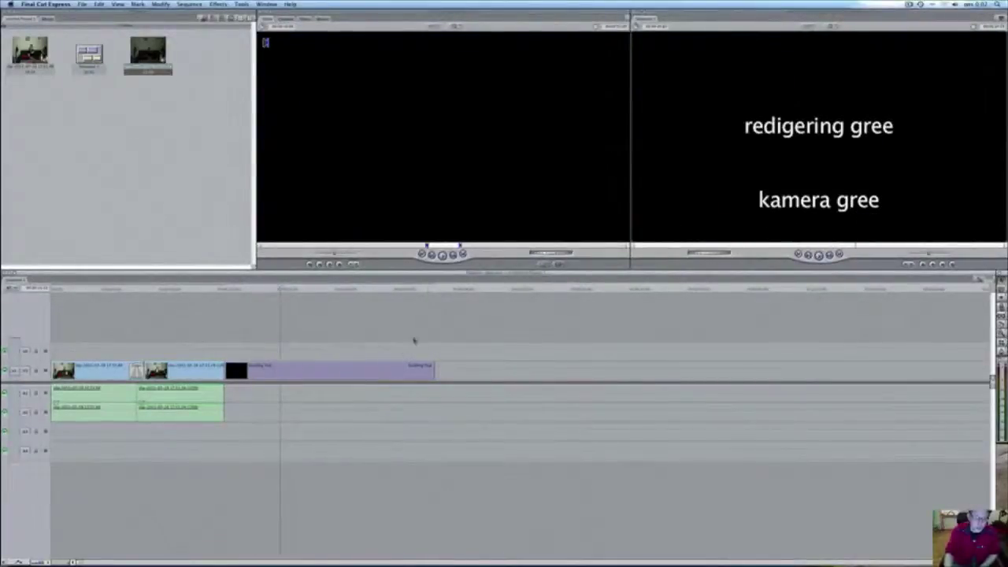
left_click_drag(359, 335, 264, 408)
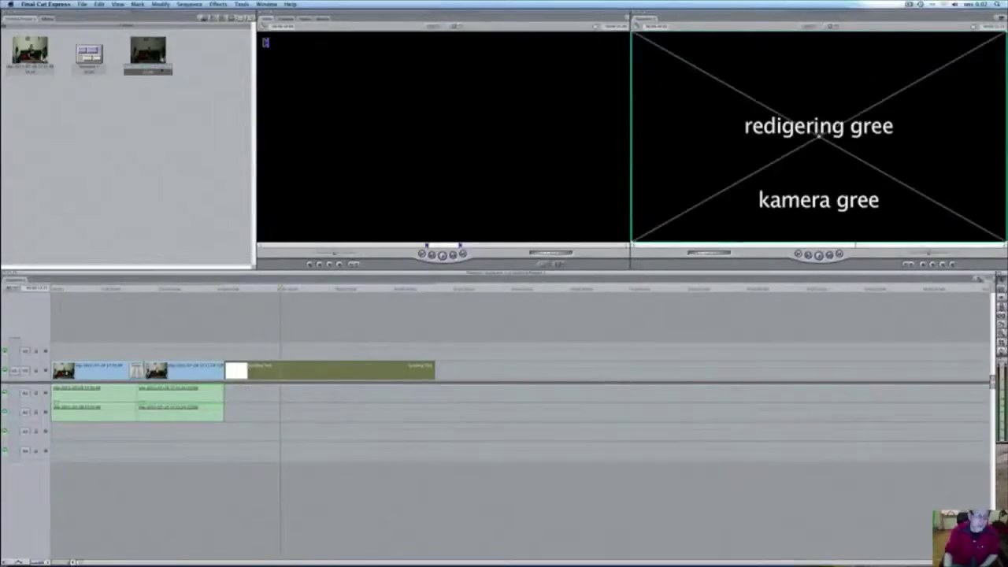
left_click(97, 4)
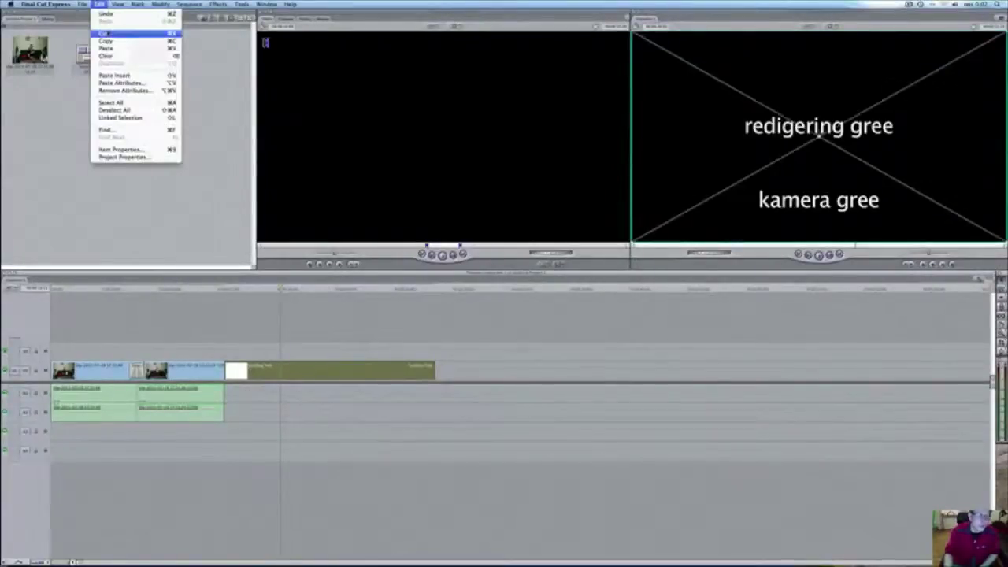
left_click(107, 33)
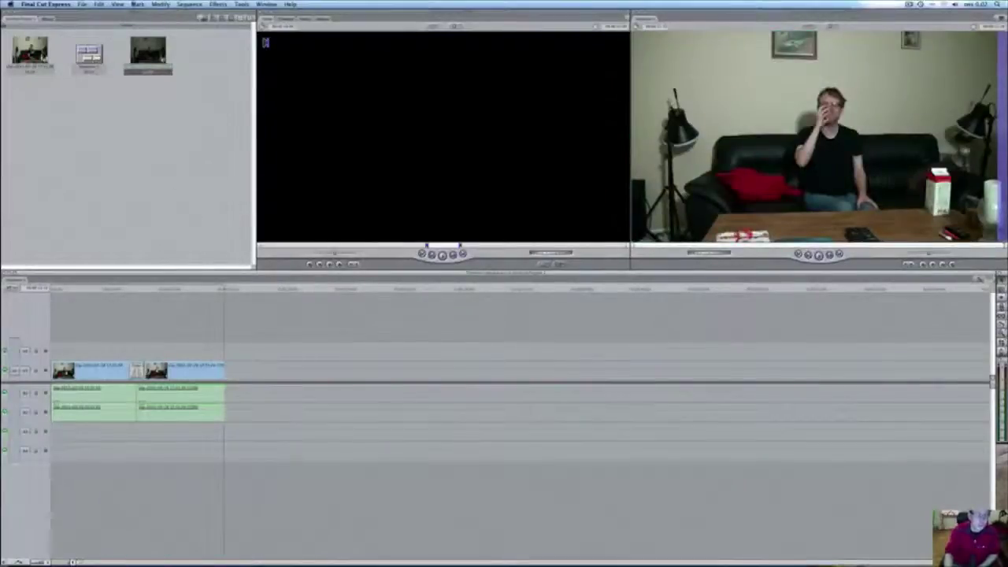
left_click(192, 4)
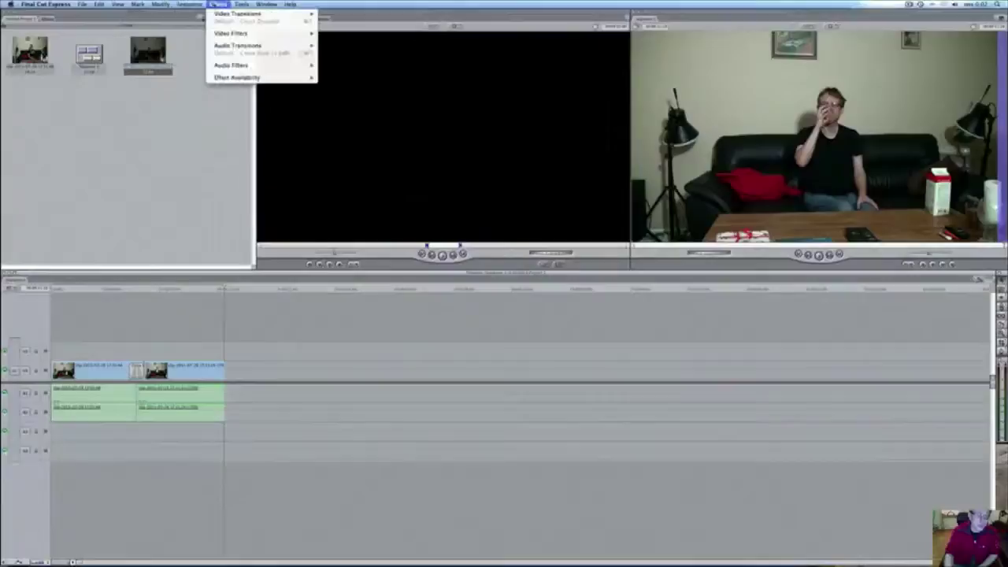
mouse_move(222, 6)
mouse_move(252, 36)
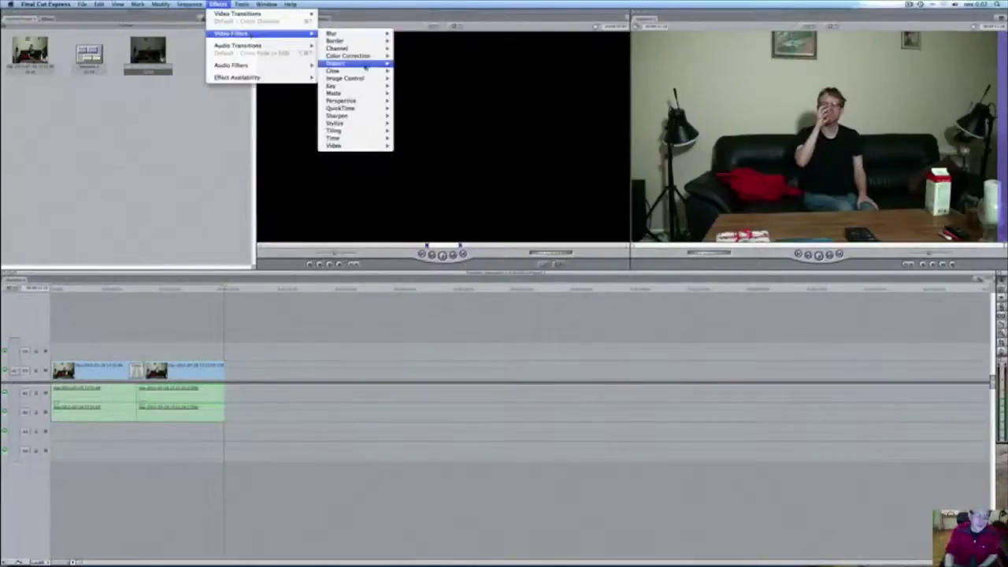
left_click(131, 242)
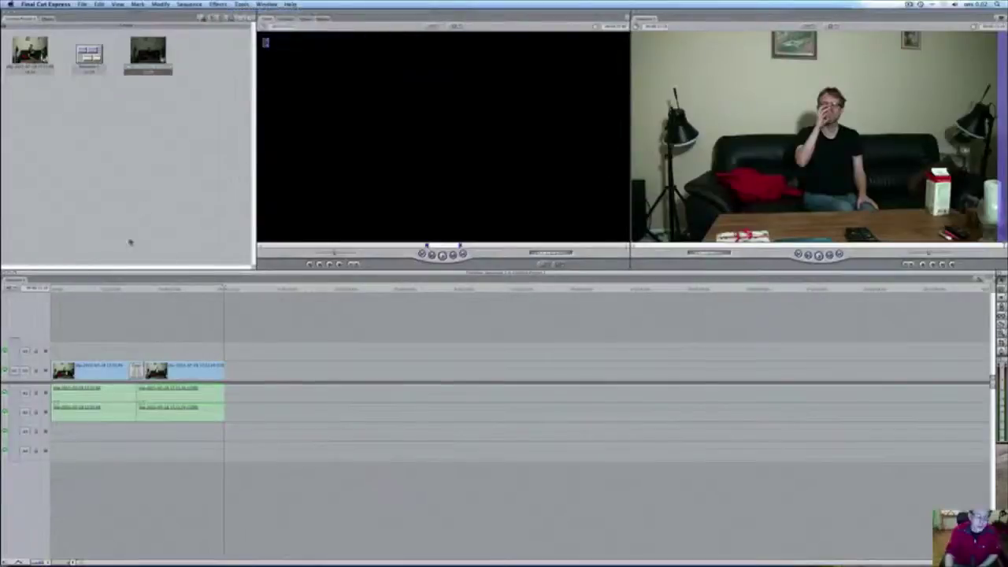
Select the first clip, return to the start of the sequence and apply the Image Control Tint video filter.
left_click(75, 371)
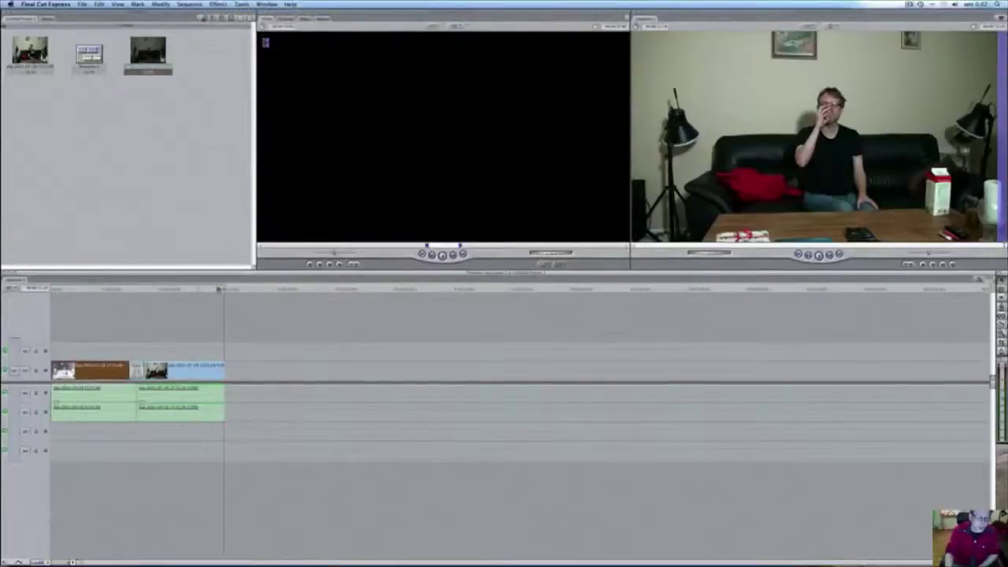
left_click_drag(225, 290, 51, 290)
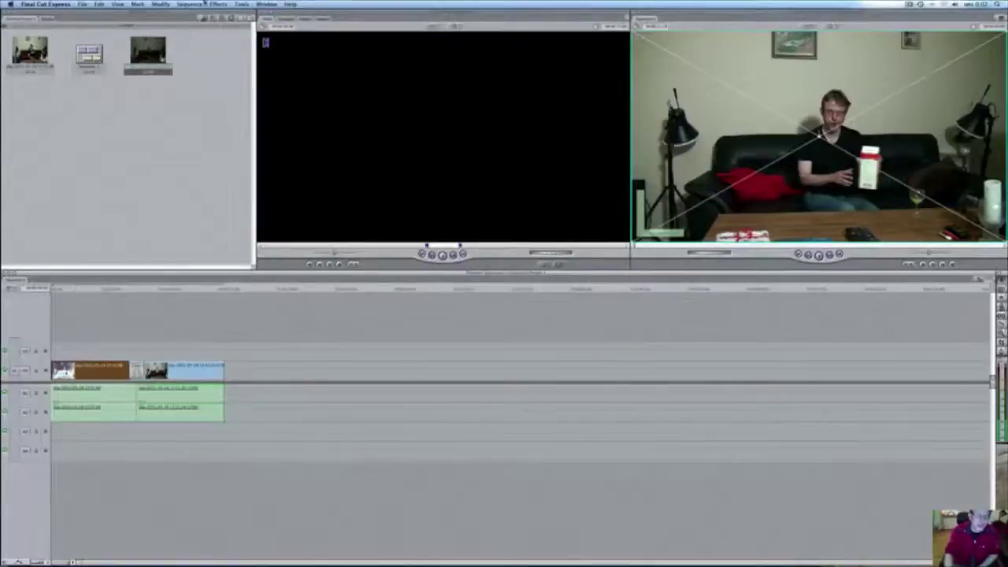
left_click(217, 5)
mouse_move(252, 34)
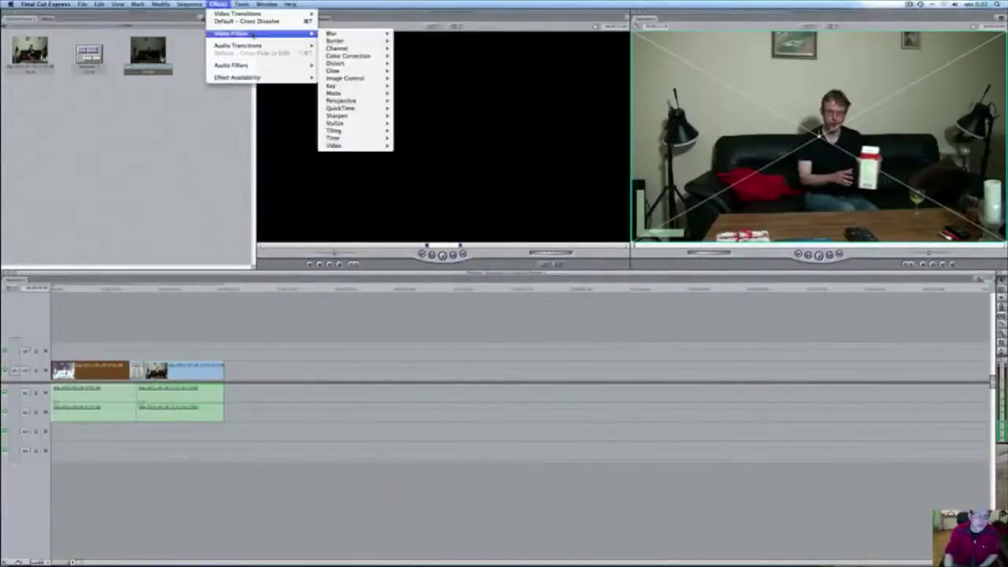
mouse_move(352, 80)
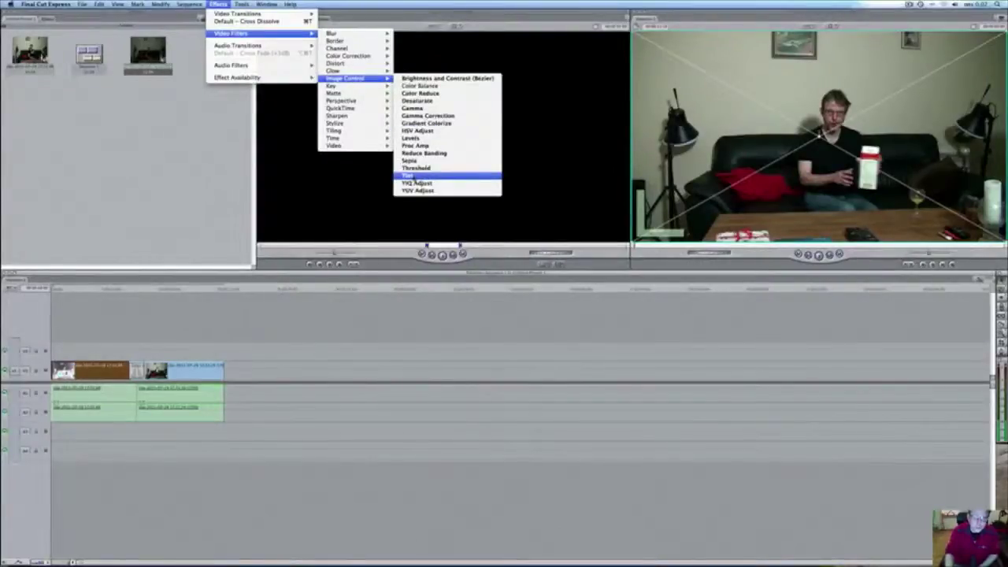
left_click(410, 176)
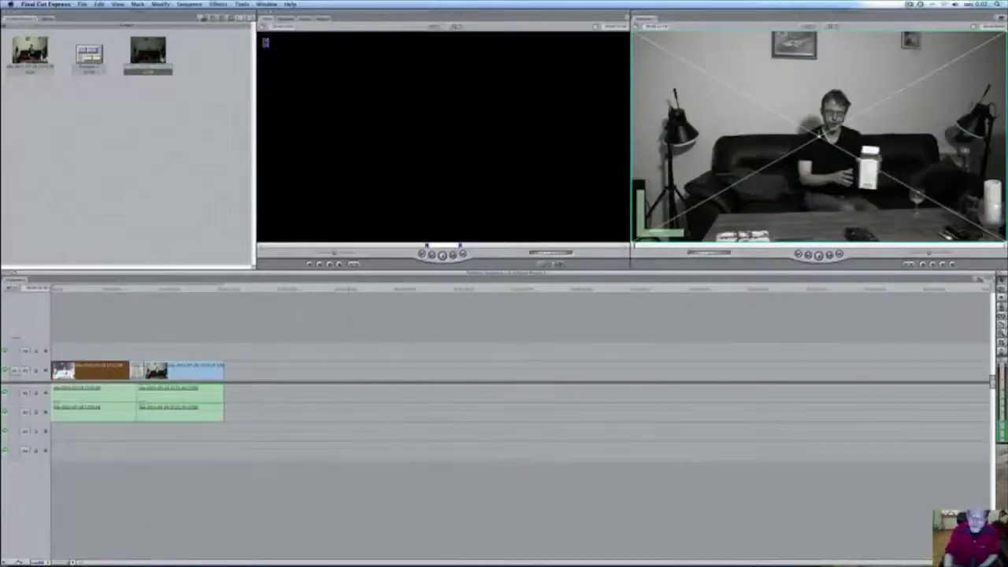
Switch the Canvas display to Image without wireframe, play the sequence to check the tint, and return to the first clip.
left_click(839, 29)
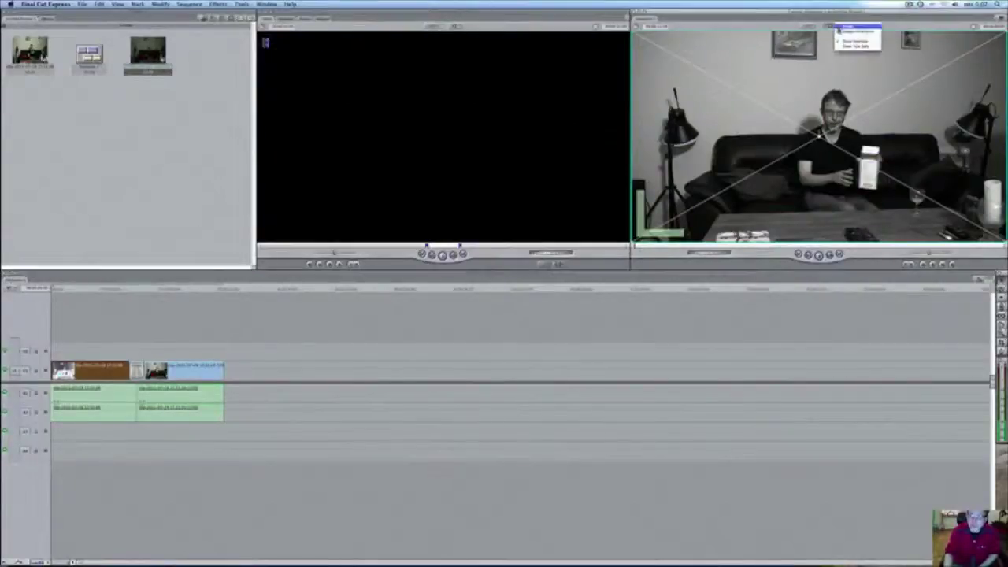
left_click(846, 29)
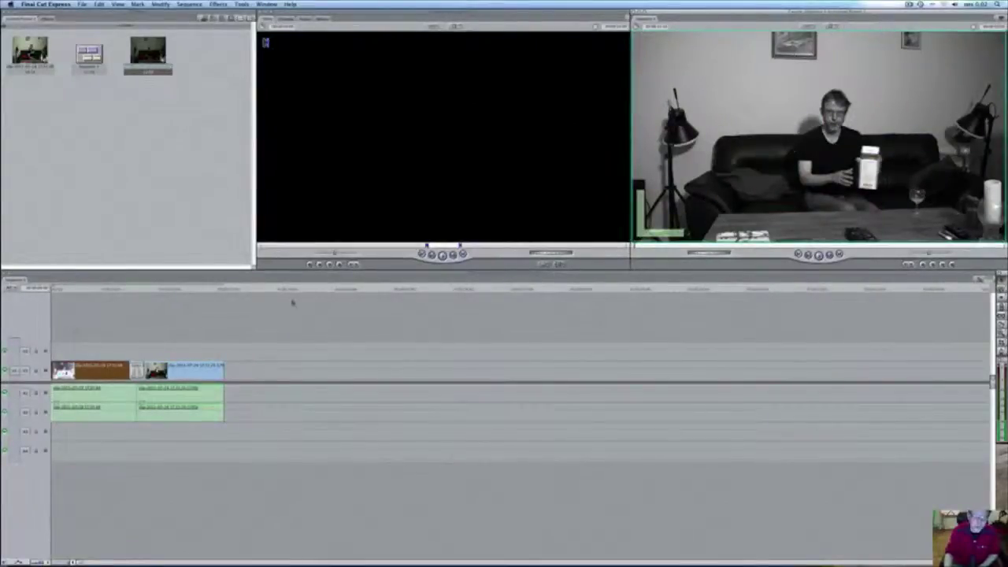
key("space")
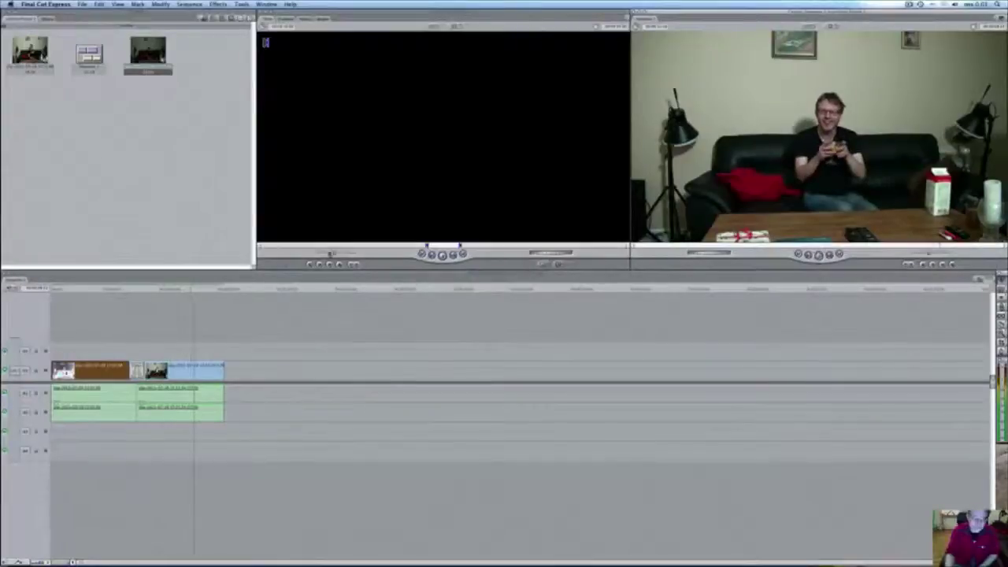
left_click_drag(197, 290, 129, 290)
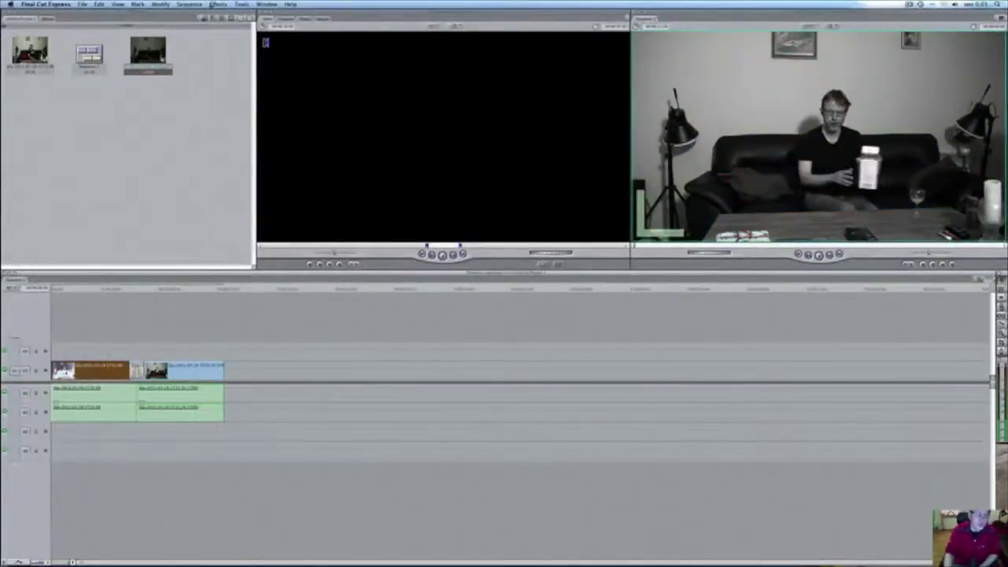
left_click(217, 4)
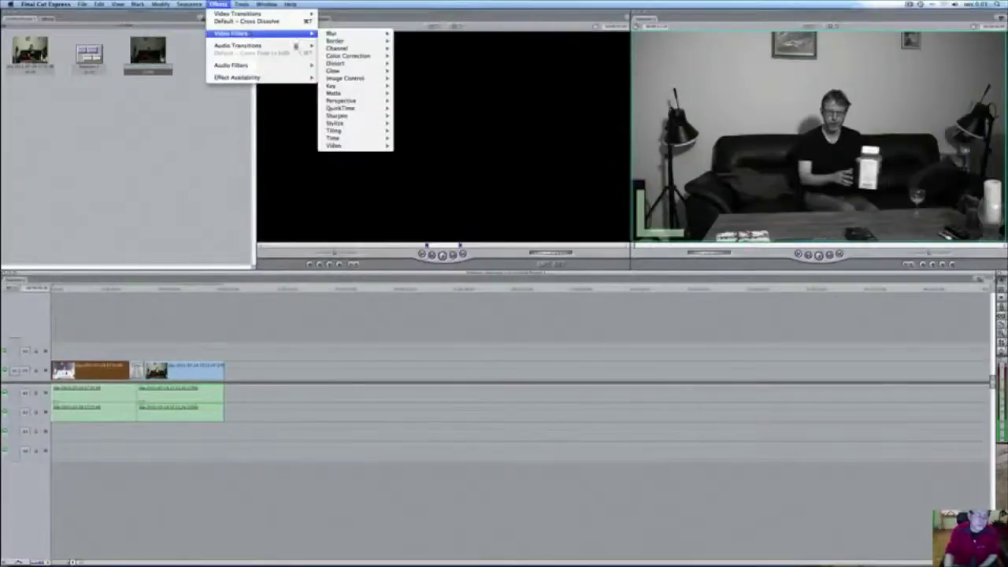
mouse_move(362, 81)
left_click(153, 189)
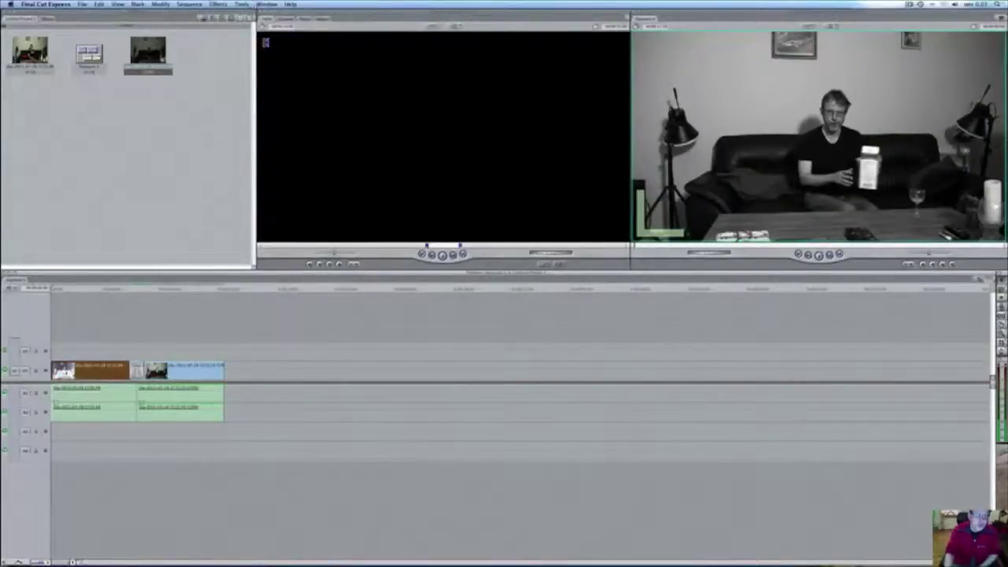
Apply the Gaussian Blur video filter to the first clip.
left_click(217, 4)
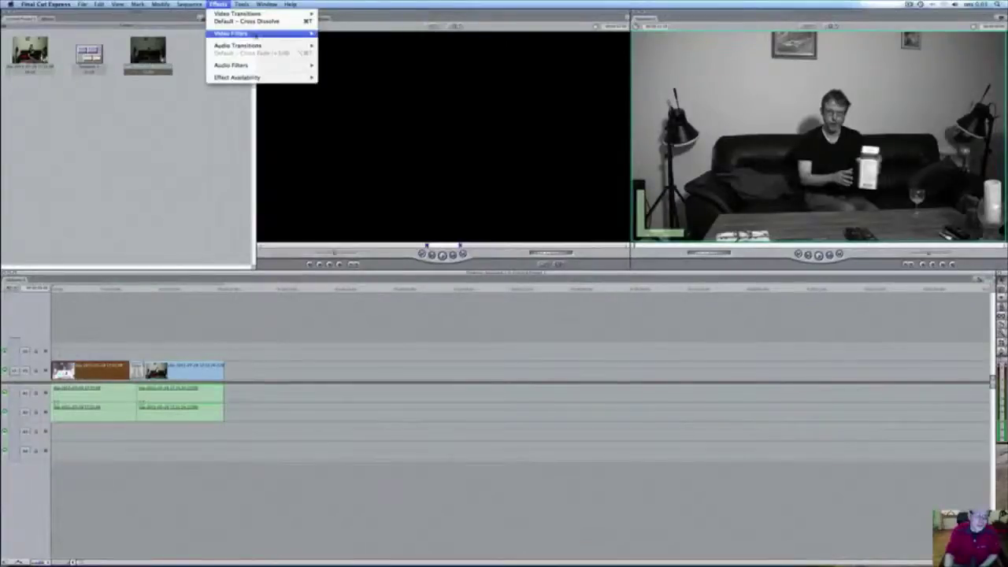
mouse_move(260, 34)
mouse_move(355, 80)
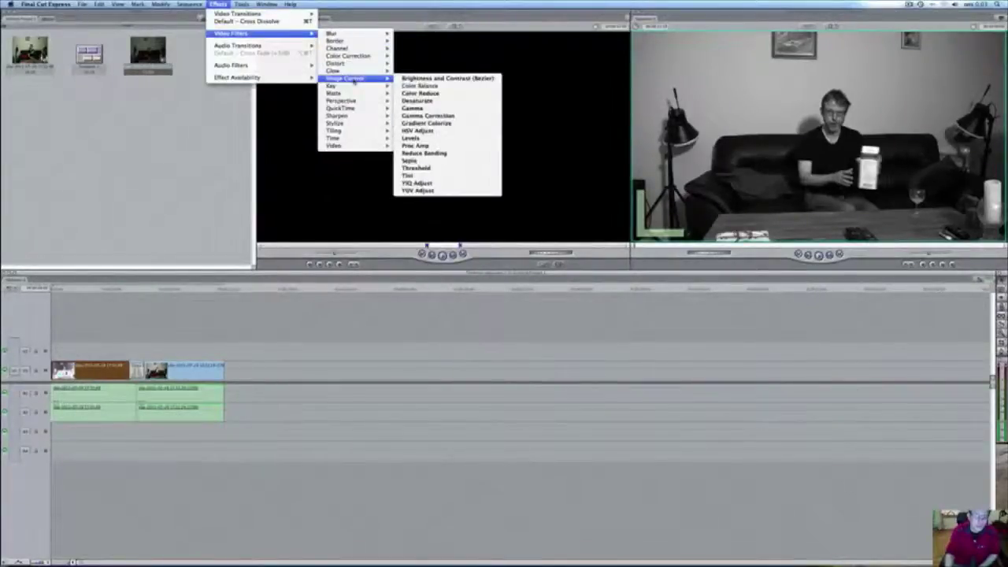
mouse_move(365, 105)
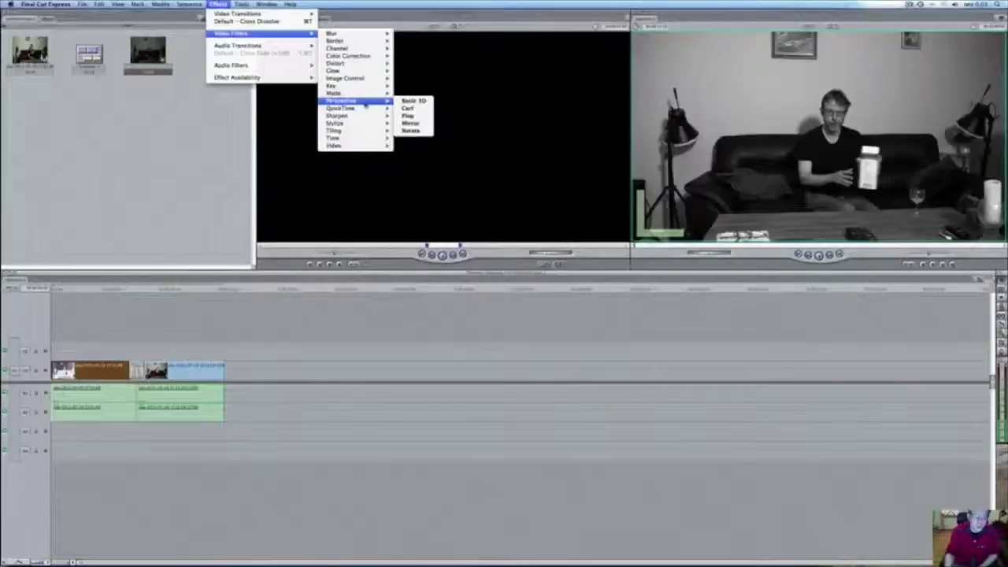
mouse_move(368, 56)
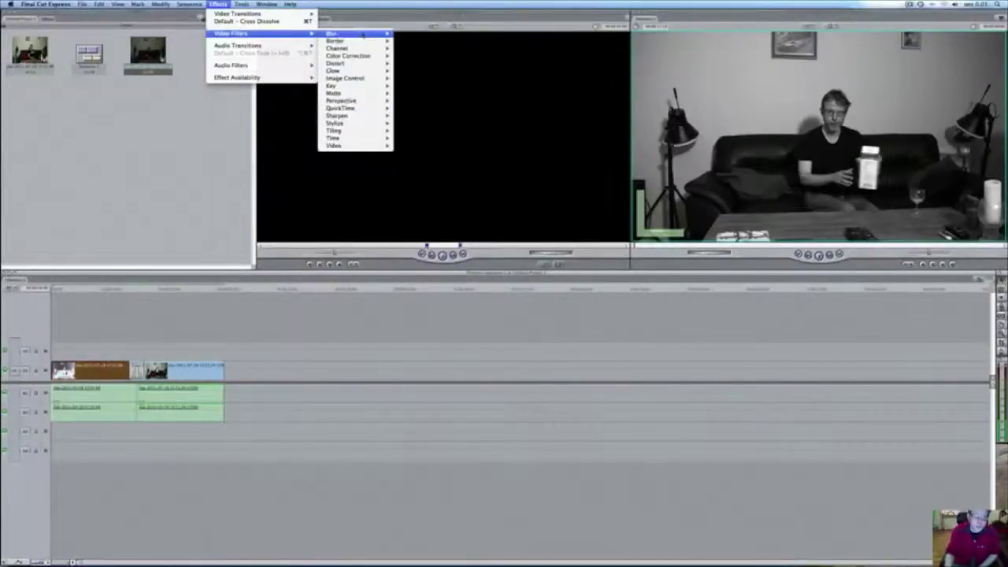
mouse_move(362, 35)
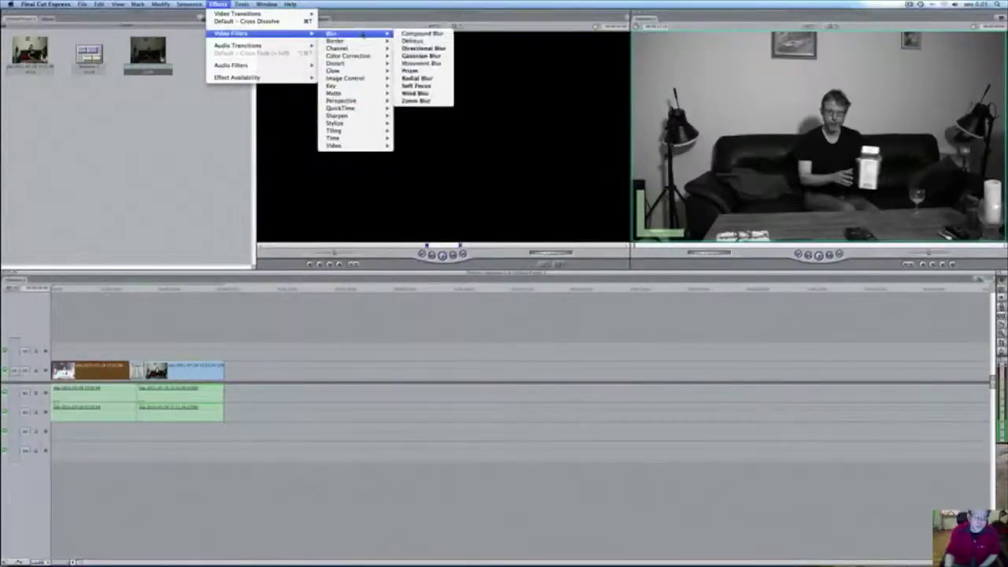
left_click(411, 57)
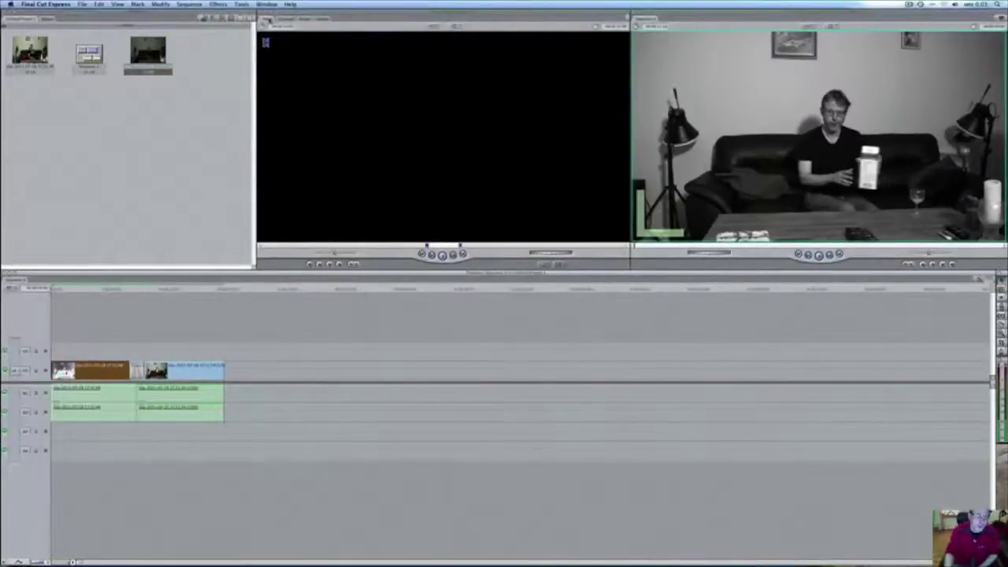
Load the first clip in the Viewer, show its filter settings and raise the Gaussian Blur radius to its maximum at the clip's start.
left_click(305, 19)
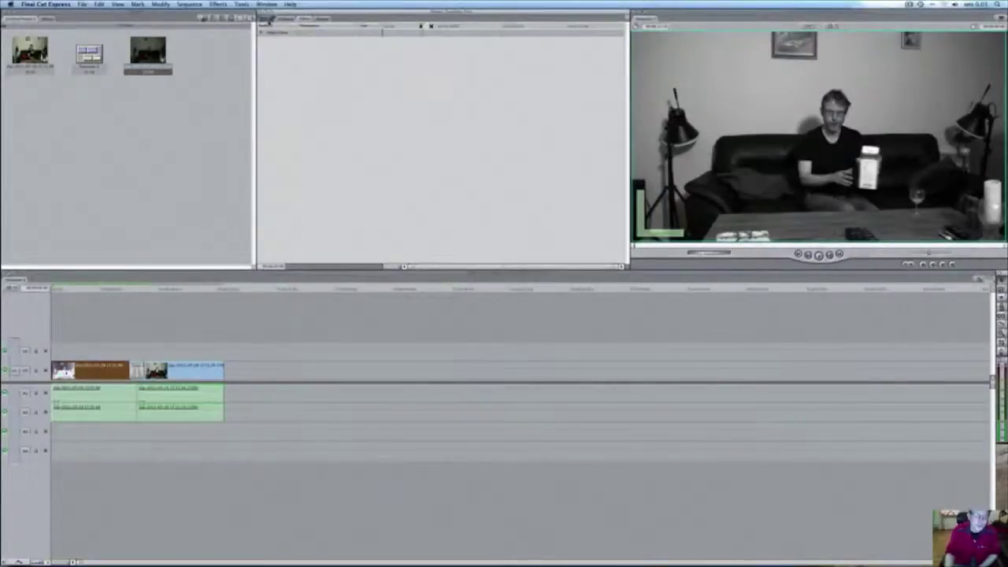
left_click(270, 20)
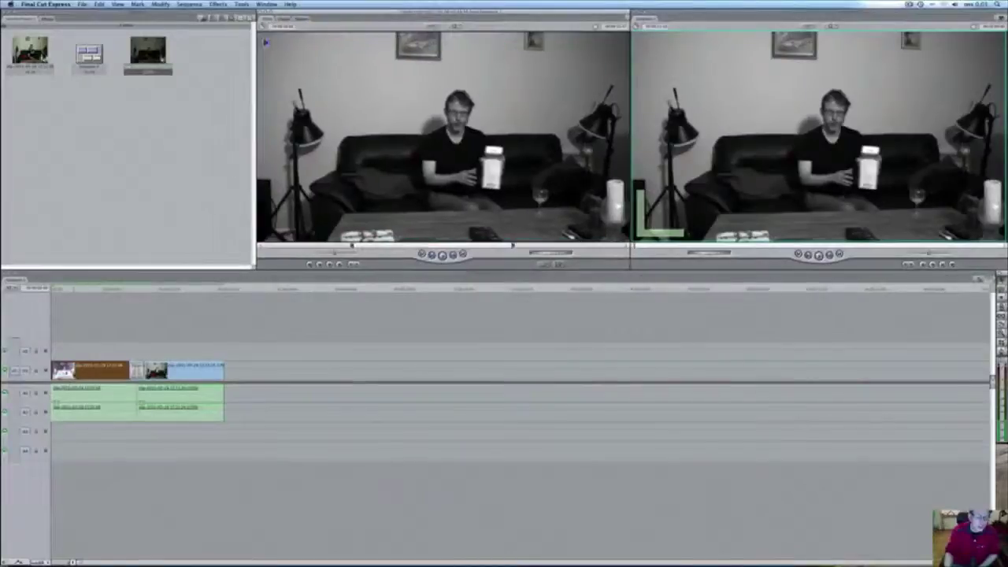
left_click(286, 21)
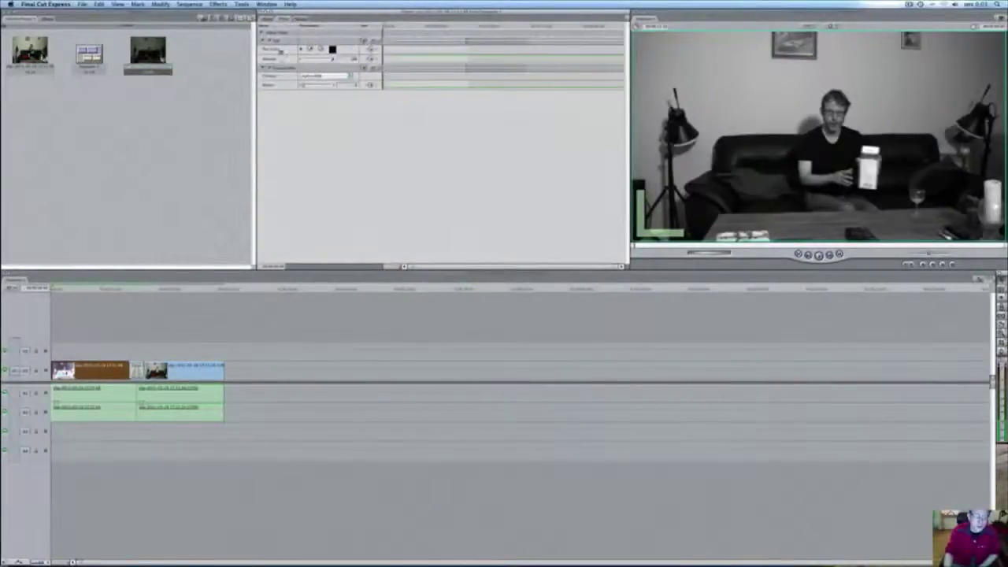
left_click_drag(304, 86, 344, 96)
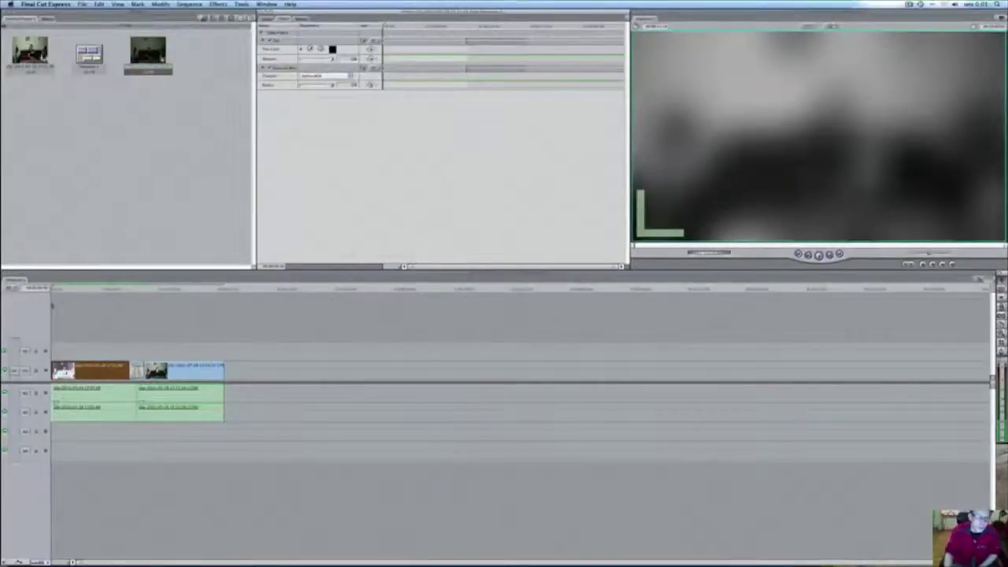
Lower the Gaussian Blur radius to its minimum partway through the first clip and play from the start to check the blur fading out.
left_click_drag(54, 289, 102, 288)
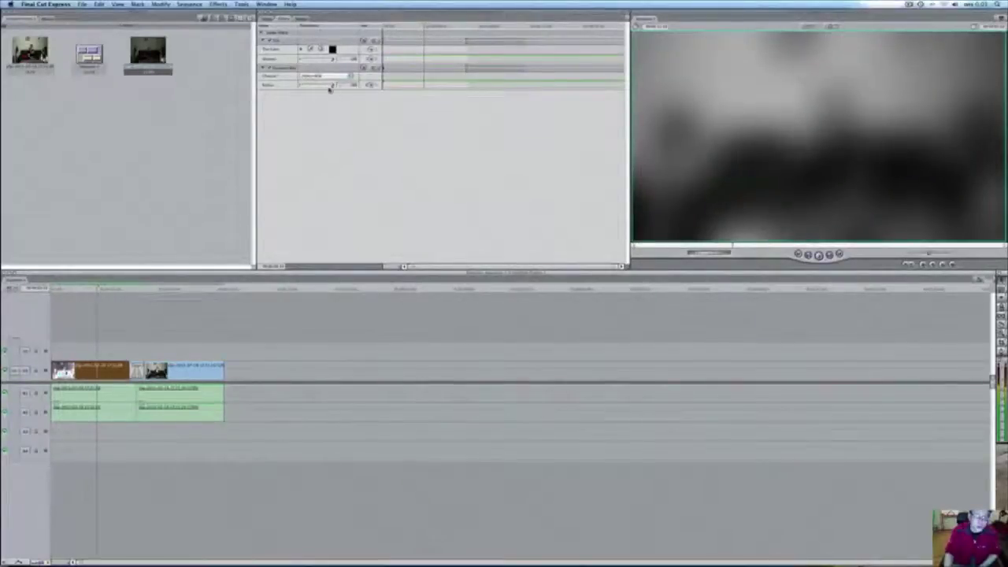
left_click_drag(332, 86, 293, 86)
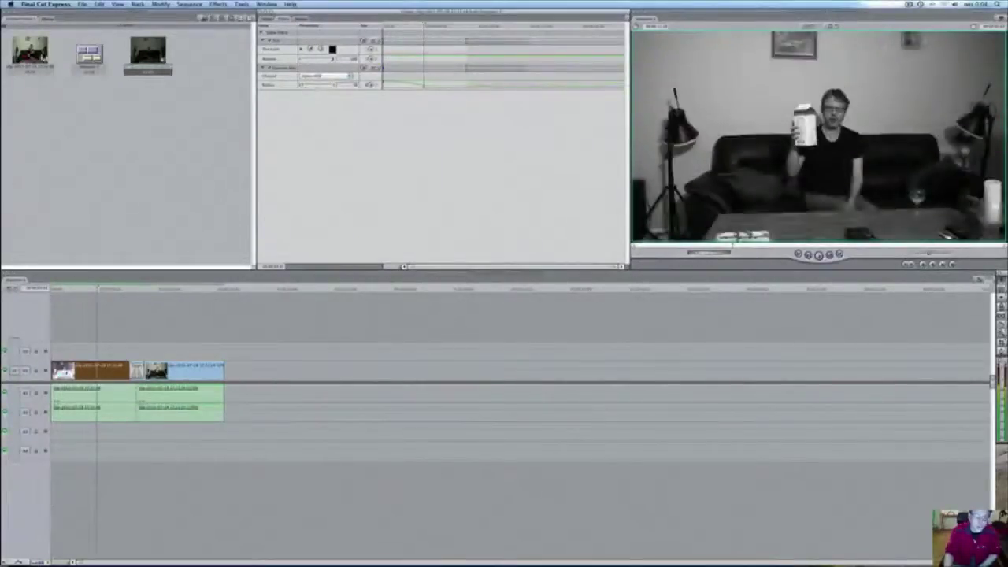
left_click_drag(100, 287, 27, 285)
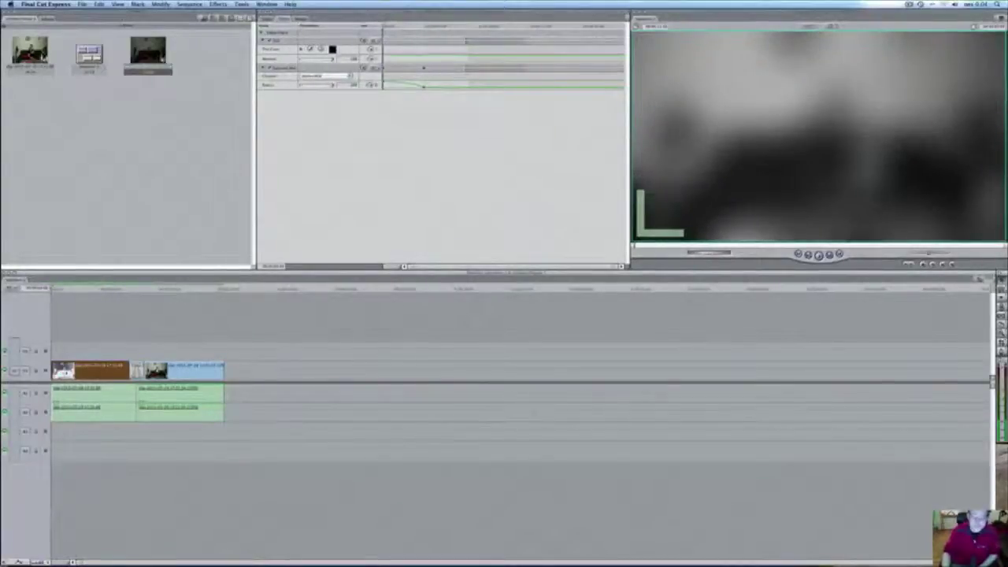
left_click(819, 254)
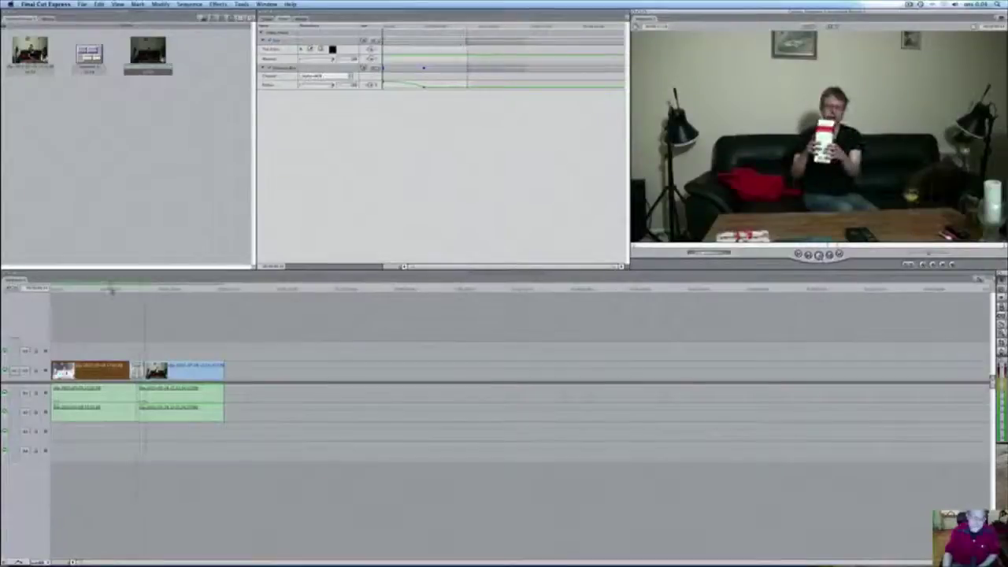
Return to the start of the first clip and disable its Gaussian Blur and Tint filters.
left_click_drag(145, 289, 64, 291)
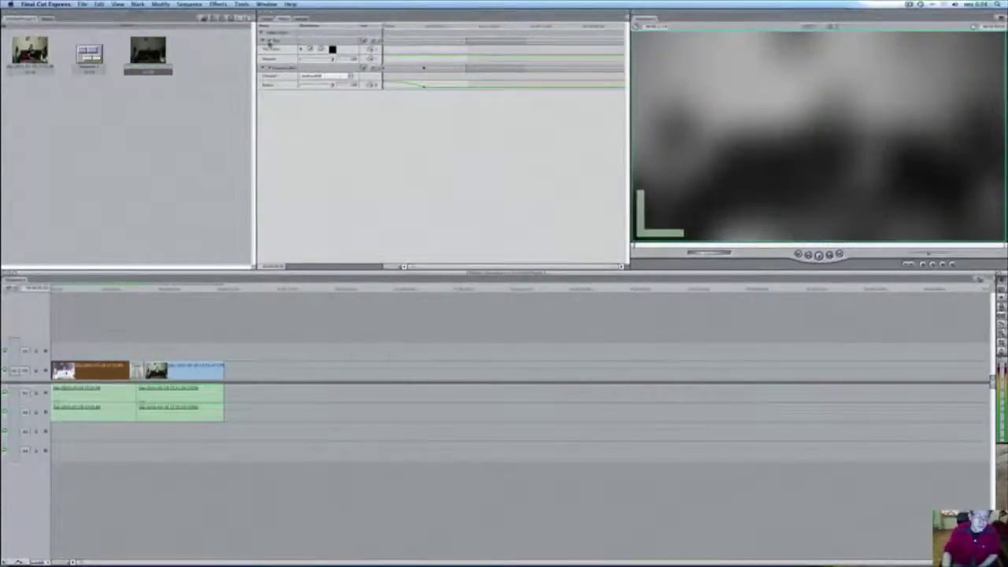
left_click(270, 68)
left_click(271, 41)
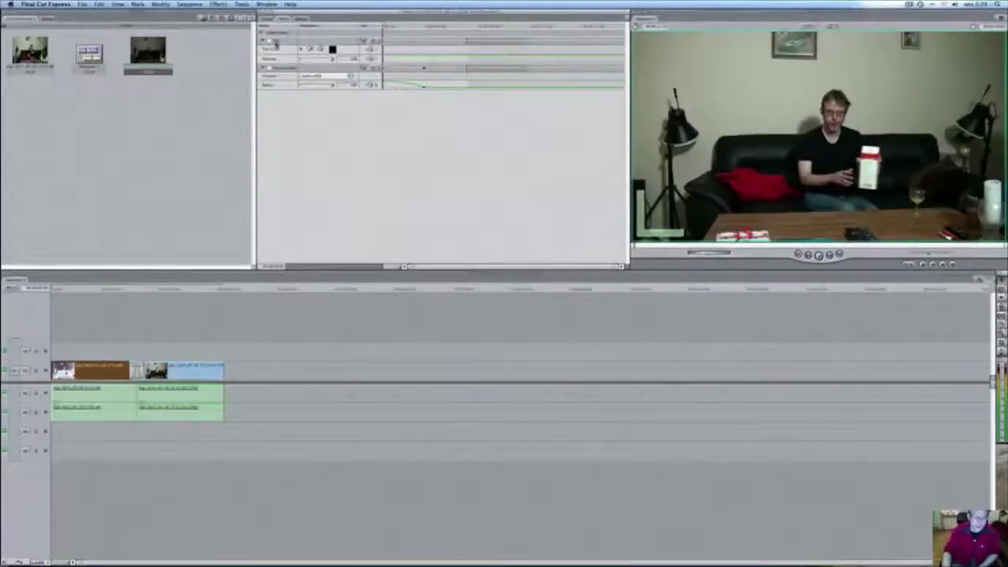
Select the audio of both clips and load the first clip's audio in the Viewer to show its waveform.
left_click(83, 406)
left_click_drag(266, 399, 79, 422)
double_click(73, 407)
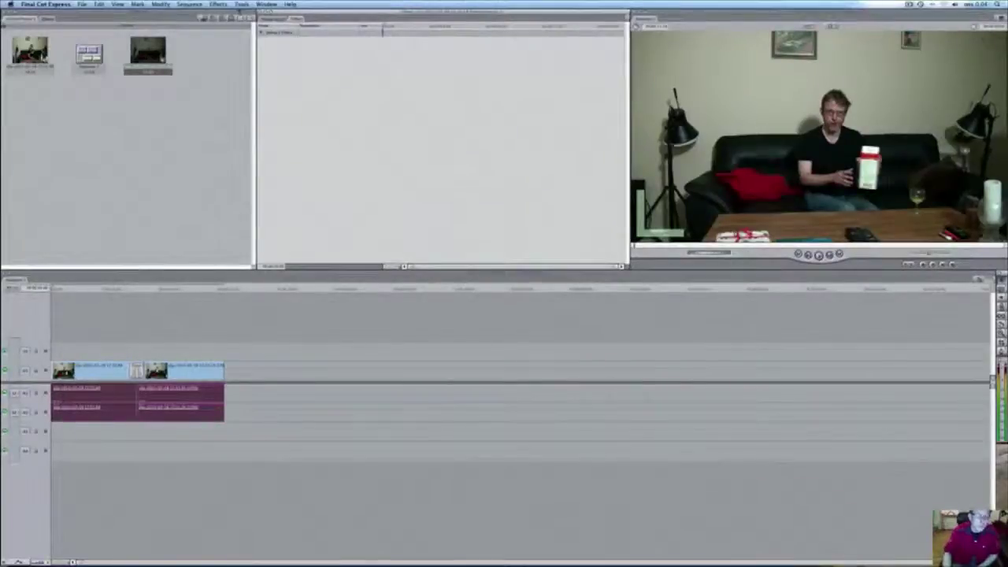
left_click(219, 4)
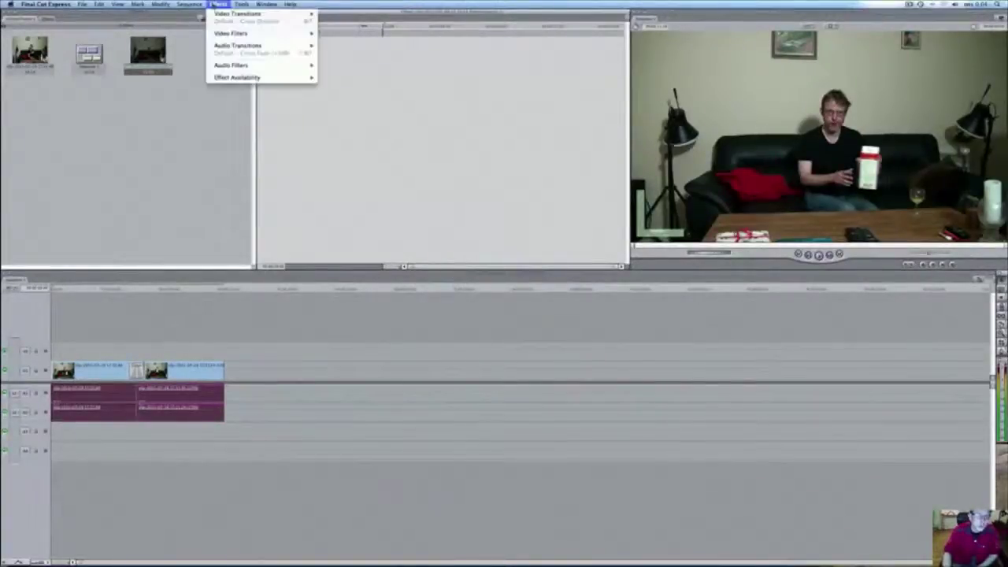
left_click(306, 138)
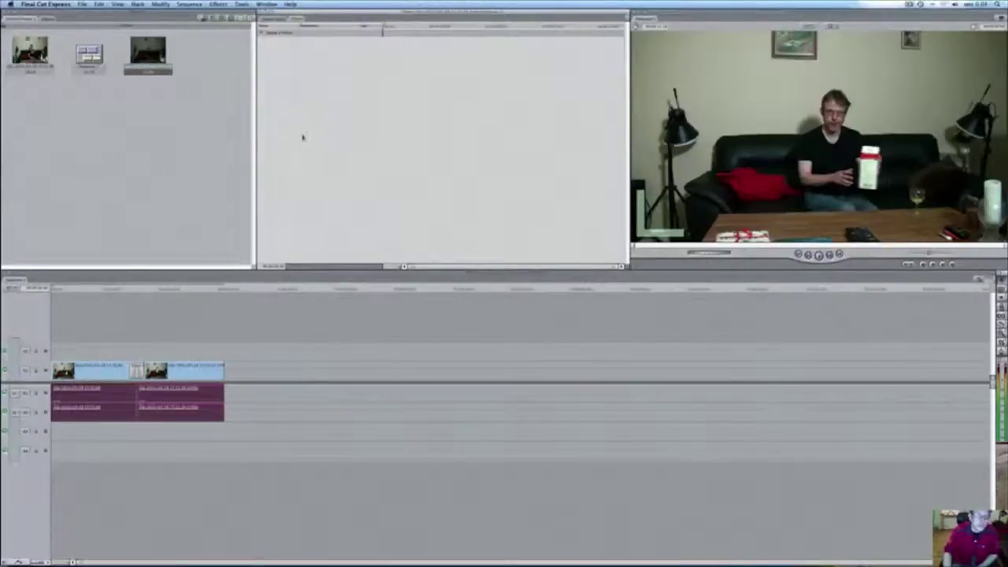
left_click(264, 22)
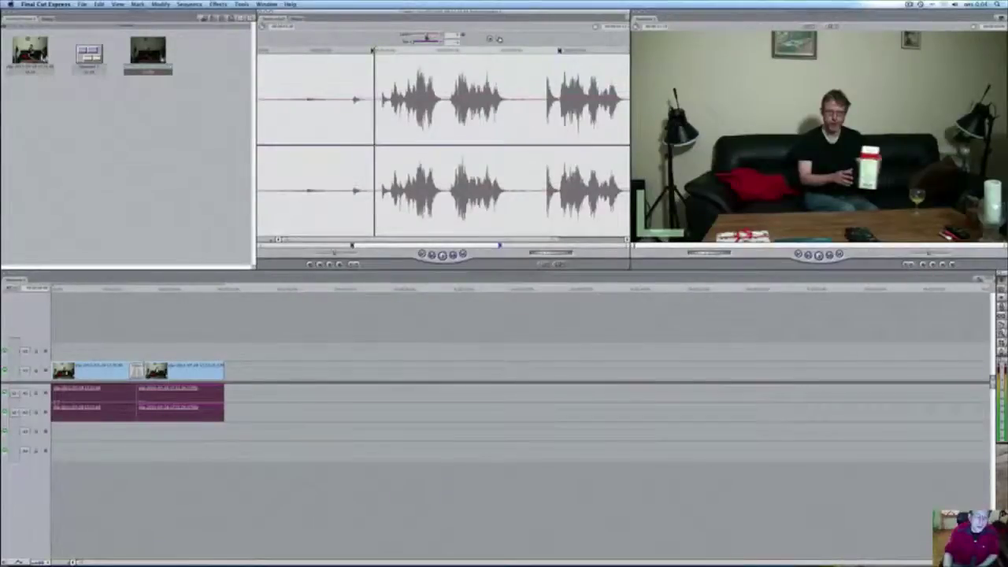
Apply the Gain audio filter to the selected clips' audio and show its filter settings.
left_click(218, 4)
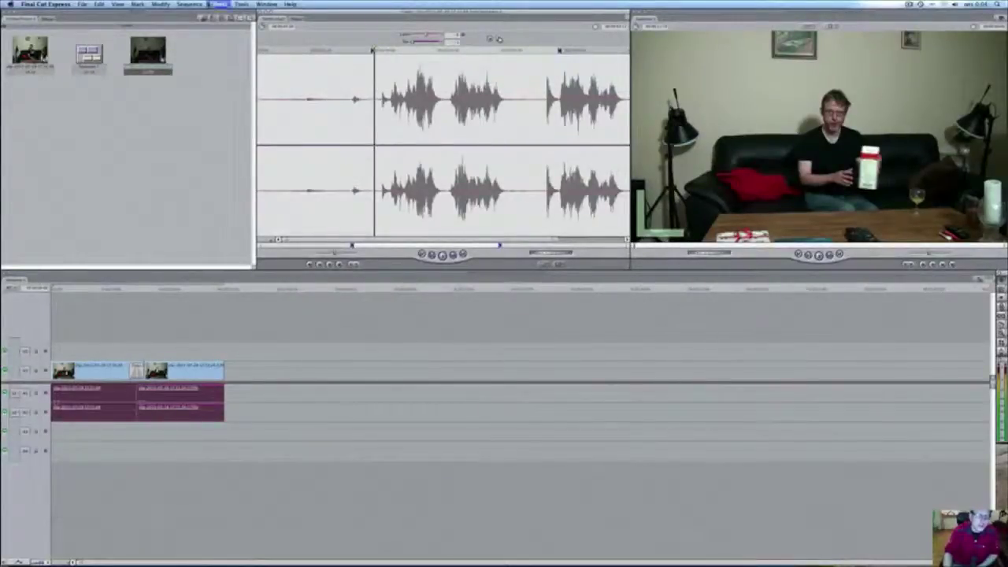
mouse_move(272, 33)
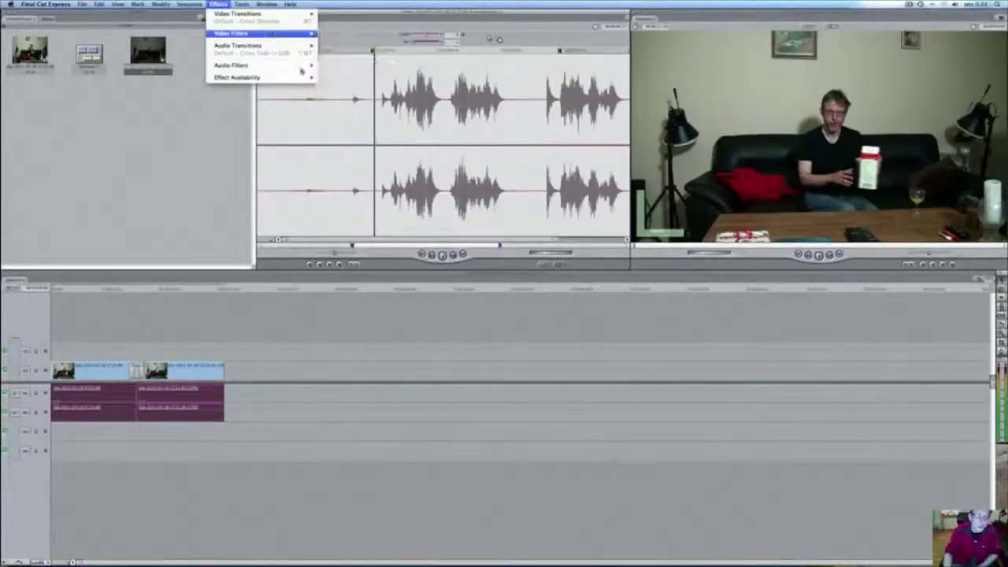
mouse_move(303, 65)
mouse_move(353, 73)
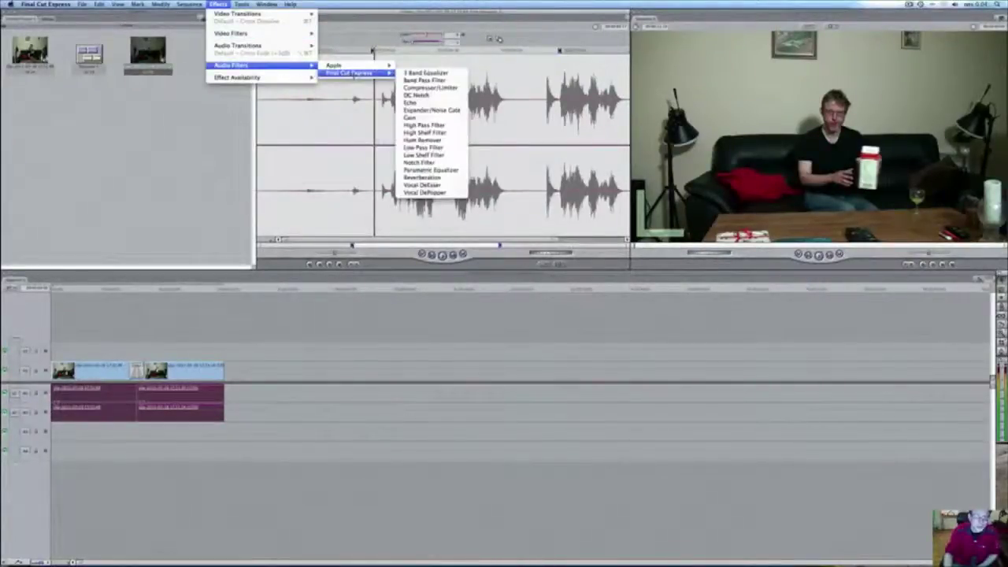
left_click(409, 118)
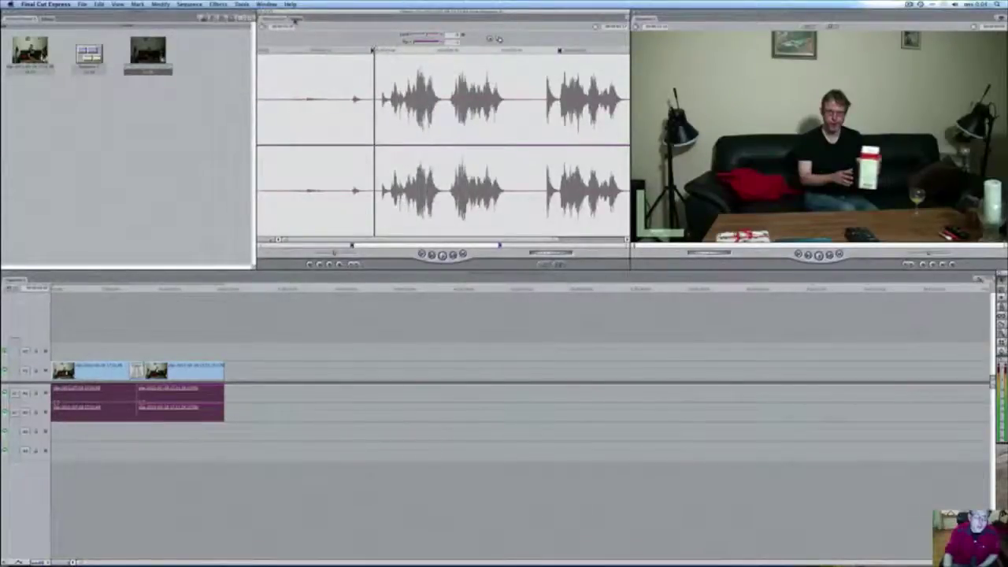
left_click(295, 20)
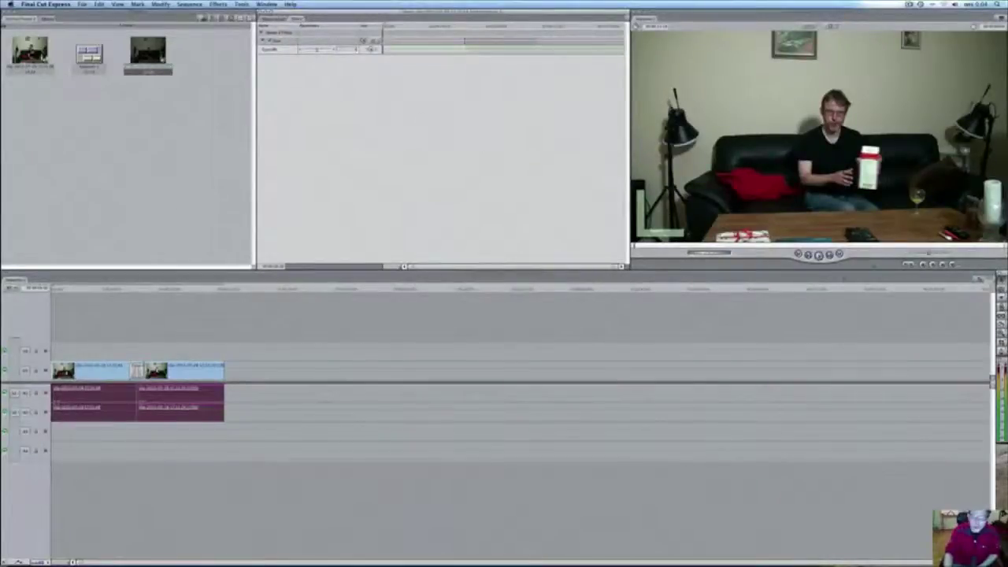
Play the sequence to check the audio with the Gain filter and return the playhead to the start.
left_click(819, 255)
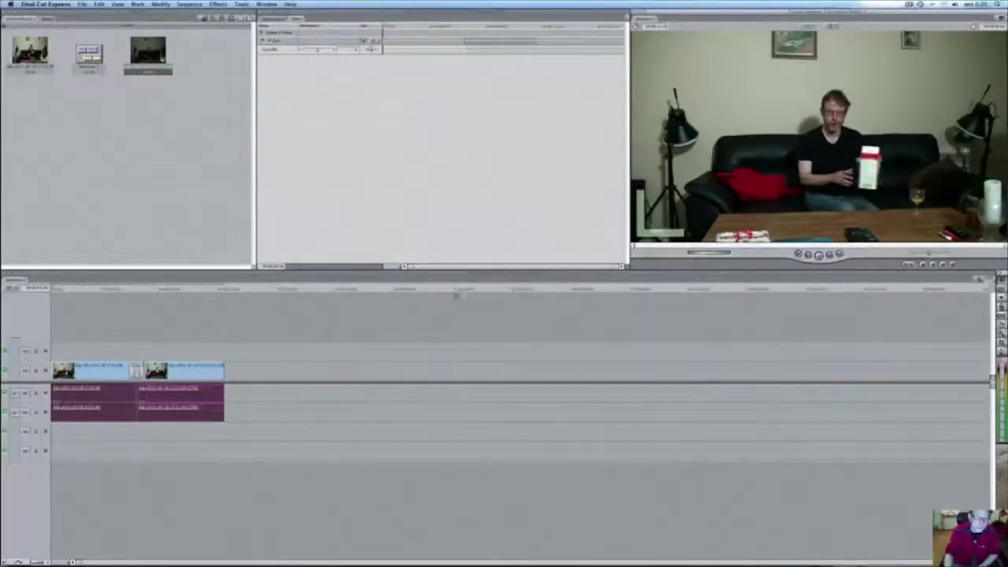
left_click(820, 255)
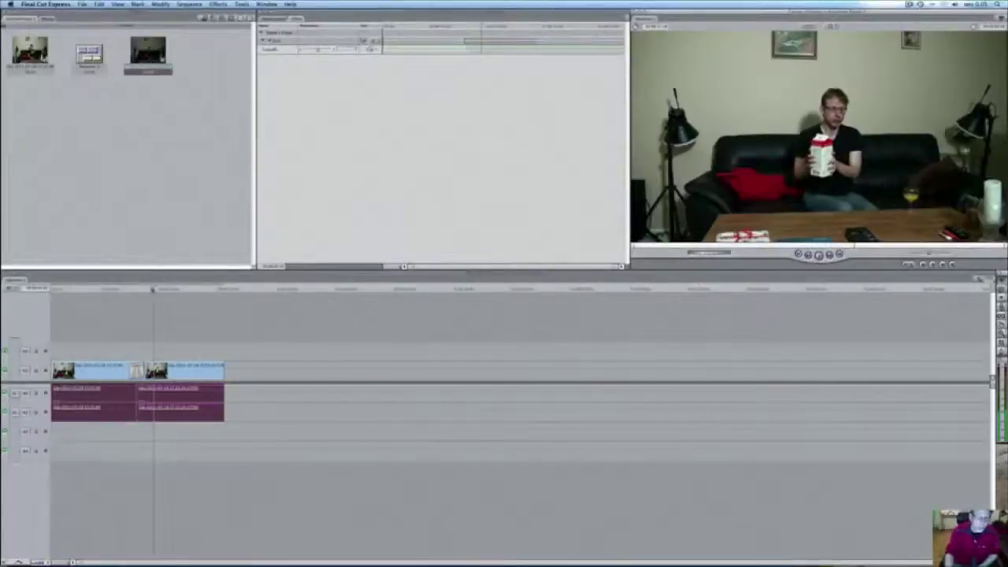
left_click_drag(155, 288, 45, 281)
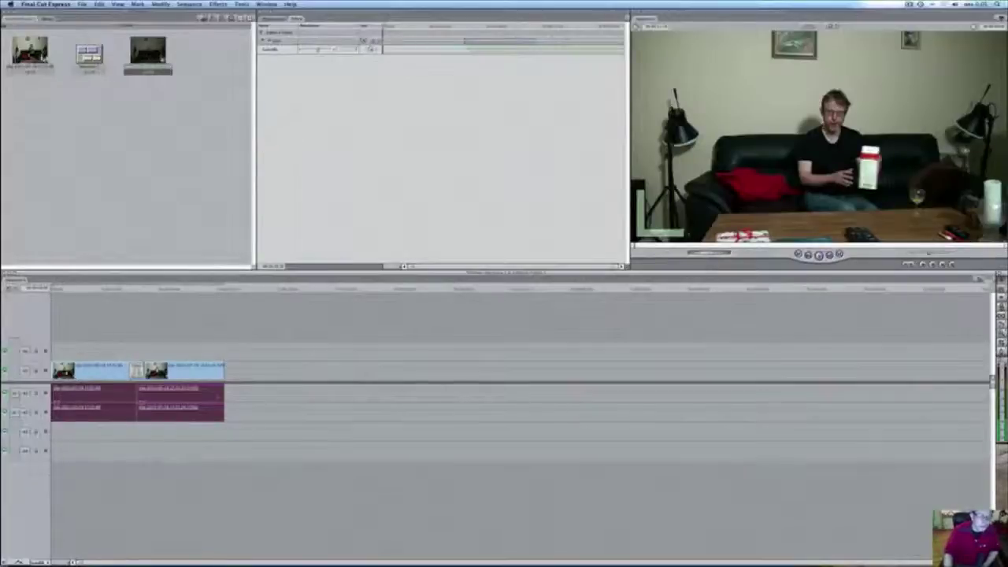
Apply the Bad TV video filter from the Stylize group to the first clip only.
left_click(263, 367)
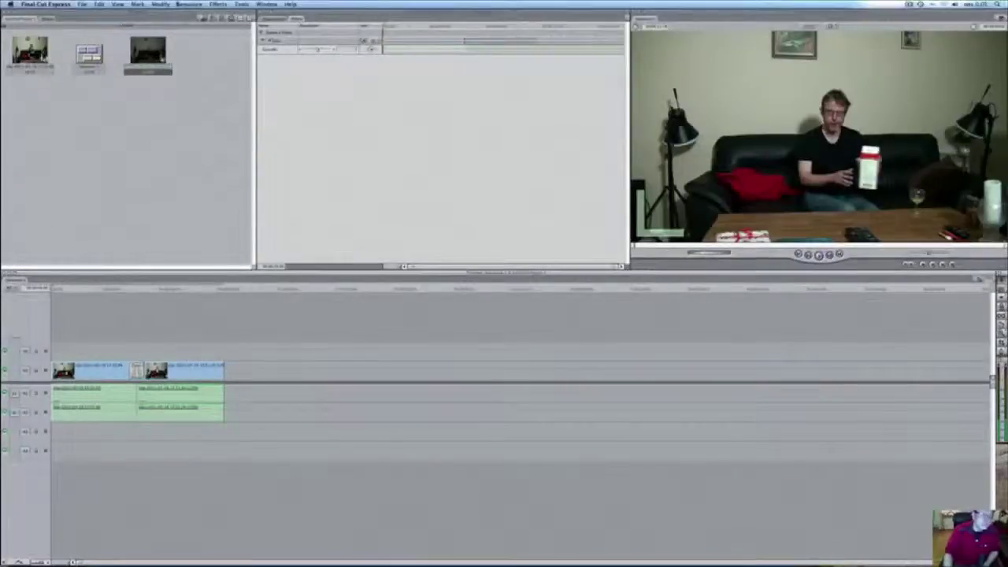
left_click(214, 5)
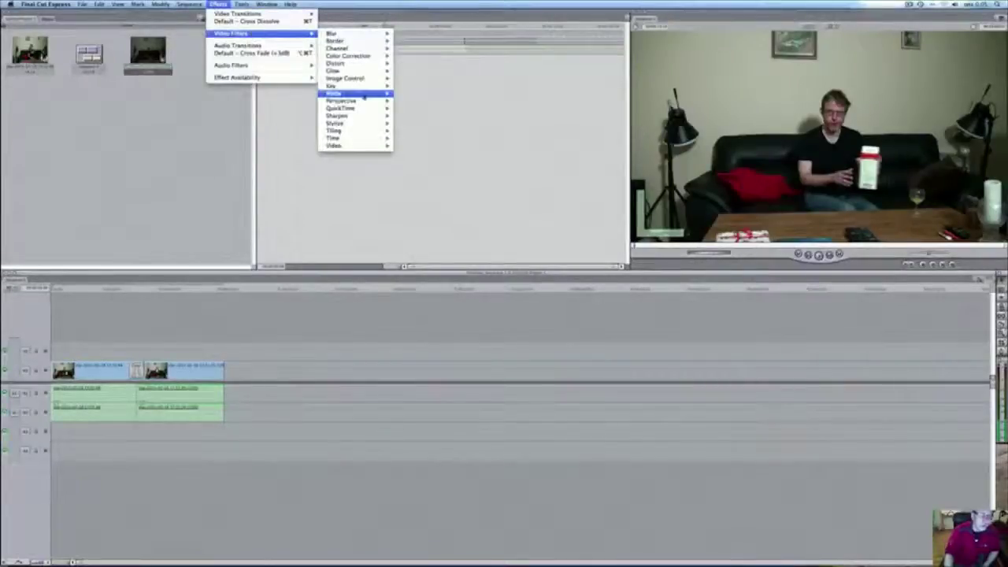
mouse_move(371, 109)
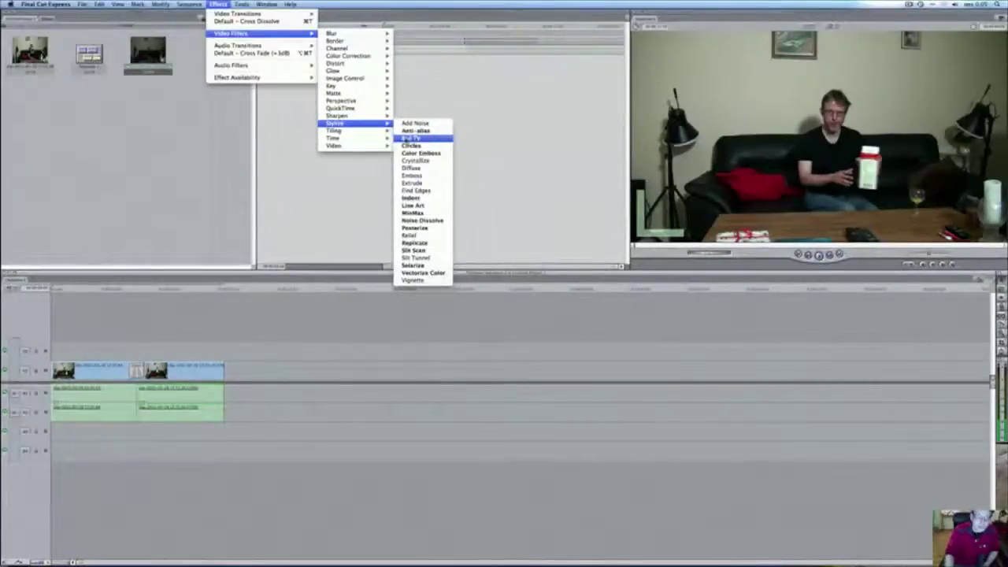
left_click(405, 139)
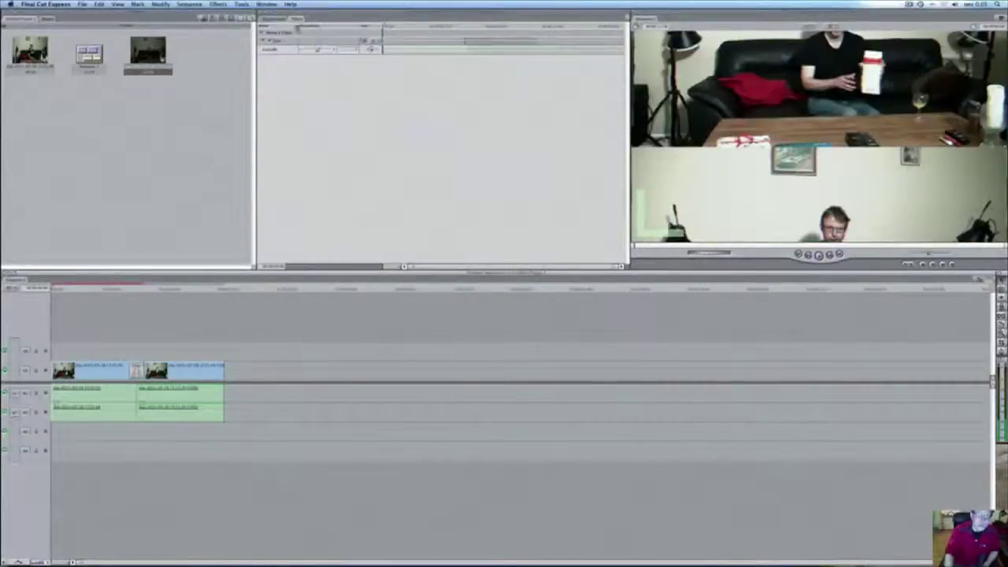
Load the first clip's filters in the Viewer and set Bad TV waviness, color synch and saturation to maximum and static to minimum.
left_click(296, 20)
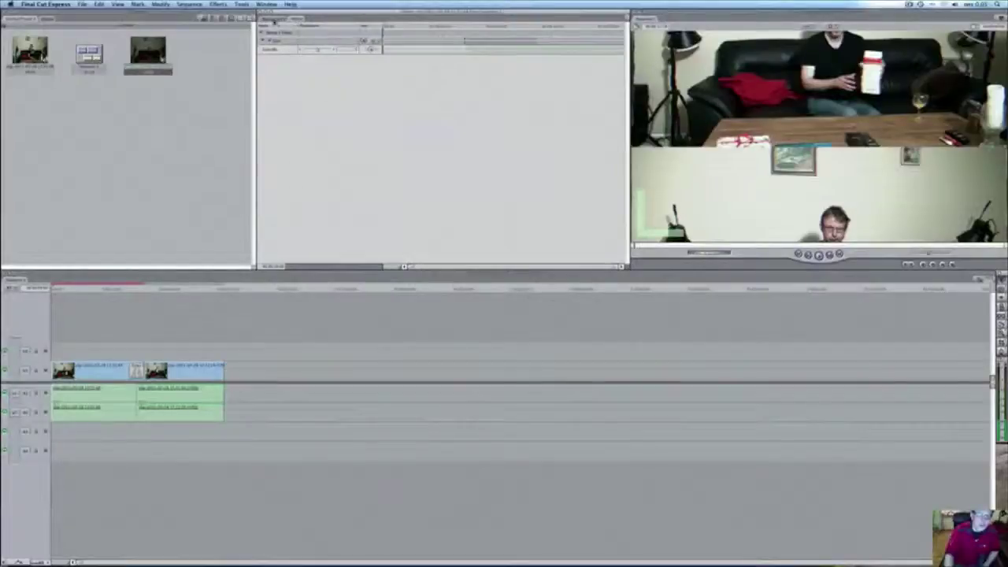
left_click(276, 20)
left_click(297, 19)
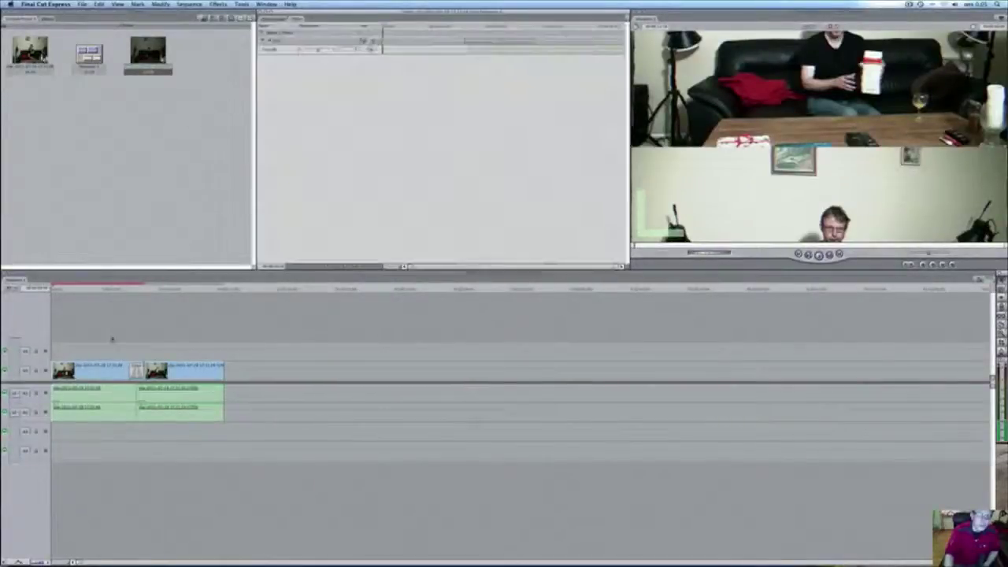
double_click(82, 370)
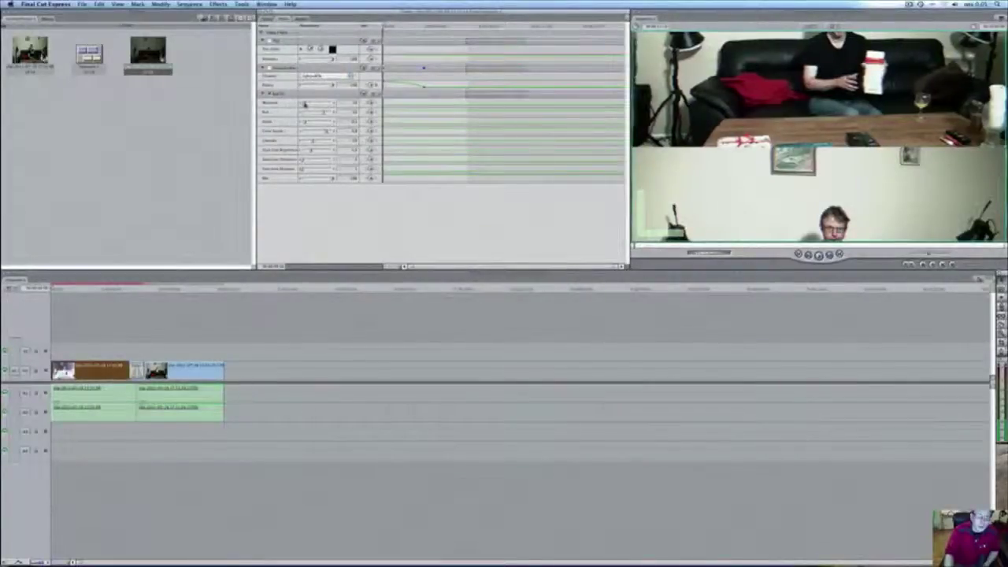
left_click_drag(305, 104, 331, 106)
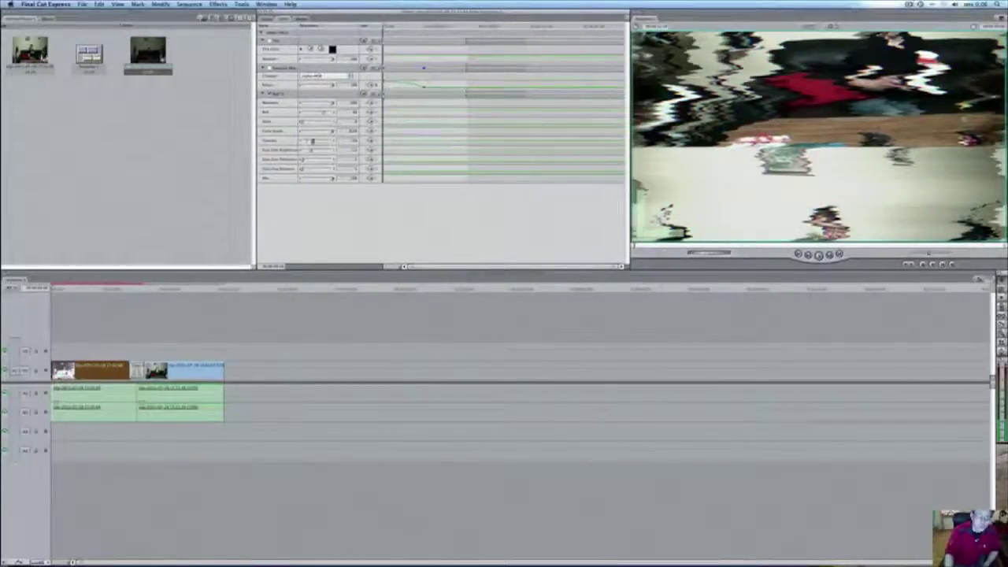
left_click_drag(312, 142, 330, 142)
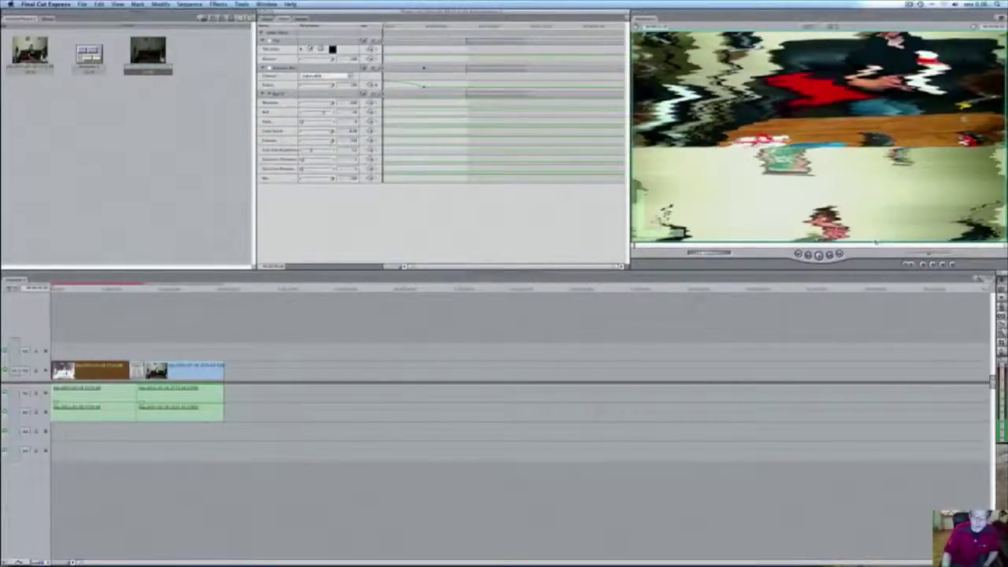
Briefly play the first clip to preview the Bad TV distortion and return the playhead to the start.
left_click(819, 255)
left_click(819, 255)
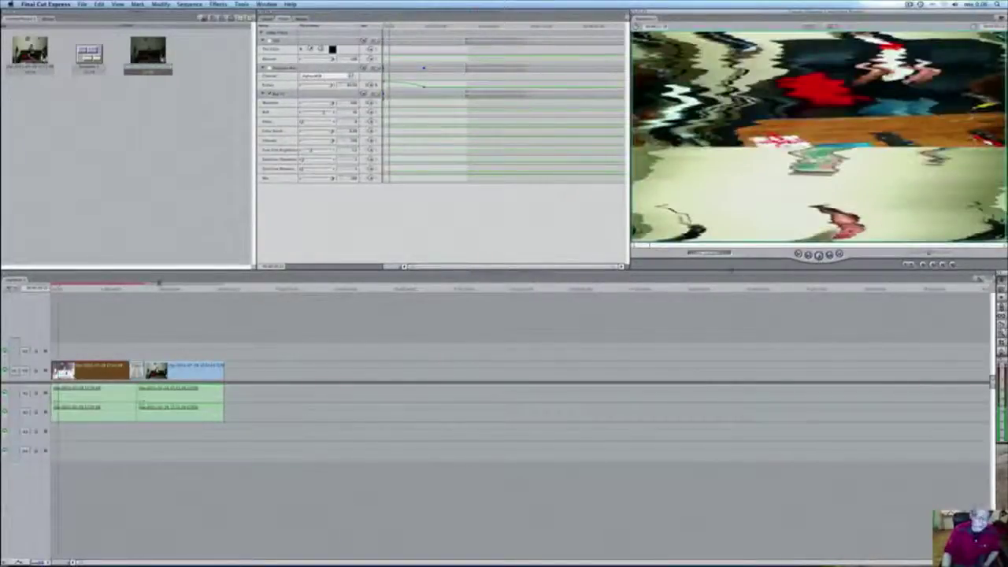
left_click_drag(59, 287, 45, 287)
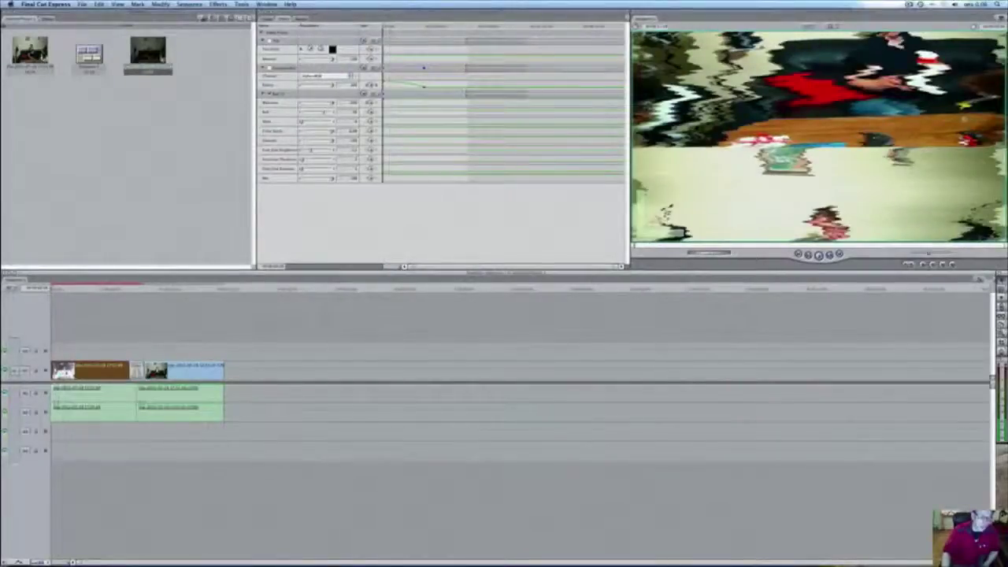
Select all clips in the timeline and render the whole sequence's video.
left_click_drag(169, 327, 86, 446)
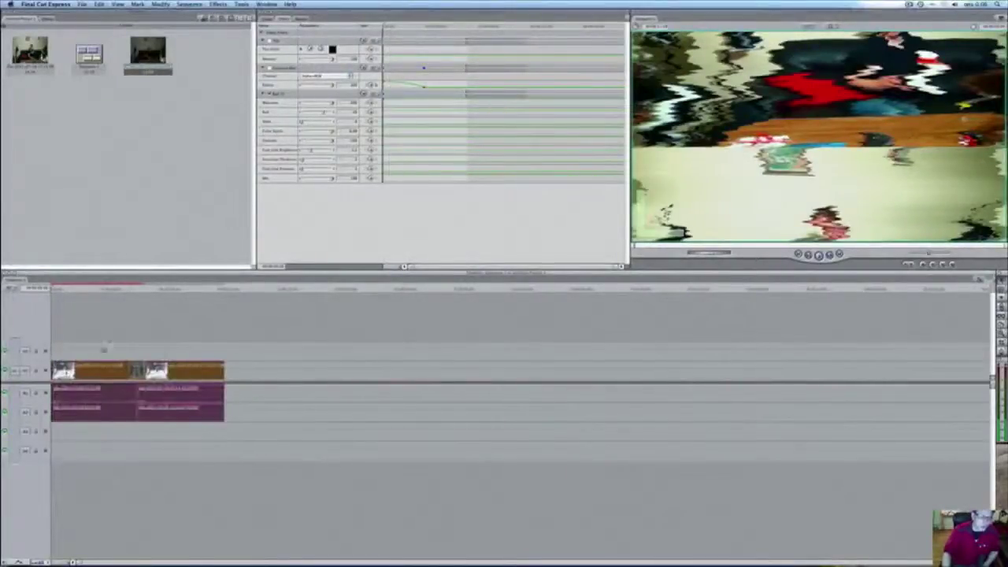
left_click(190, 4)
mouse_move(208, 21)
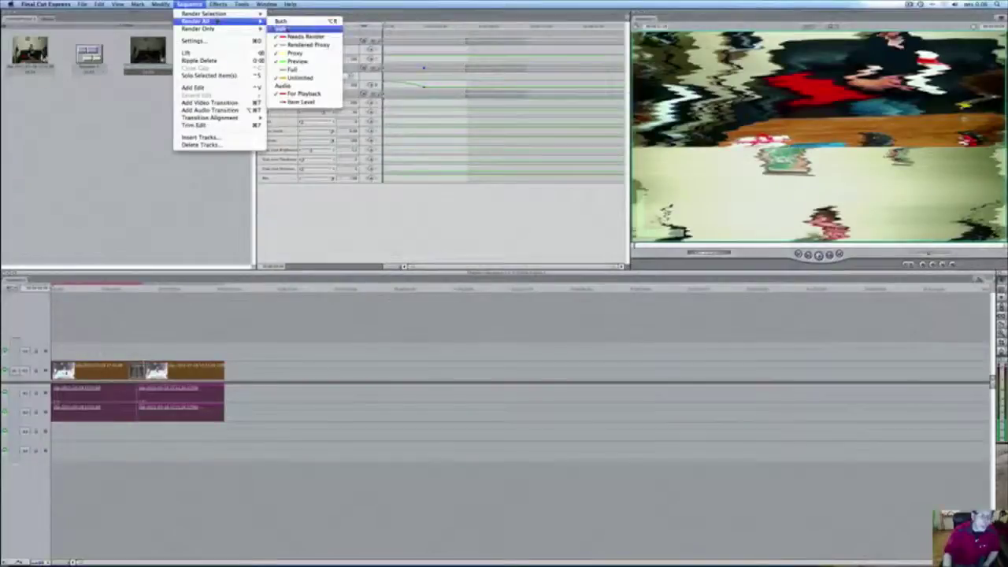
left_click(286, 28)
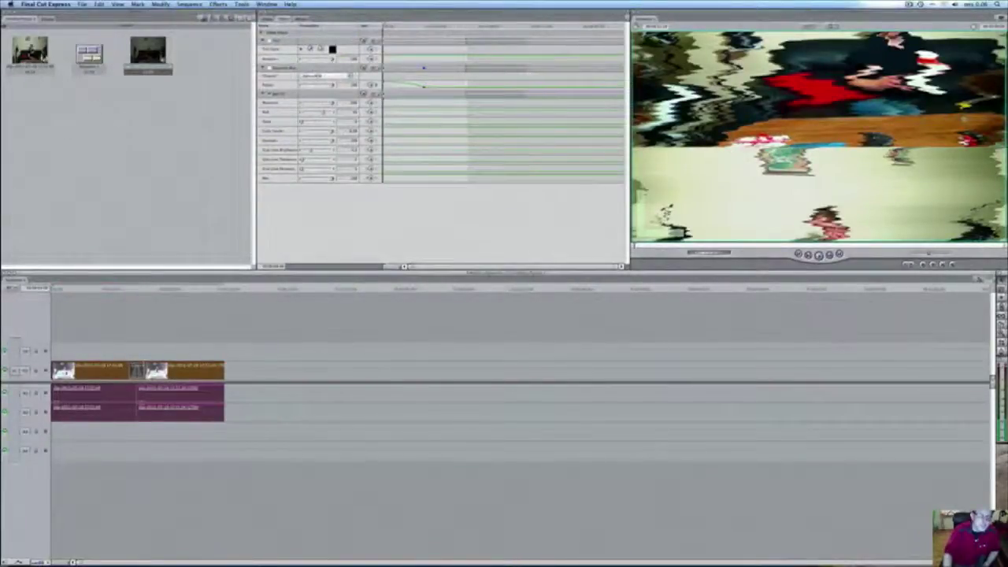
Deselect the clips and play the rendered sequence to check the Bad TV effect.
left_click(159, 343)
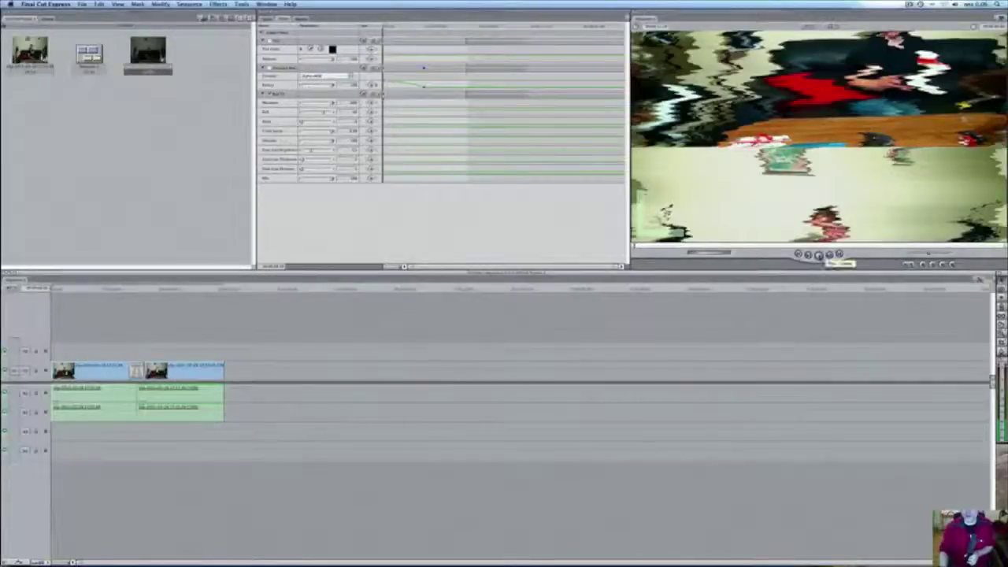
left_click(819, 255)
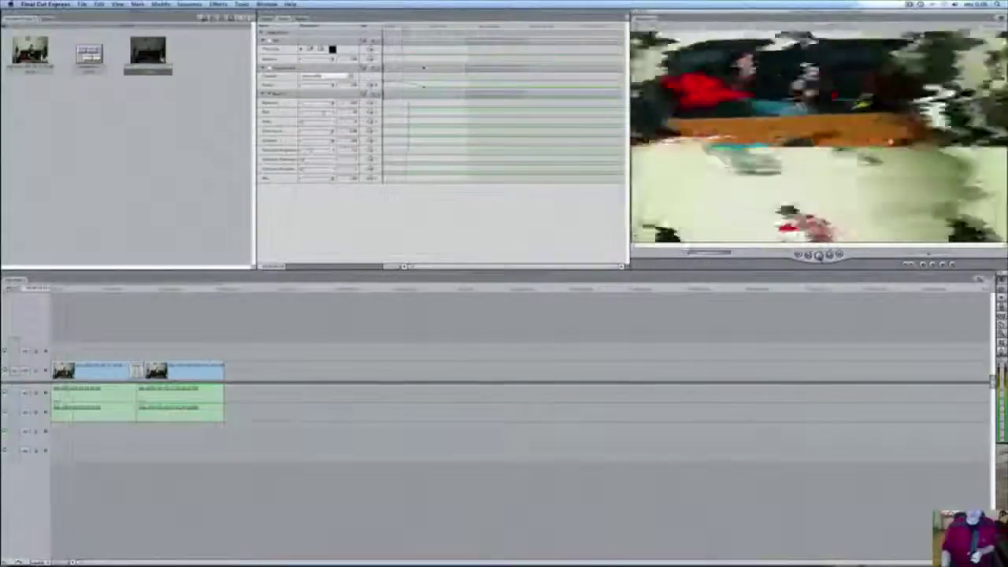
left_click(820, 256)
Partway through the first clip, add a keyframe to the Bad TV Mix and lower it to its minimum.
left_click_drag(112, 290, 89, 305)
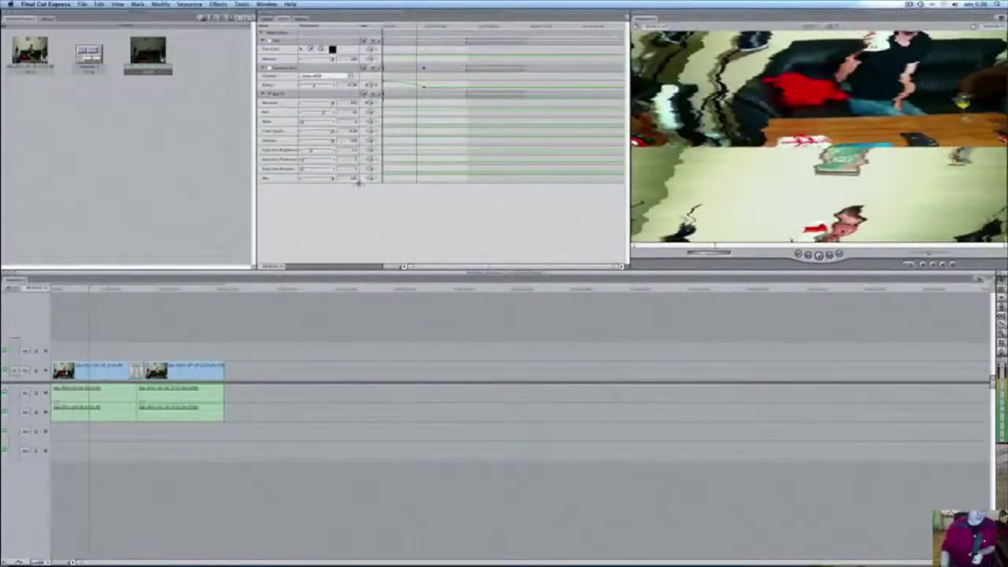
left_click(370, 179)
left_click_drag(330, 180, 289, 182)
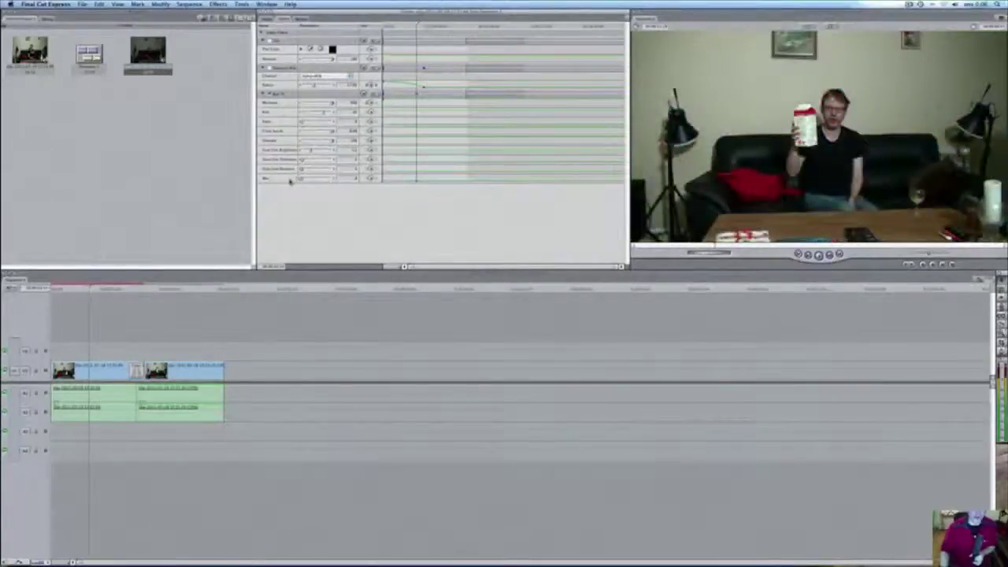
At the start of the first clip, add a Bad TV Mix keyframe and raise the value to its maximum.
left_click(91, 289)
key("space")
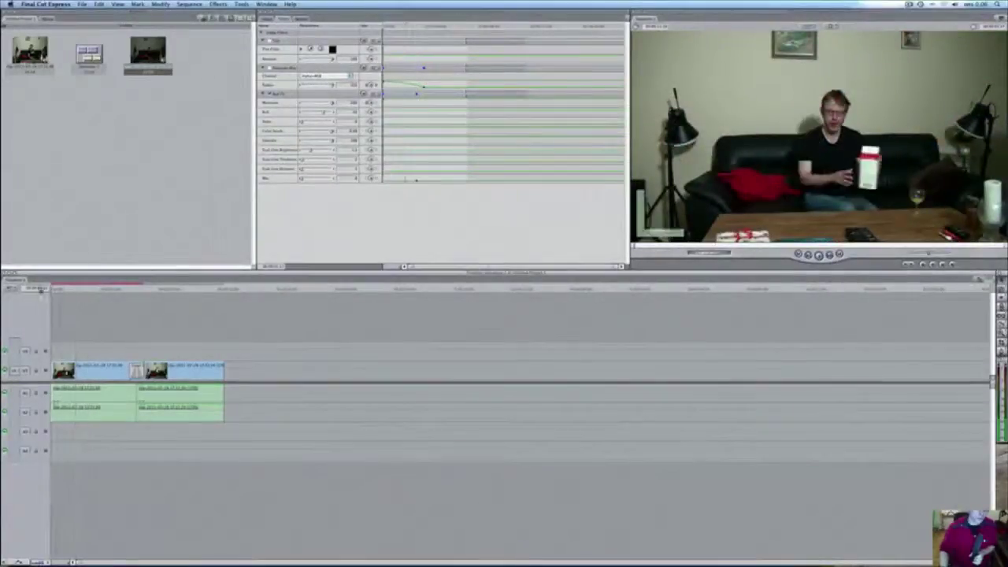
left_click(373, 180)
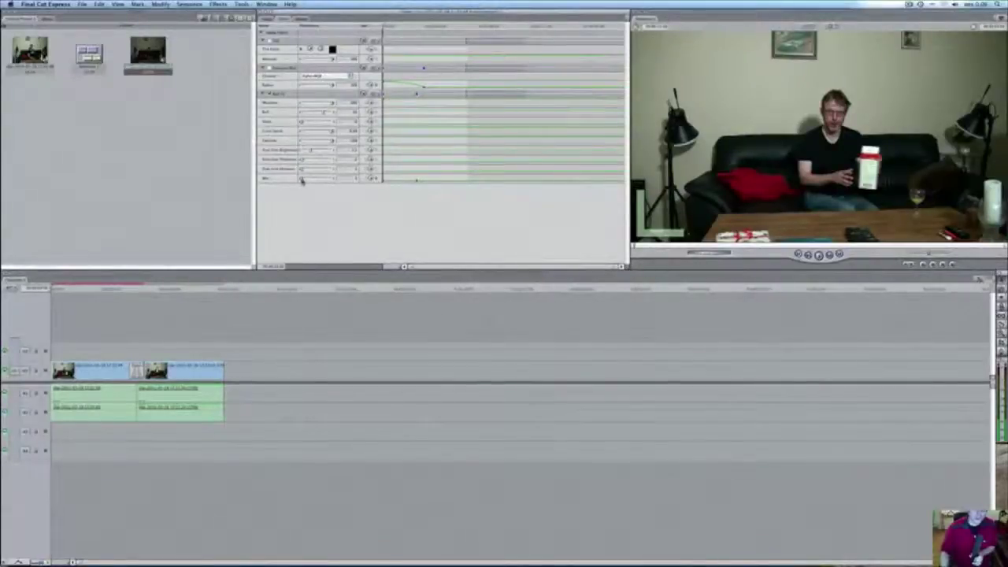
left_click_drag(301, 180, 340, 183)
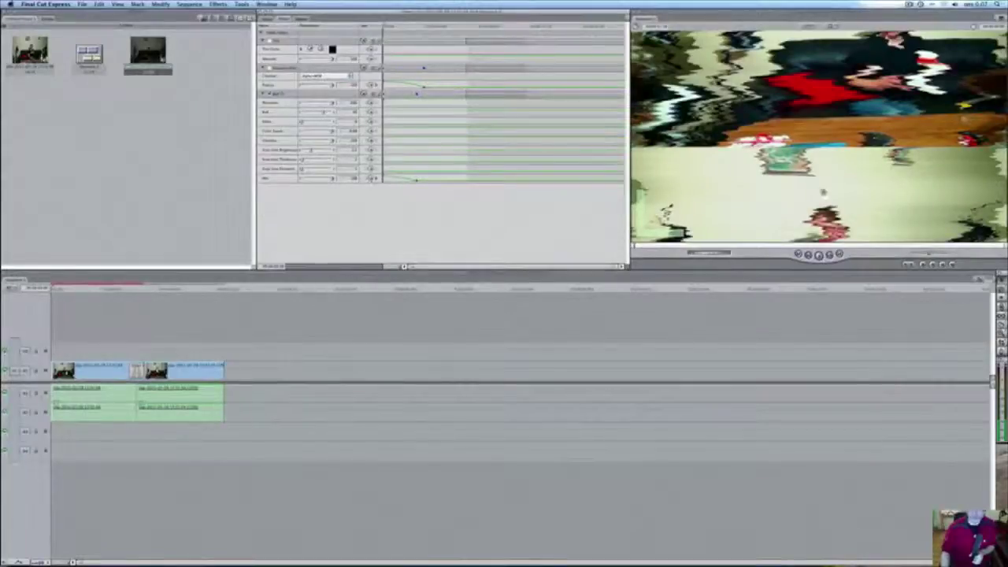
Select every clip in the sequence, render all of its video again with the Bad TV keyframes, and deselect the clips.
left_click(818, 255)
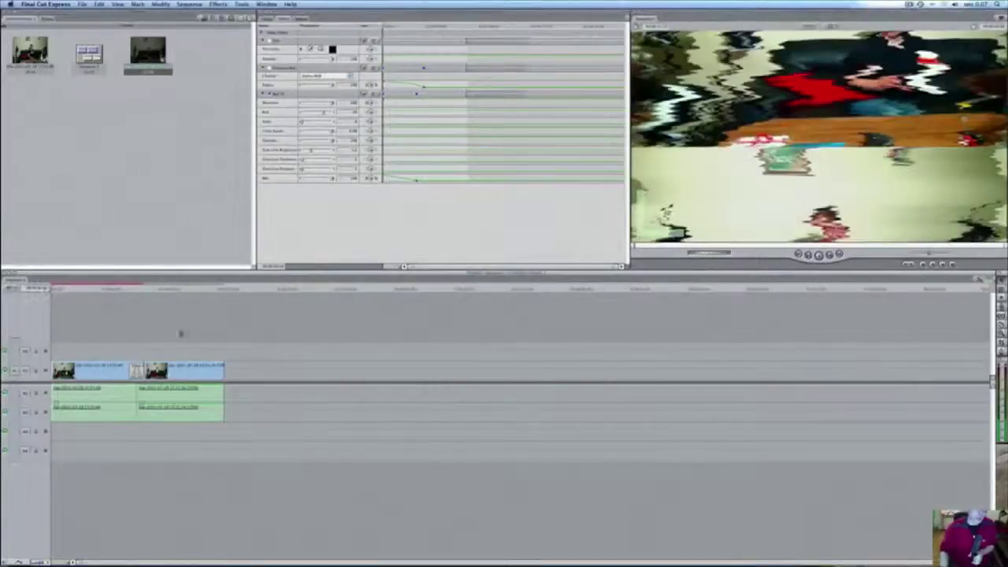
left_click_drag(246, 348, 48, 416)
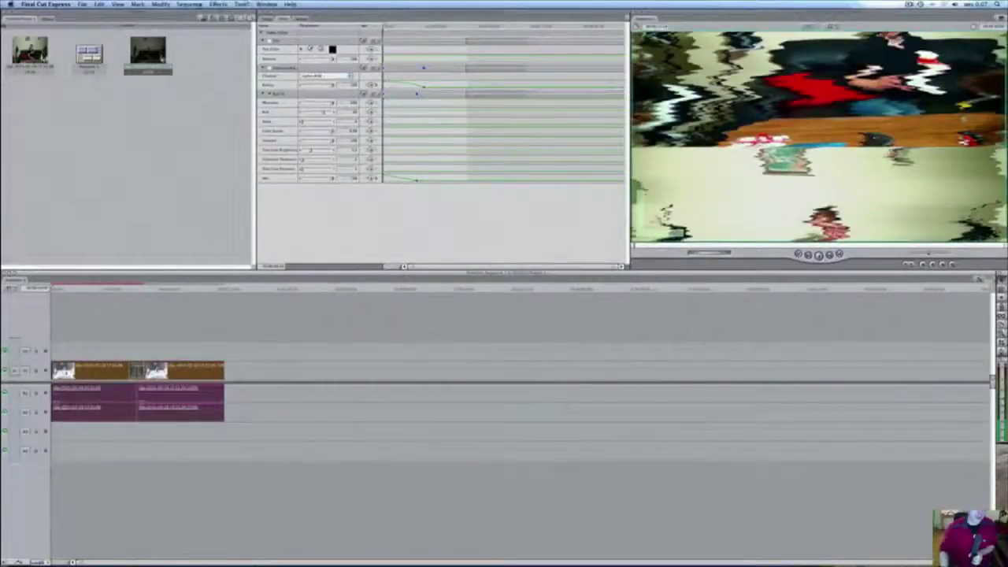
left_click(189, 5)
mouse_move(236, 21)
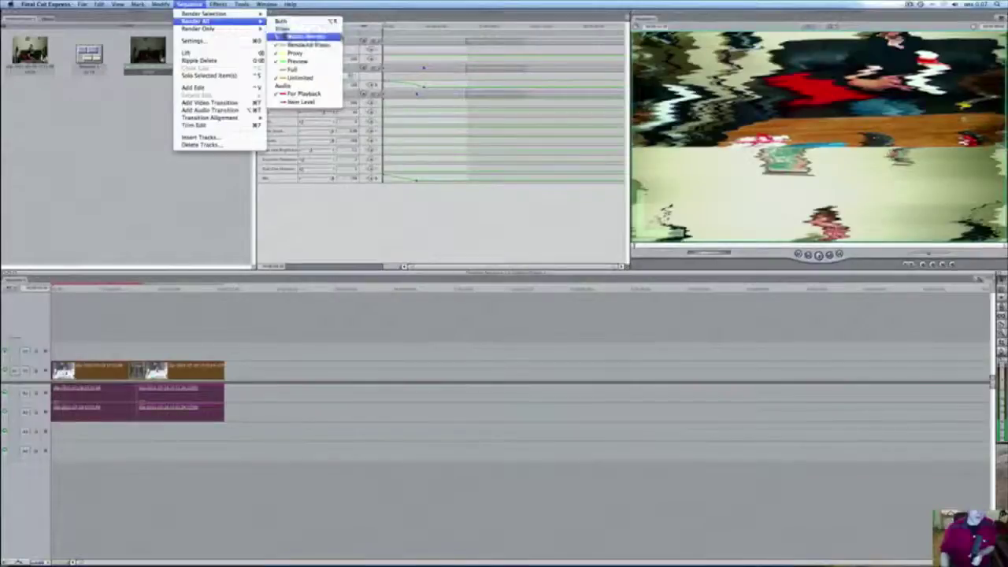
left_click(283, 29)
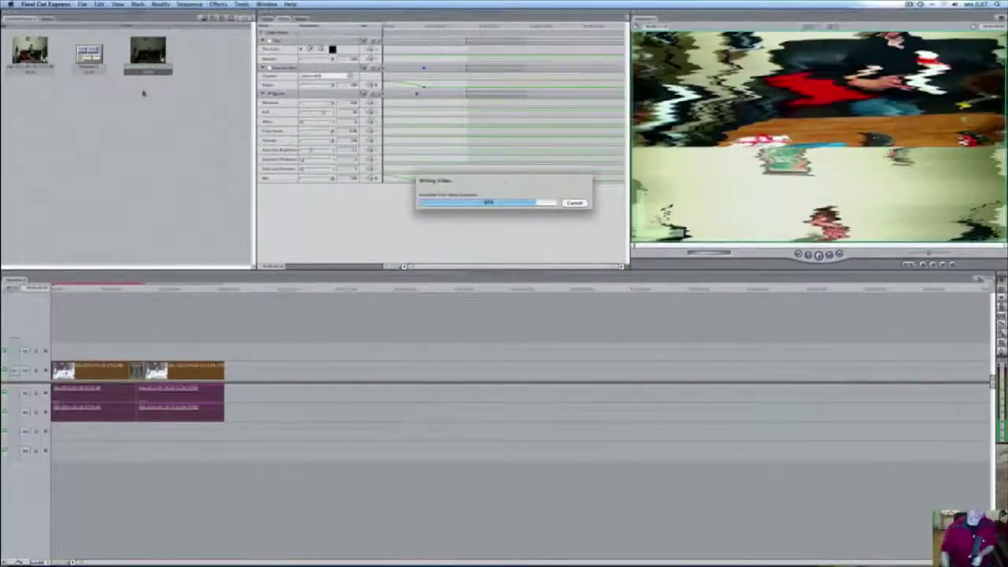
left_click(319, 318)
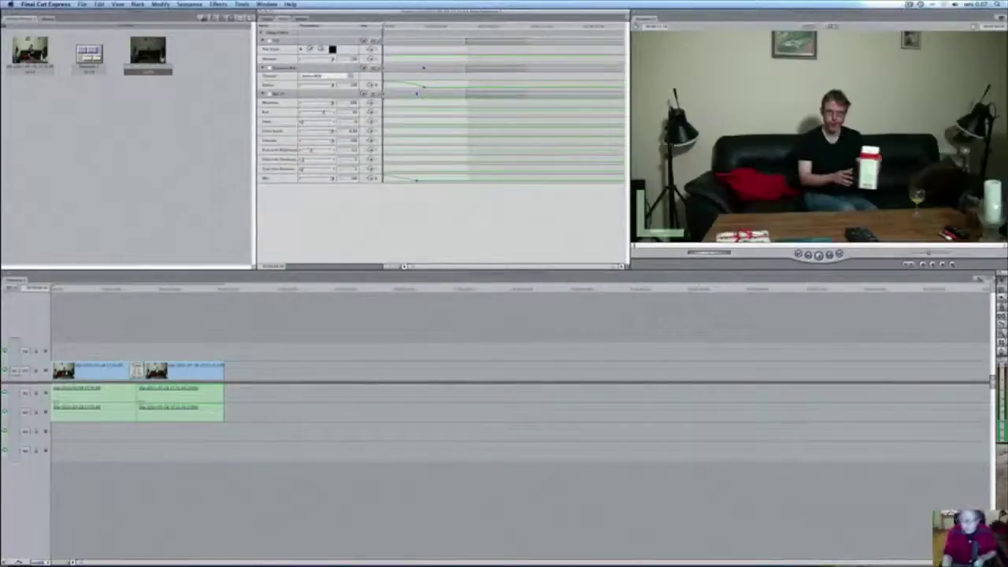
In the first clip's motion settings, crop in the left and right sides and raise Edge Feather to its maximum.
double_click(95, 376)
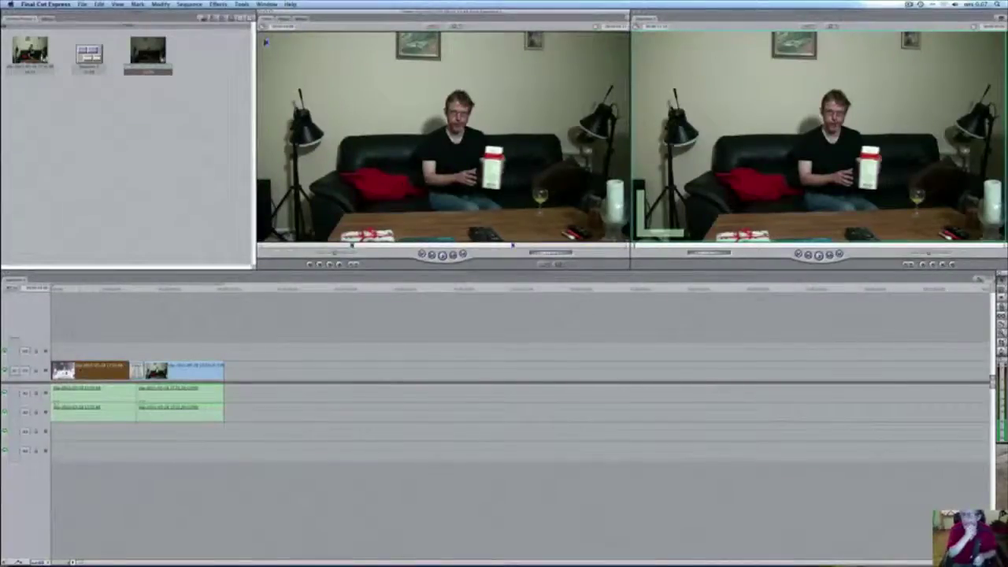
left_click(300, 23)
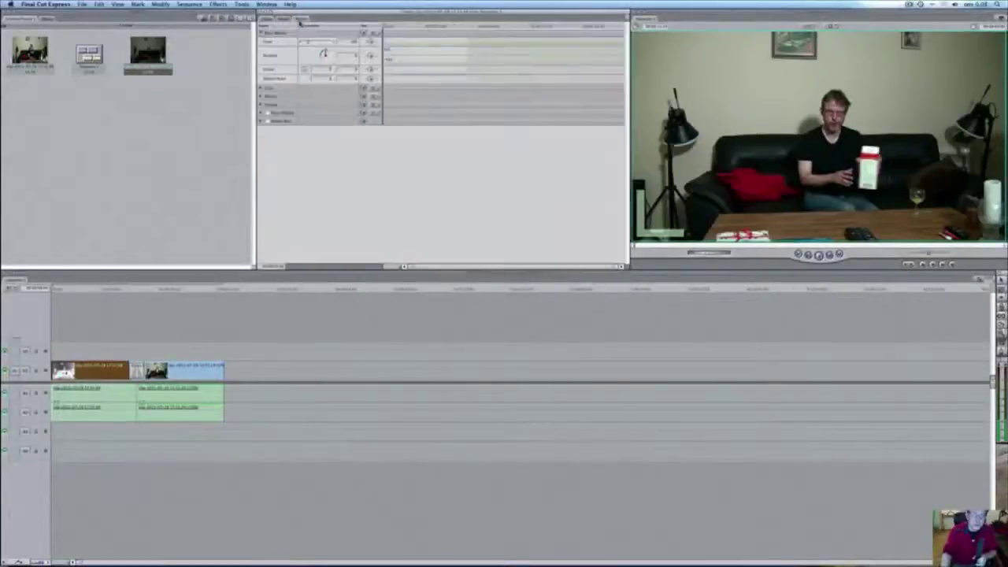
left_click(260, 88)
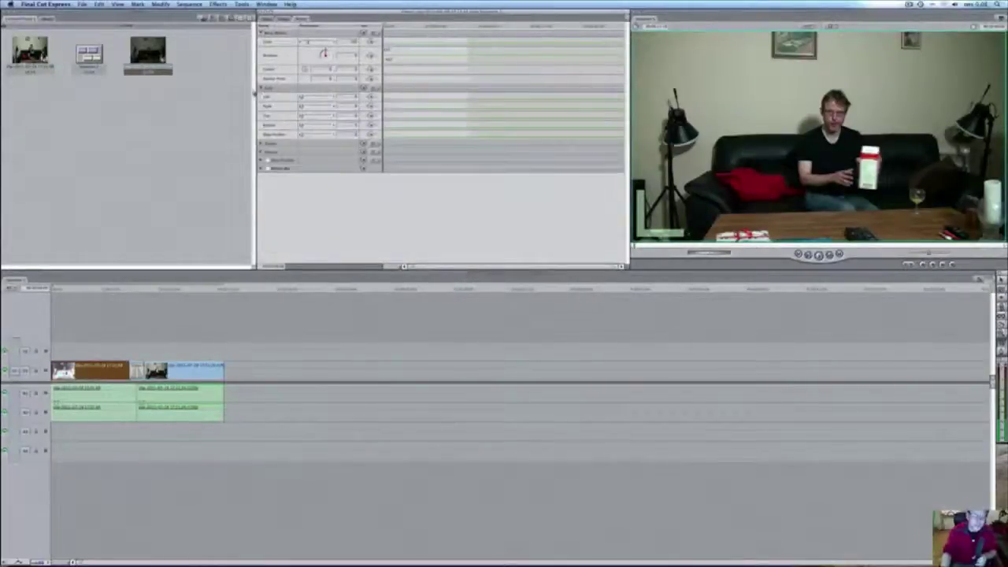
left_click_drag(303, 98, 315, 99)
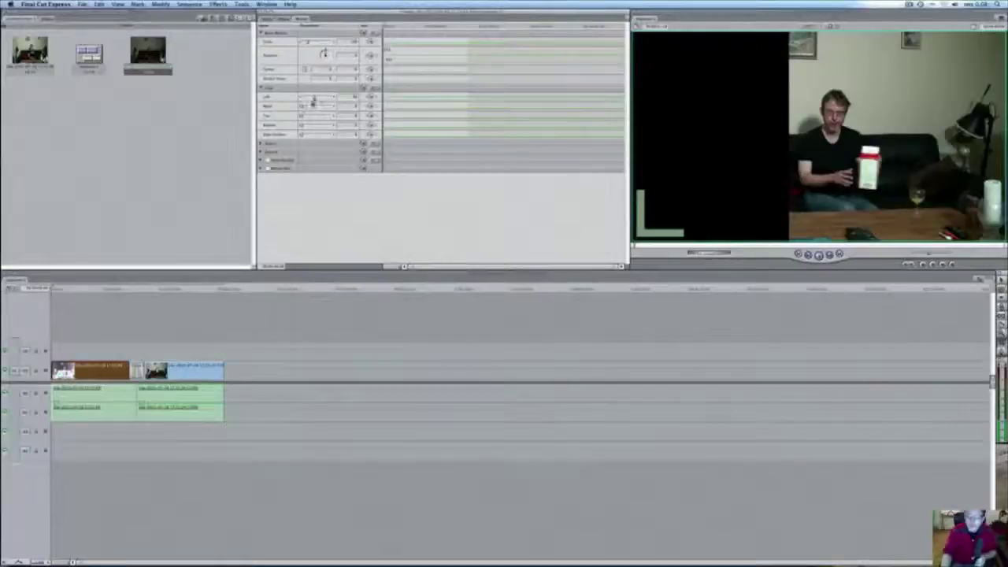
left_click_drag(302, 108, 313, 108)
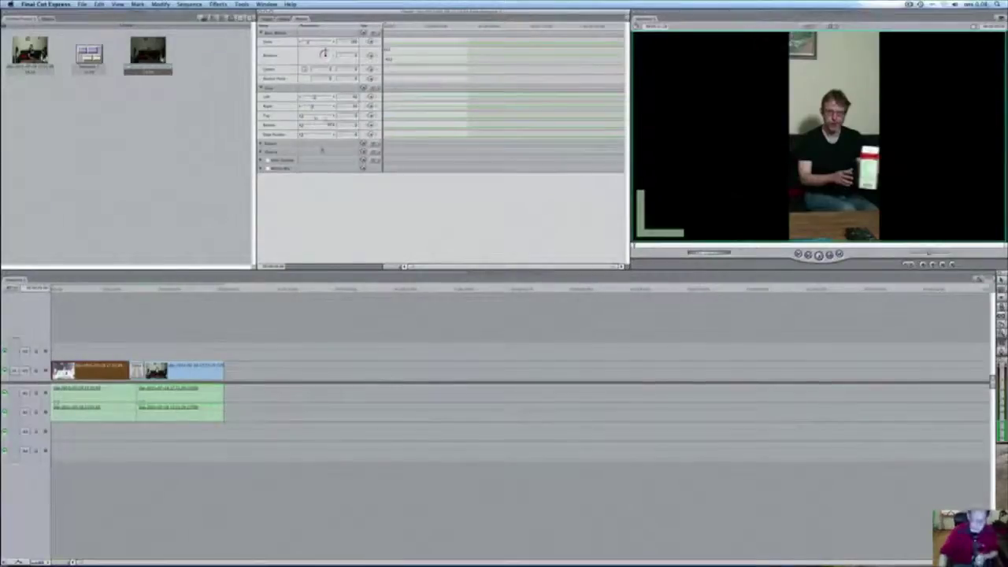
mouse_move(301, 134)
left_mouse_down()
mouse_move(337, 139)
mouse_move(298, 132)
left_mouse_up()
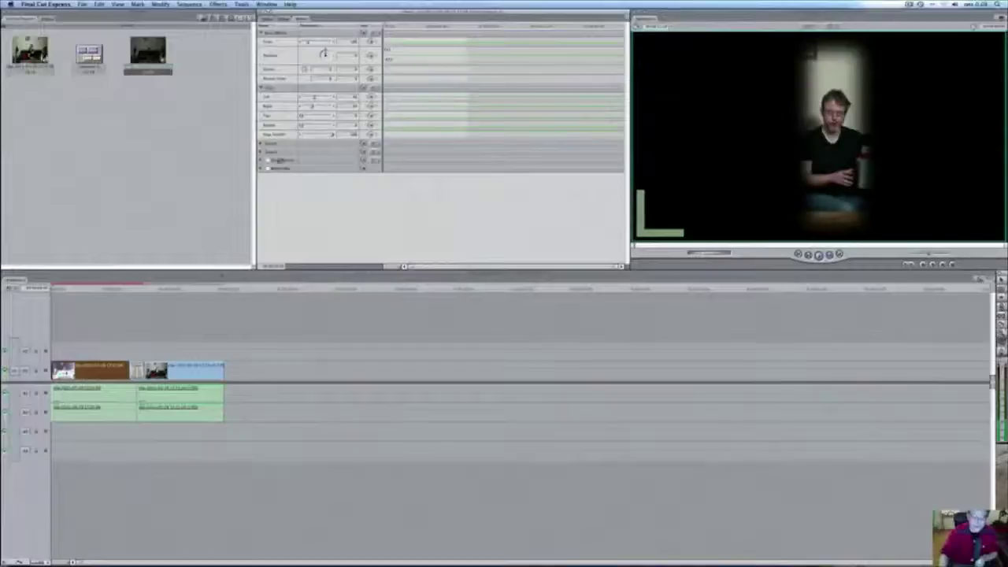
Reset the first clip's left crop, right crop and Edge Feather to 0.
mouse_move(52, 290)
left_mouse_down()
mouse_move(106, 291)
mouse_move(65, 291)
mouse_move(40, 262)
left_mouse_up()
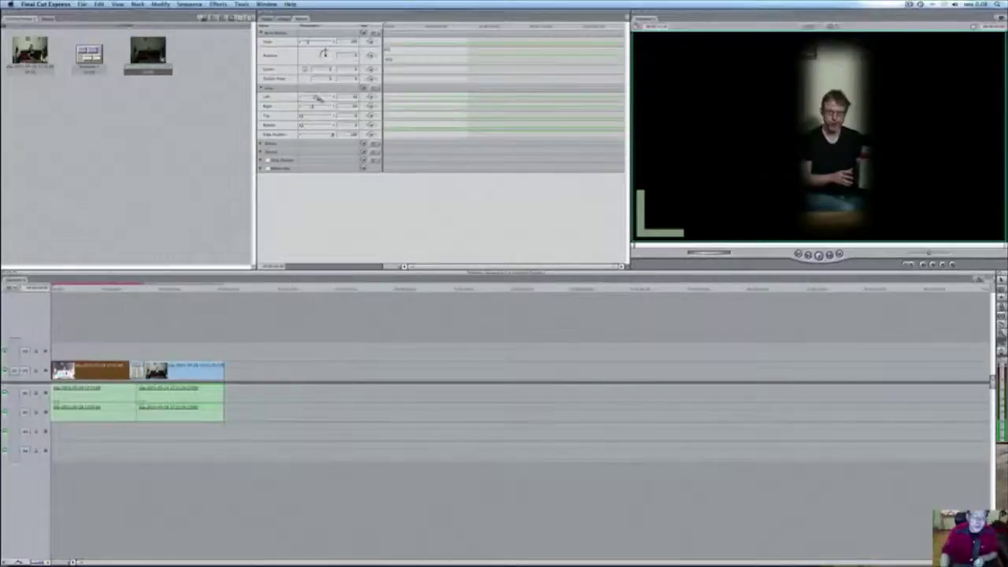
left_click_drag(315, 98, 297, 109)
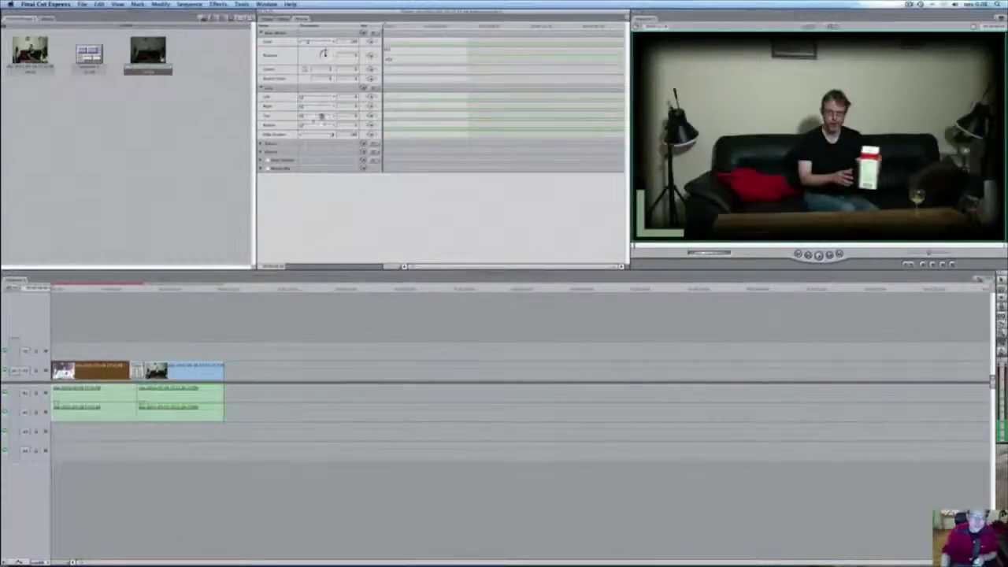
left_click_drag(331, 136, 280, 136)
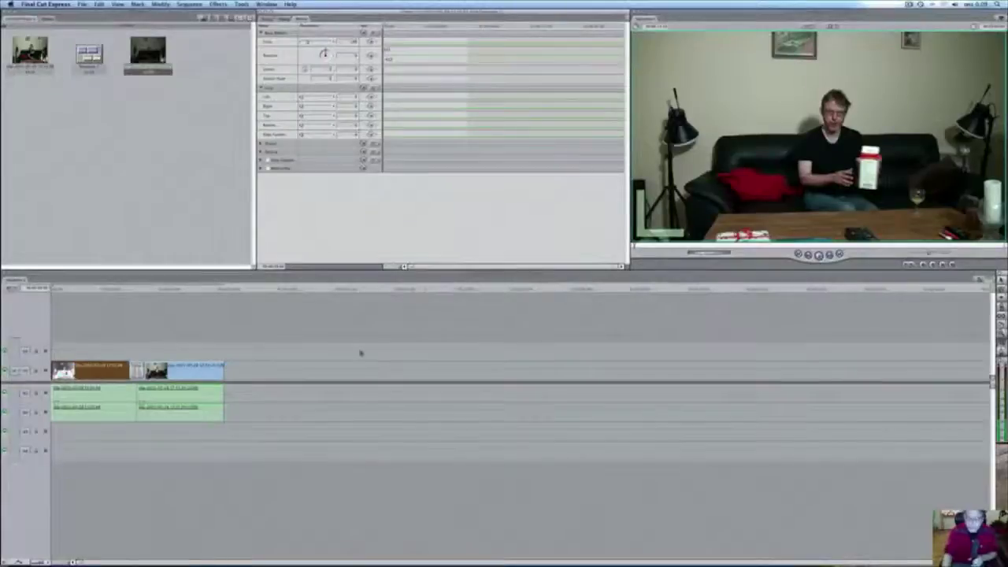
Open the first clip's audio waveform, select the second clip's audio, and examine the quiet and loud parts of the waveform.
double_click(101, 408)
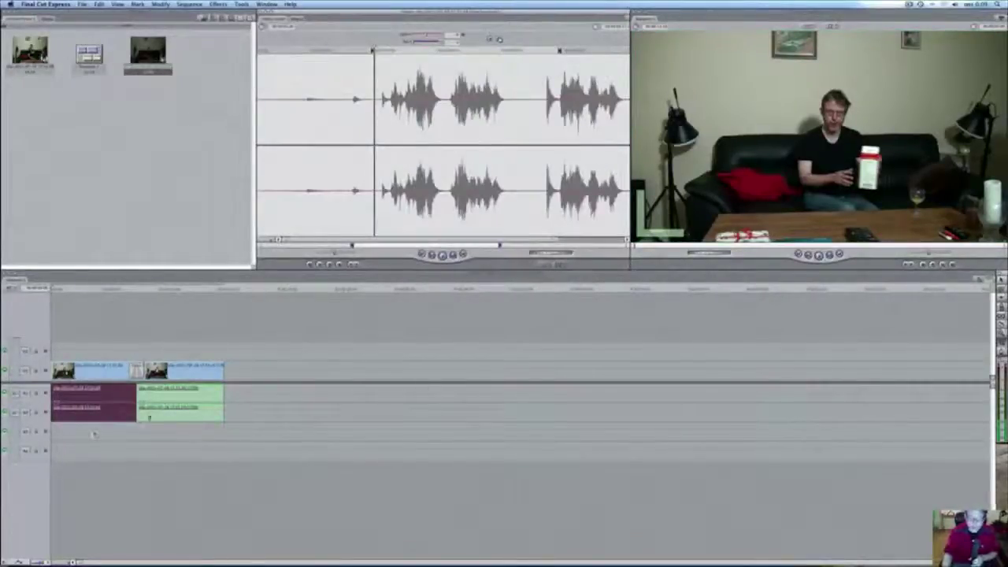
left_click(160, 409)
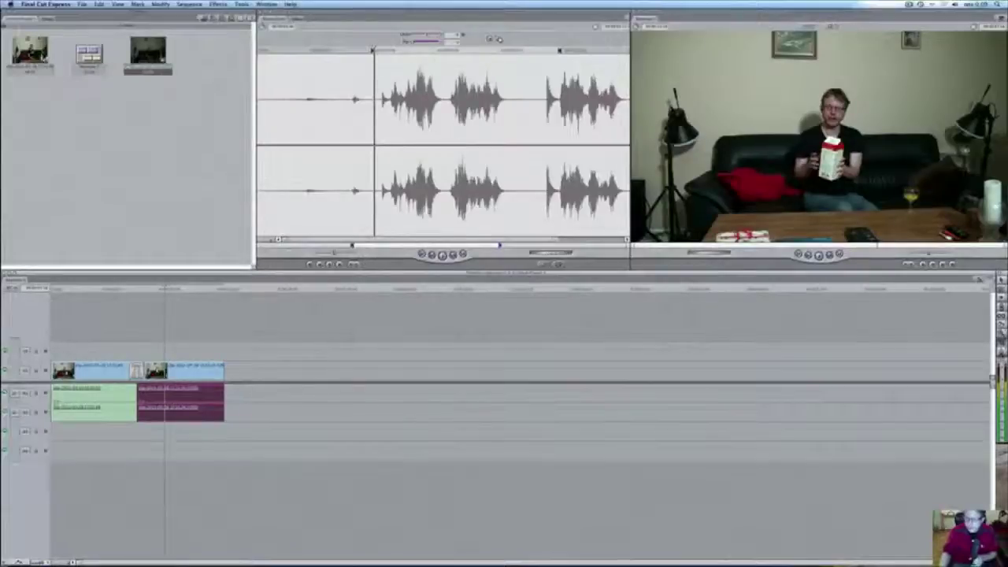
left_click(271, 103)
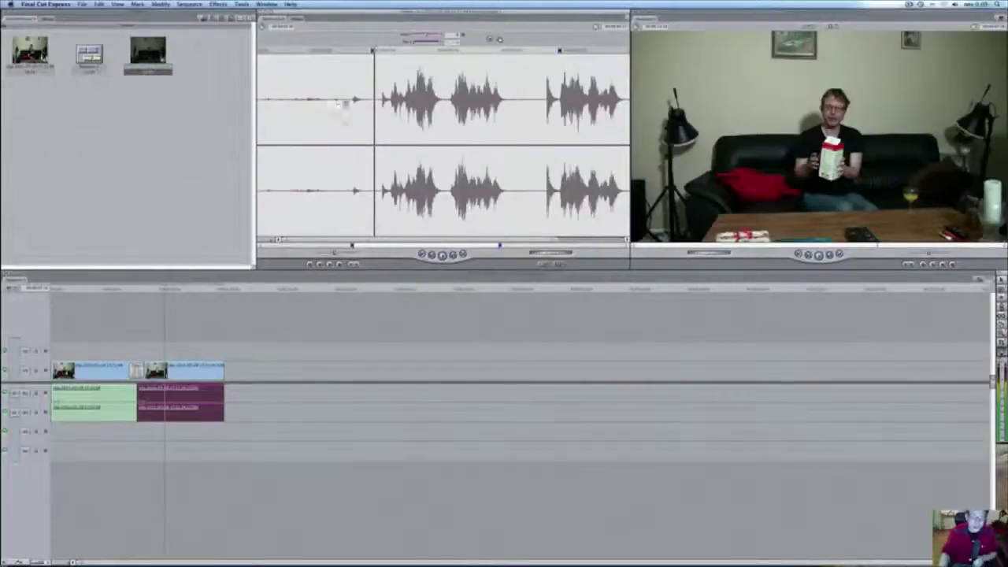
left_click(425, 103)
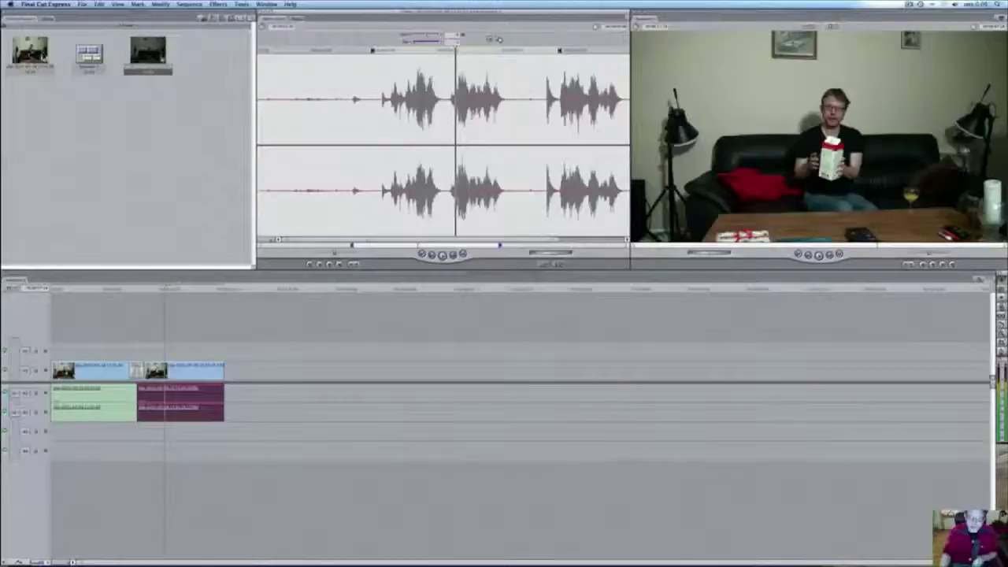
Play the sequence from the cut between the two clips to the end to check the second clip's sound.
left_click_drag(165, 290, 137, 290)
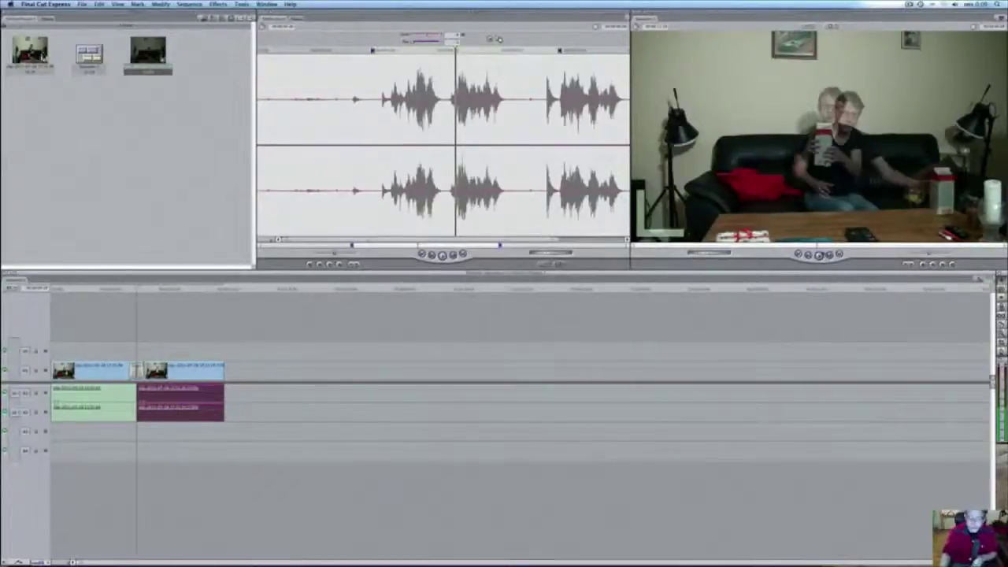
left_click(819, 255)
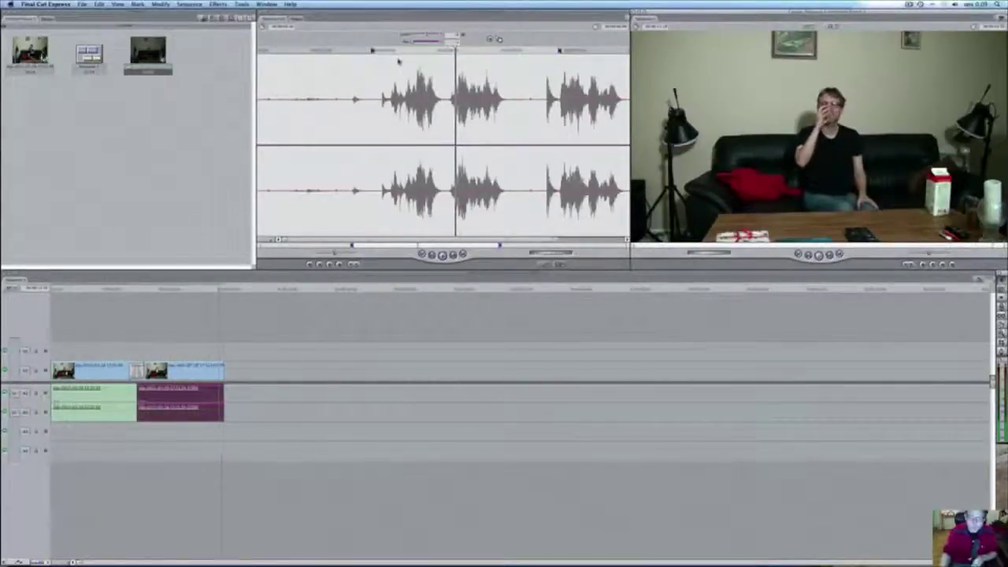
left_click_drag(225, 291, 150, 292)
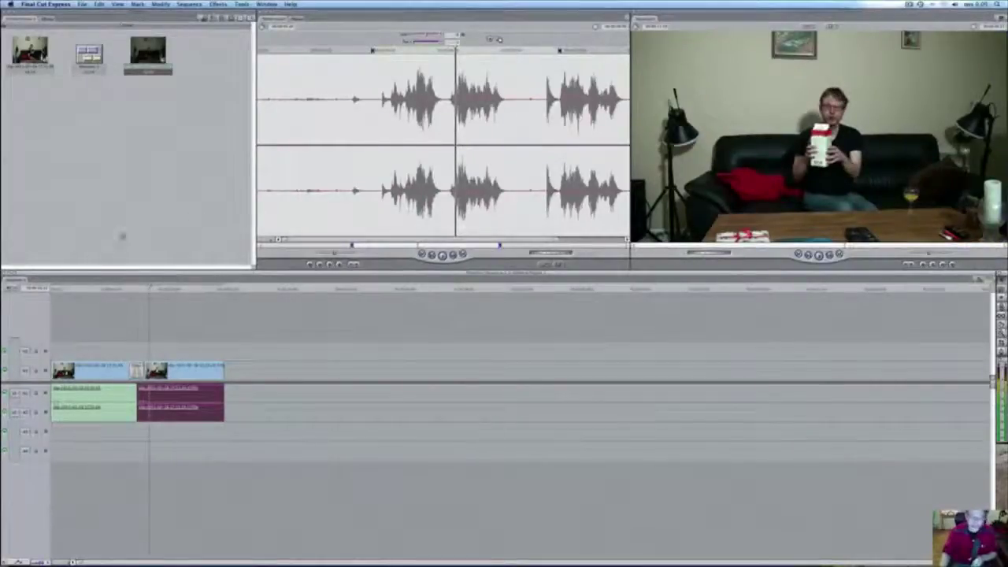
Widen the audio waveform view temporarily and restore its original width.
left_click_drag(629, 140, 723, 141)
left_click_drag(626, 106, 662, 154)
left_click_drag(721, 124, 632, 129)
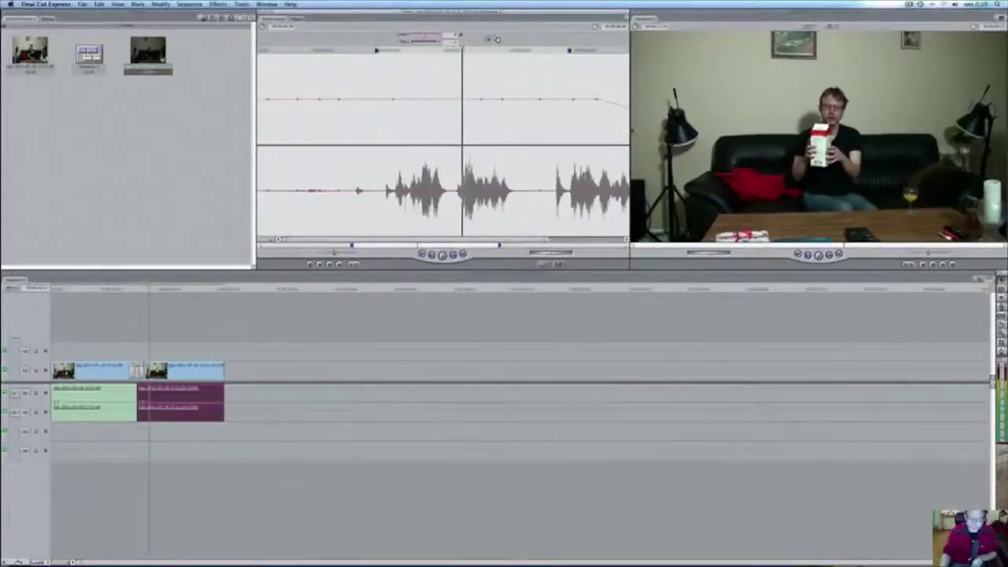
Replay the second clip from the cut and return the playhead to just after the transition.
left_click_drag(152, 289, 136, 289)
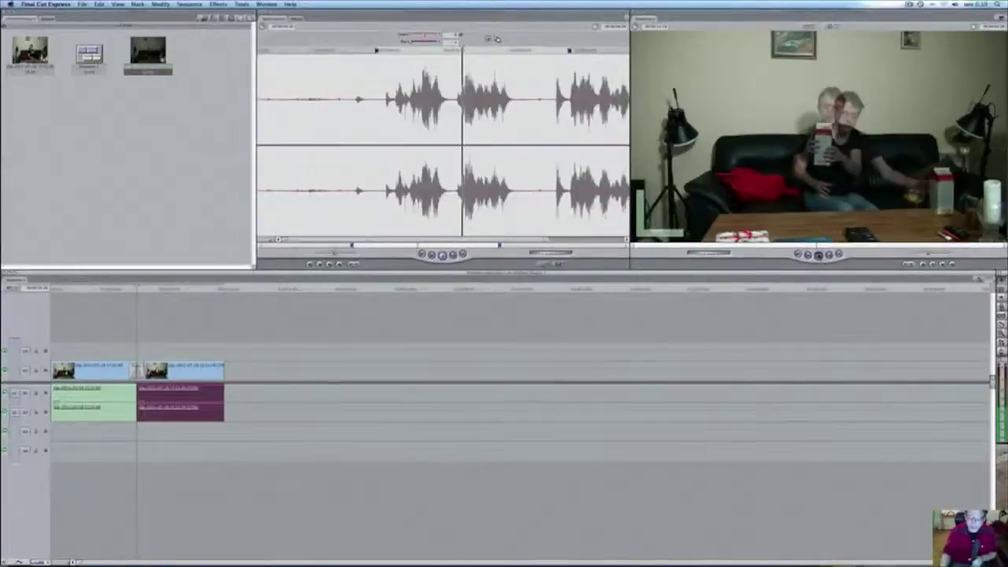
key("l")
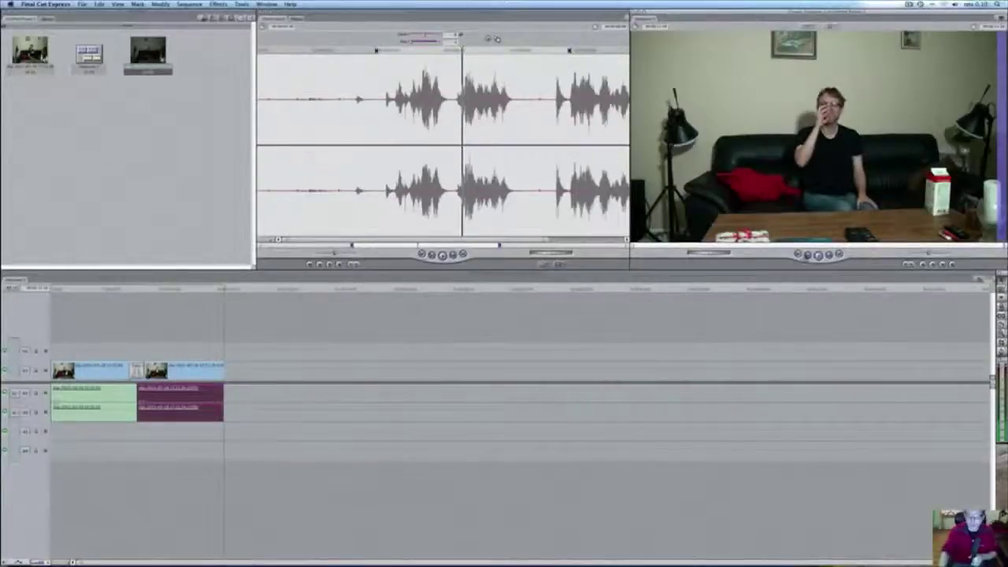
left_click_drag(223, 292, 148, 296)
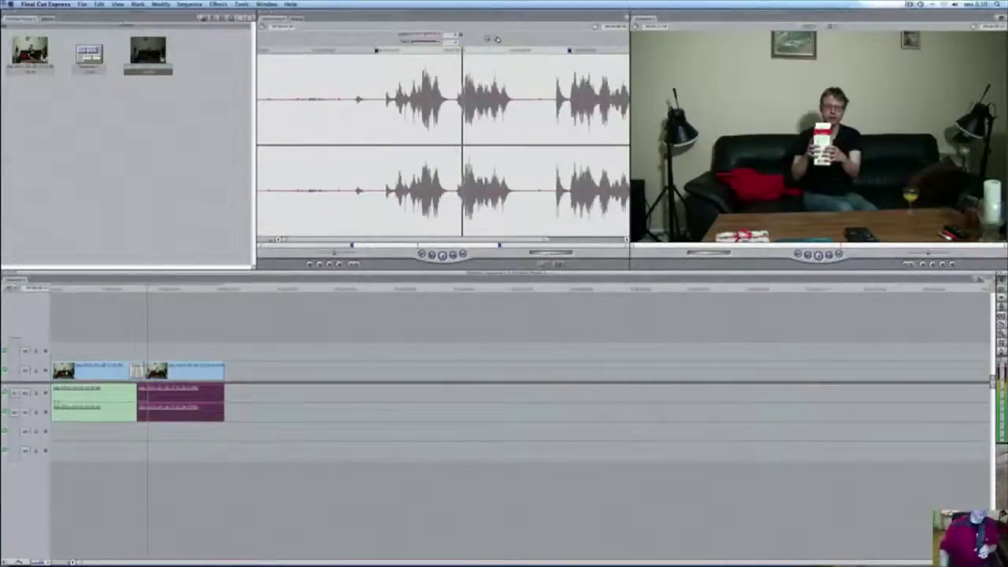
Import the music file "metal .wav" from the "egen musik" folder into the project.
left_click(83, 4)
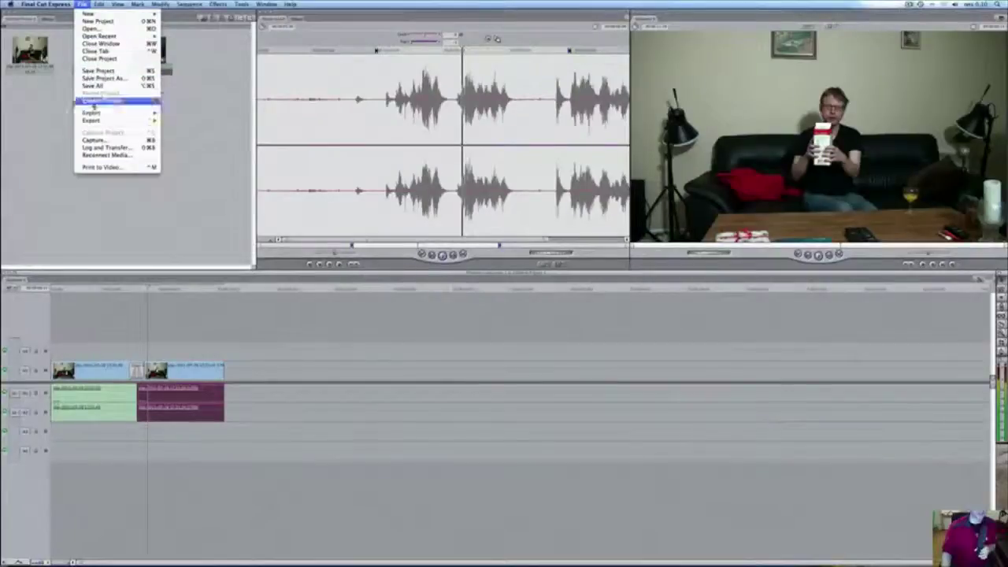
mouse_move(122, 115)
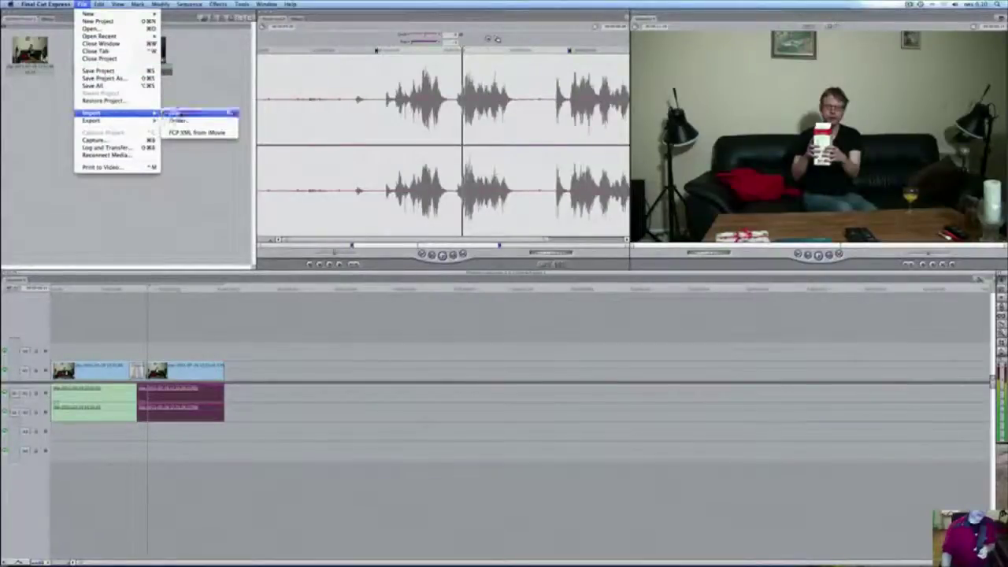
left_click(185, 115)
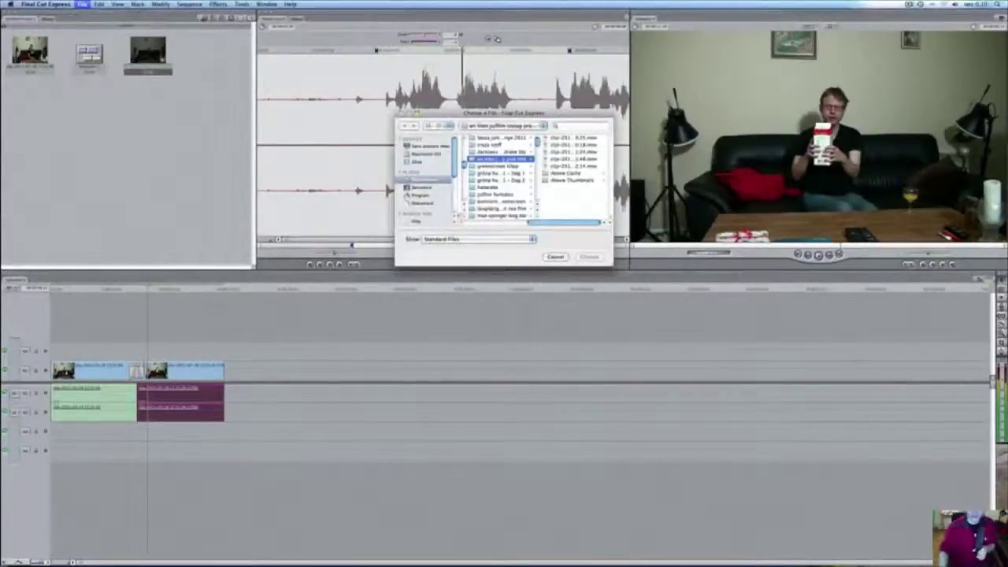
left_click(419, 181)
left_click_drag(528, 142, 542, 166)
left_click(472, 178)
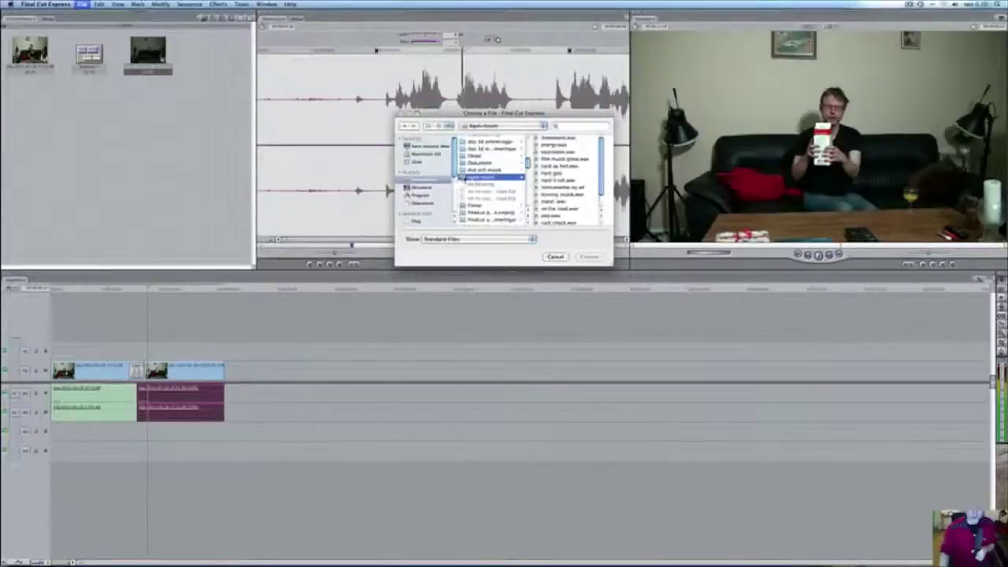
left_click(559, 195)
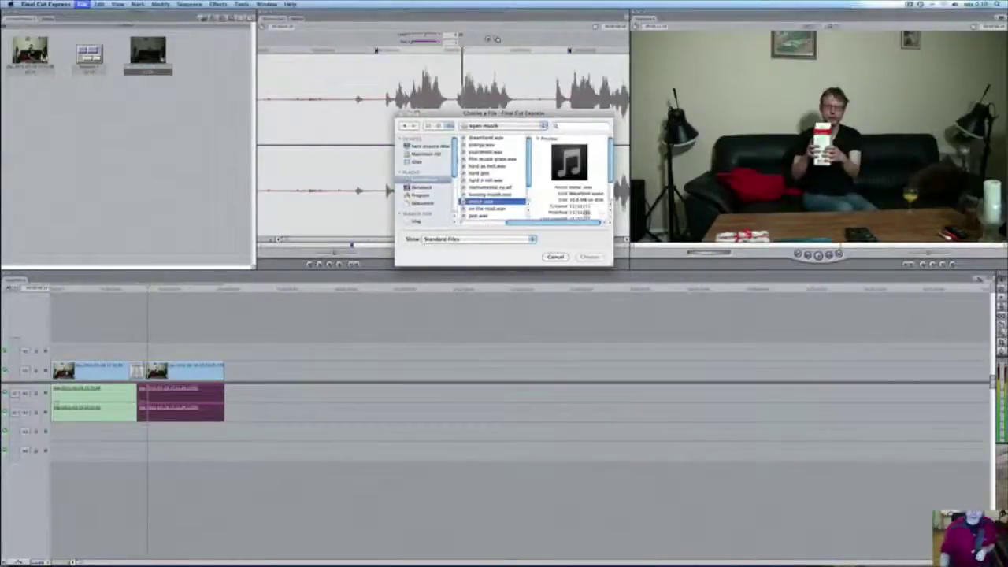
left_click(589, 257)
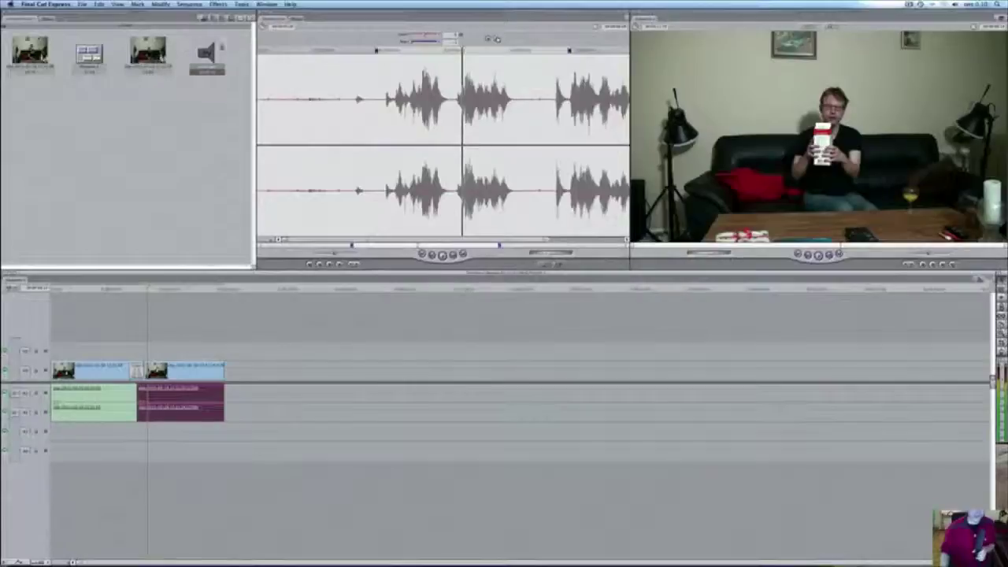
Add the imported music to new audio tracks below the clips' audio and align it with the start of the sequence.
left_click_drag(207, 56, 249, 458)
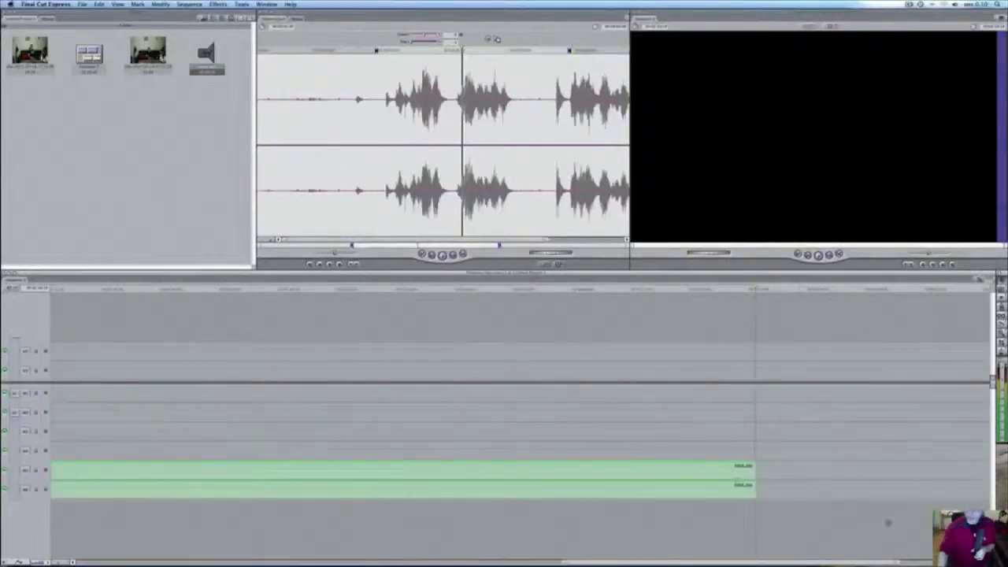
left_click_drag(897, 562, 912, 563)
left_click_drag(398, 561, 260, 561)
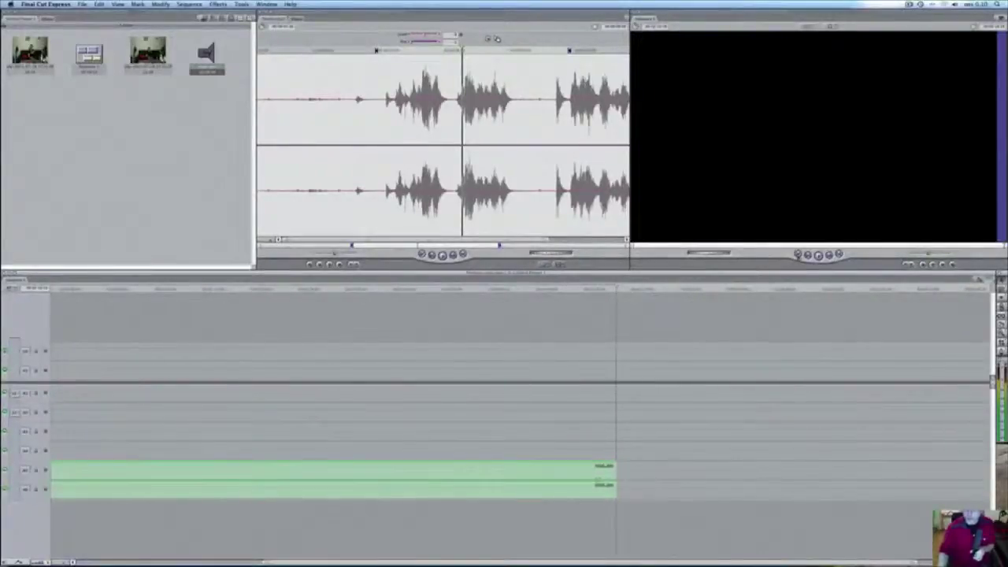
left_click(799, 252)
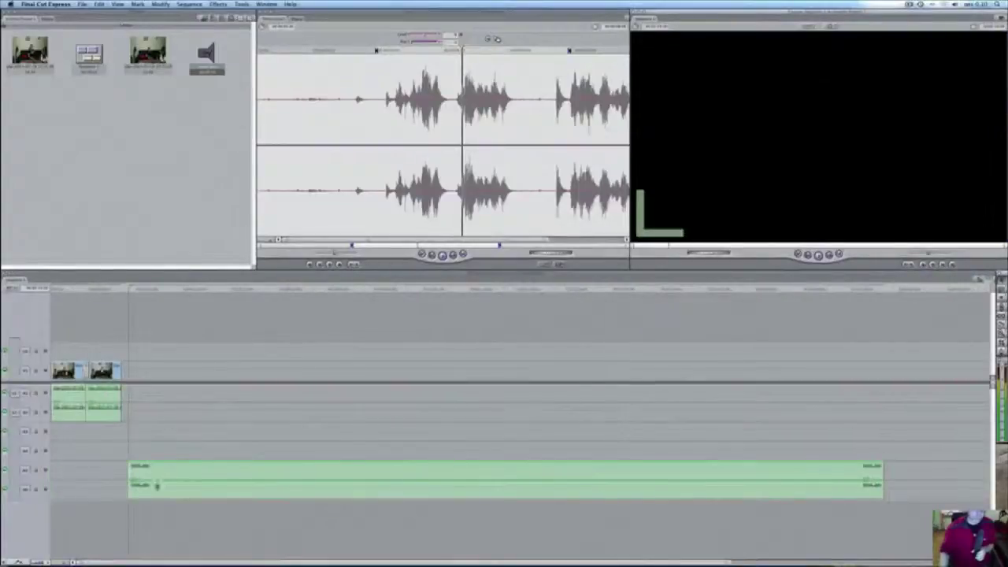
left_click_drag(157, 486, 70, 527)
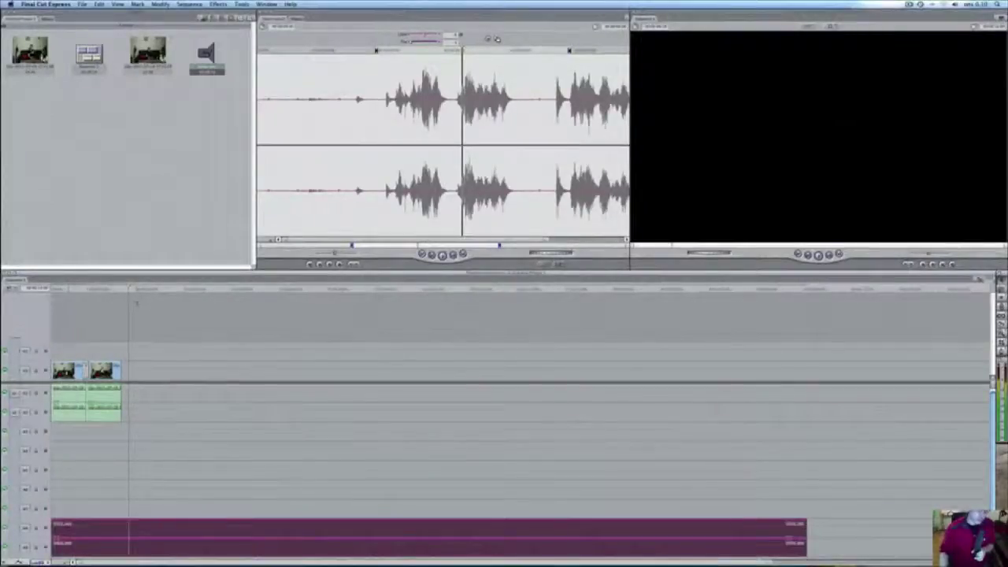
Play the sequence from the beginning with the music and split the music clip at the point where playback stops.
left_click_drag(130, 290, 20, 290)
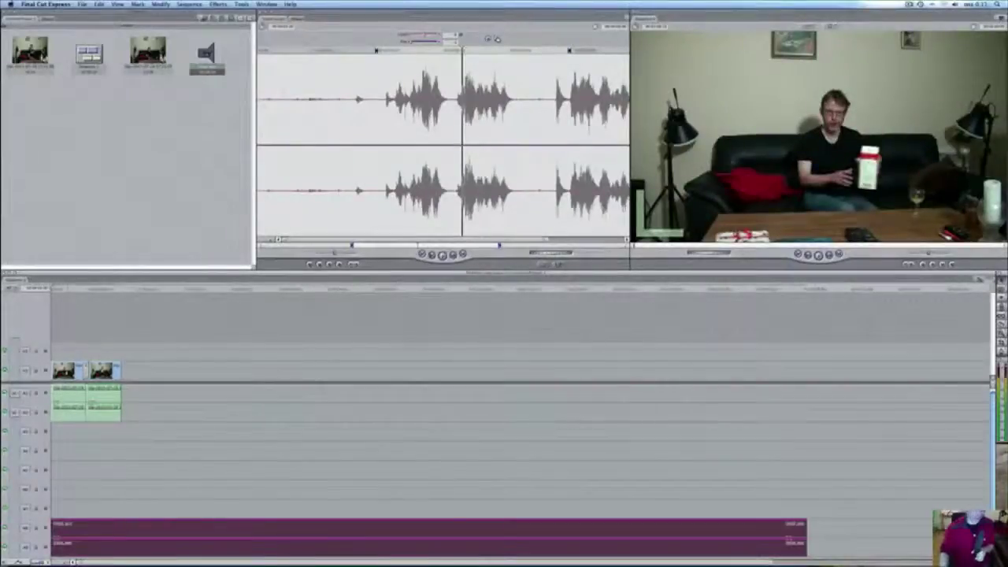
left_click(819, 255)
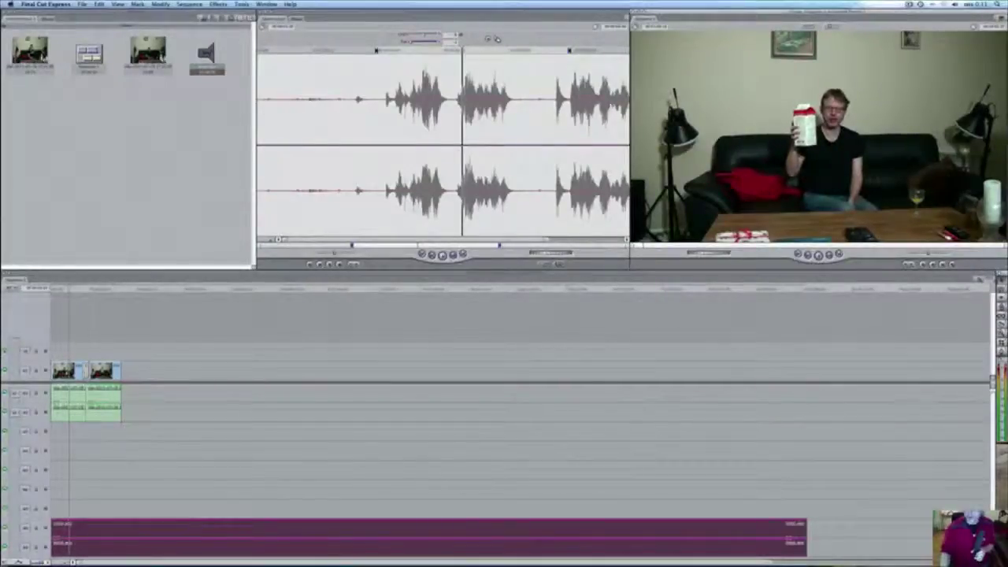
left_click(1001, 325)
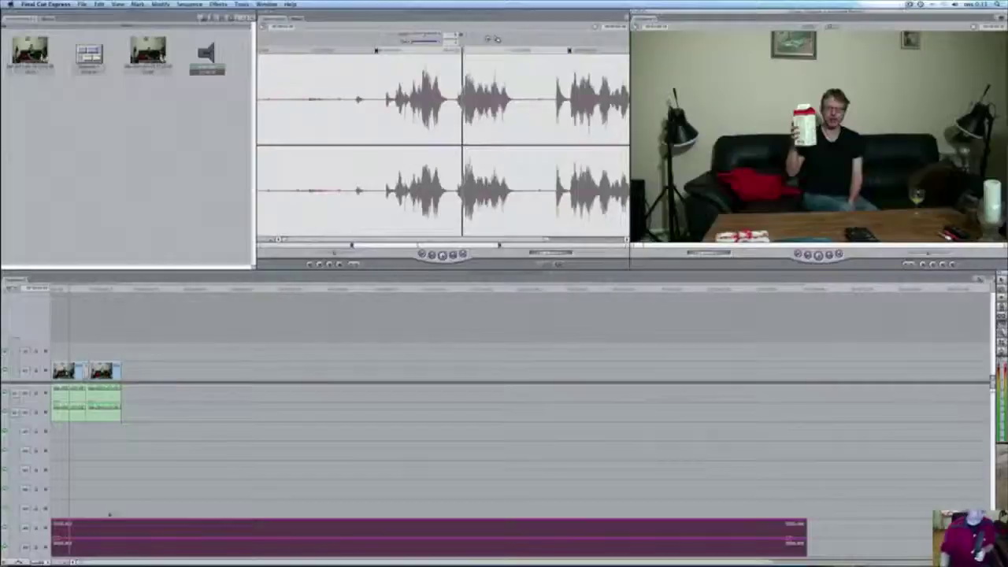
left_click(68, 533)
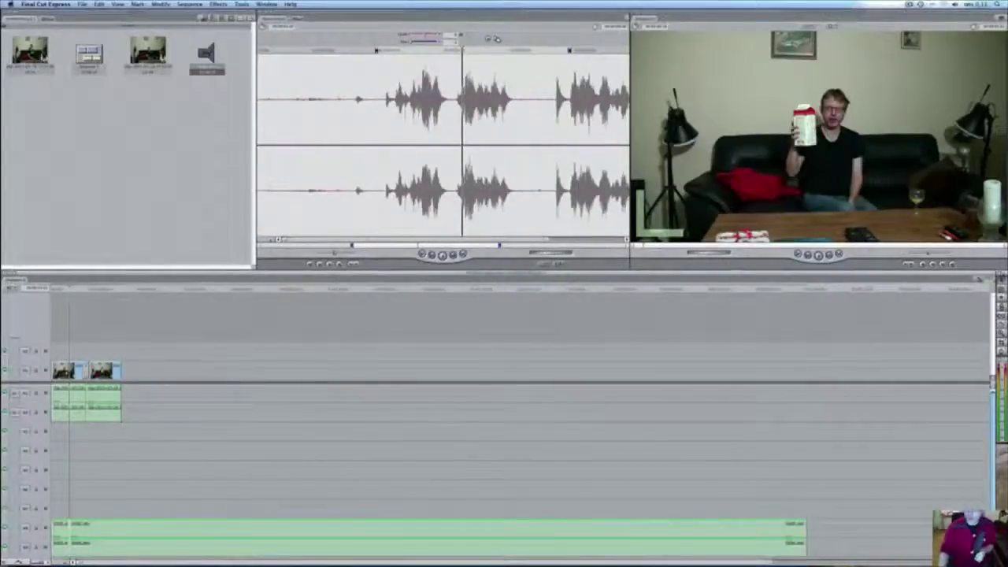
Cut out the short opening piece of the music and move the remaining music to the start of the sequence.
left_click(58, 535)
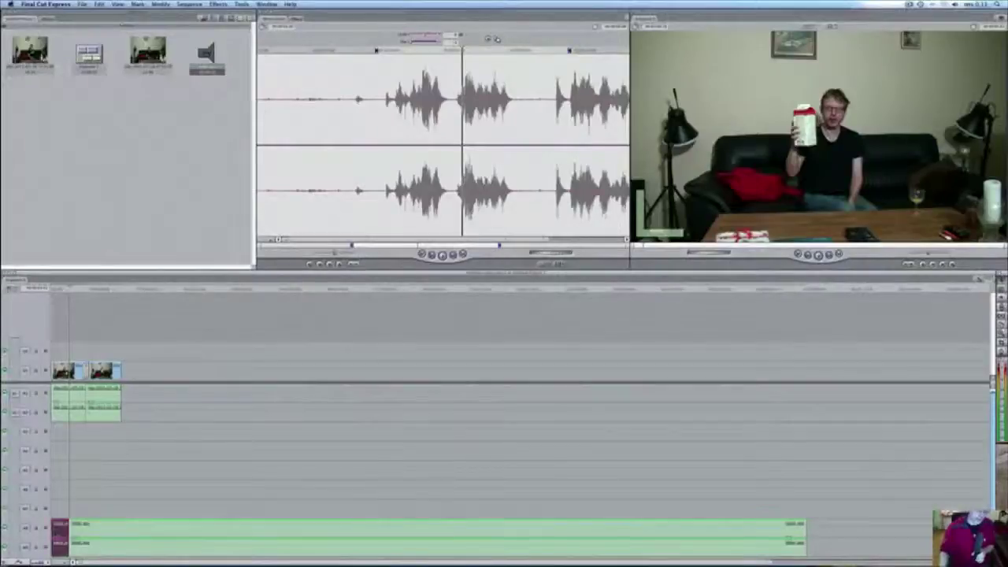
left_click(99, 4)
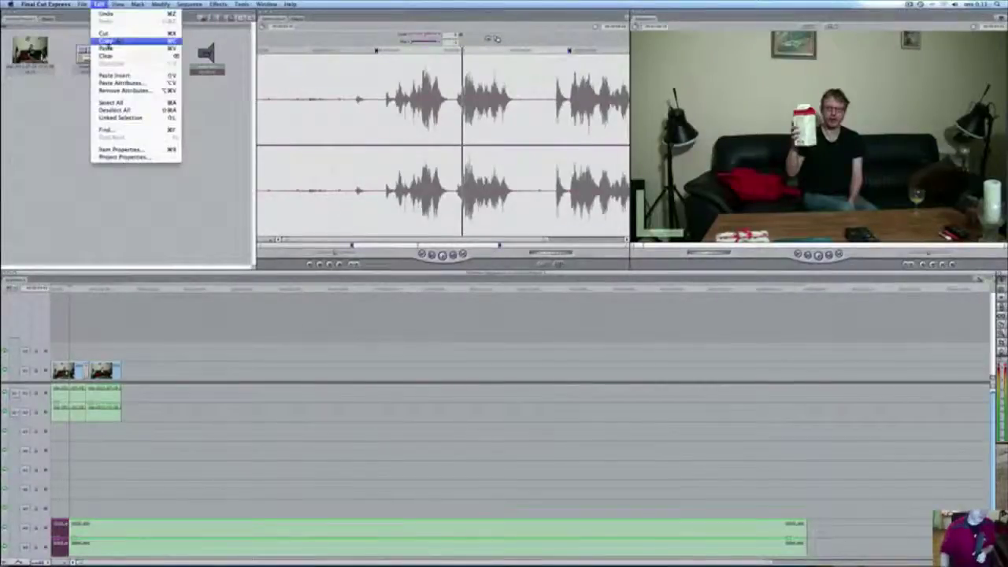
left_click(105, 33)
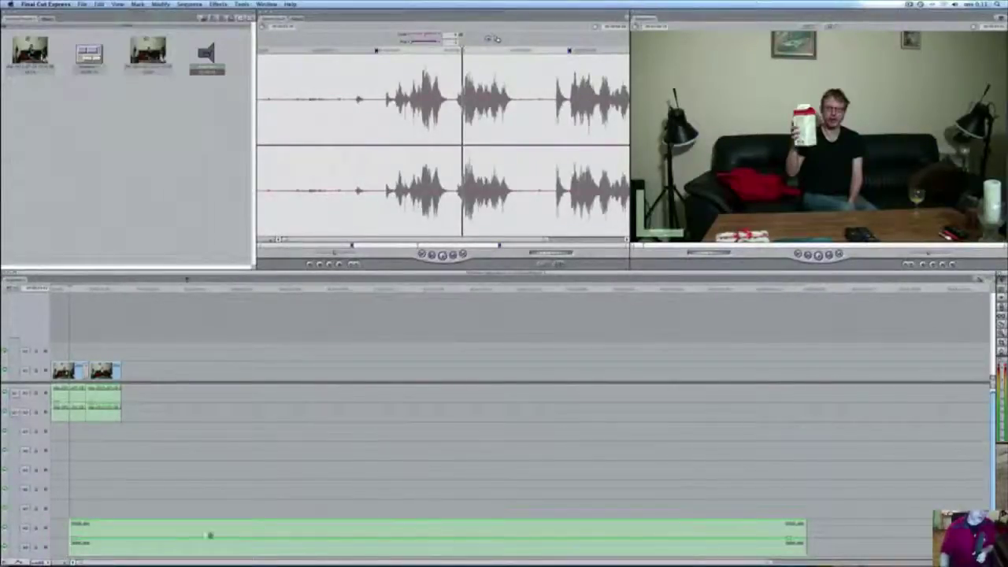
left_click_drag(110, 535, 108, 492)
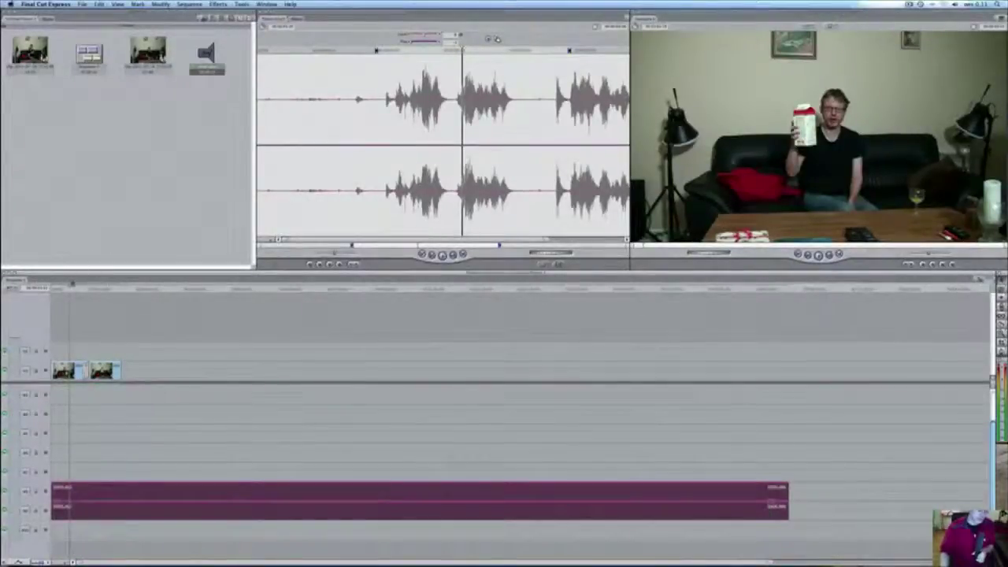
Replay the opening of the sequence with the trimmed music and return the playhead to the start.
left_click_drag(71, 291, 42, 286)
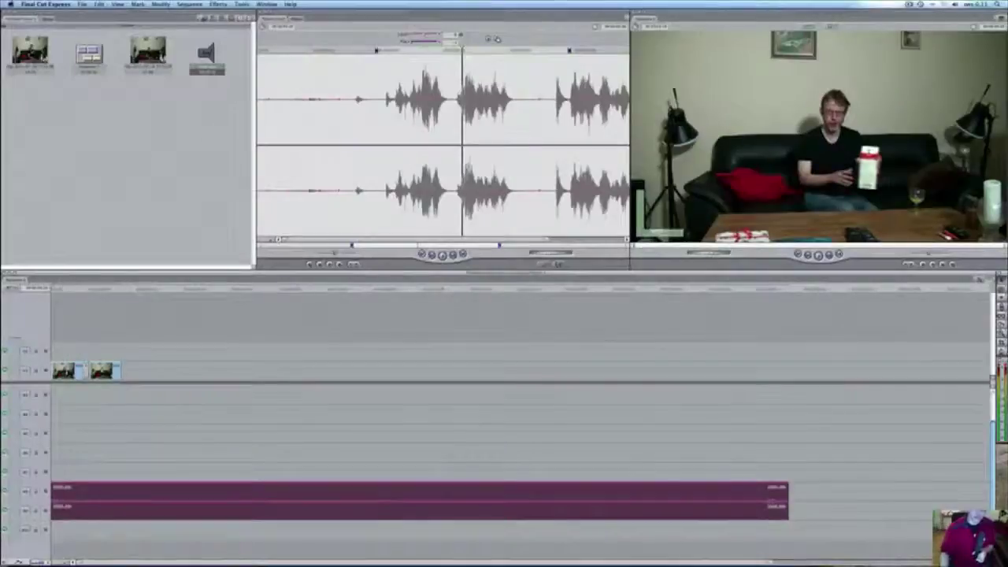
left_click(818, 254)
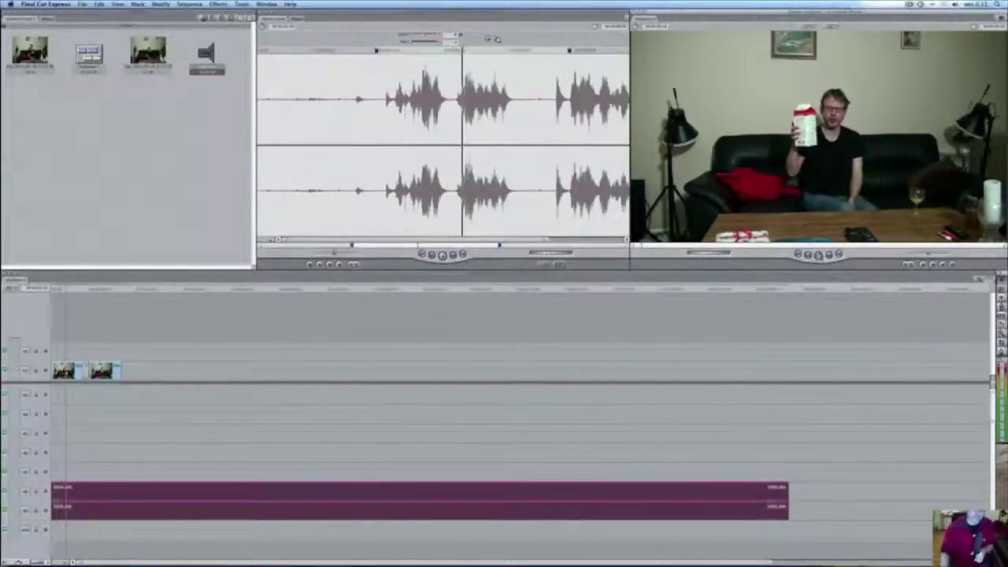
left_click(67, 290)
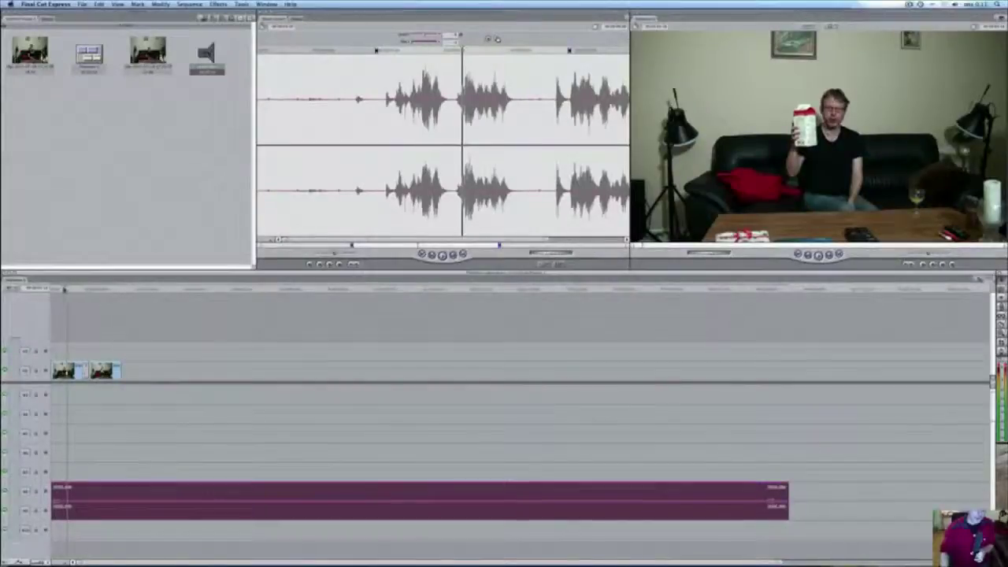
left_click(52, 290)
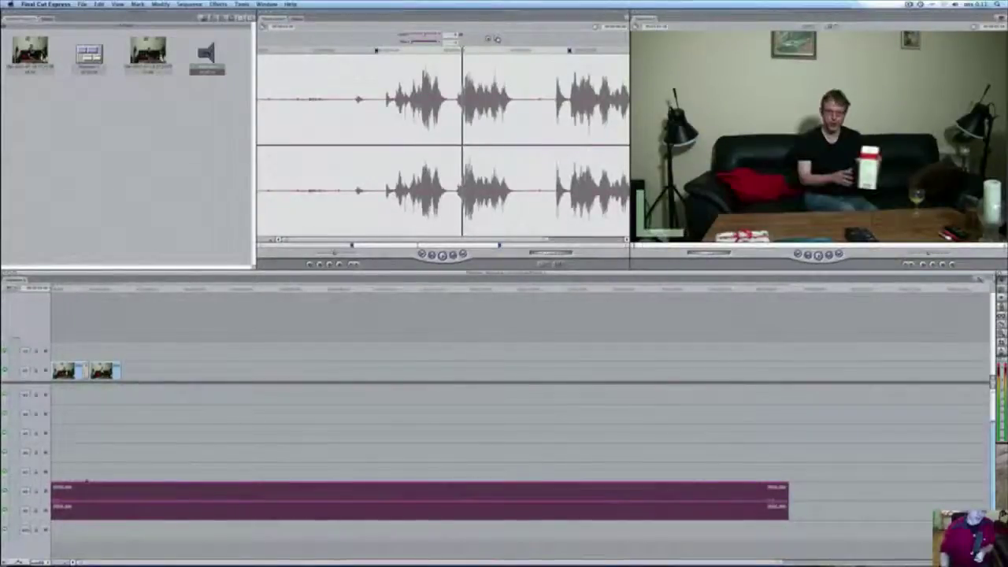
Open the music clip in the viewer and lower its audio level.
double_click(102, 505)
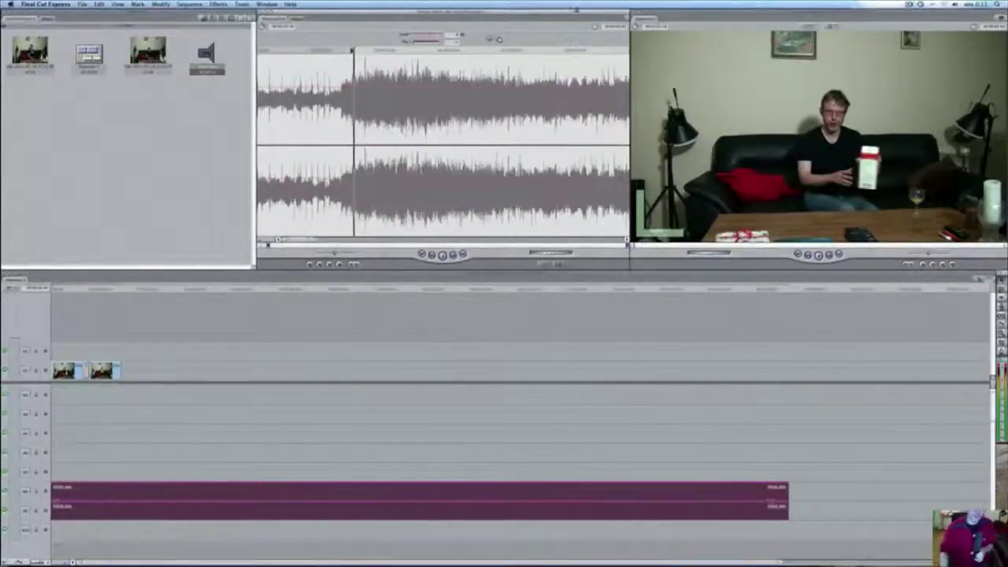
left_click_drag(435, 39, 428, 37)
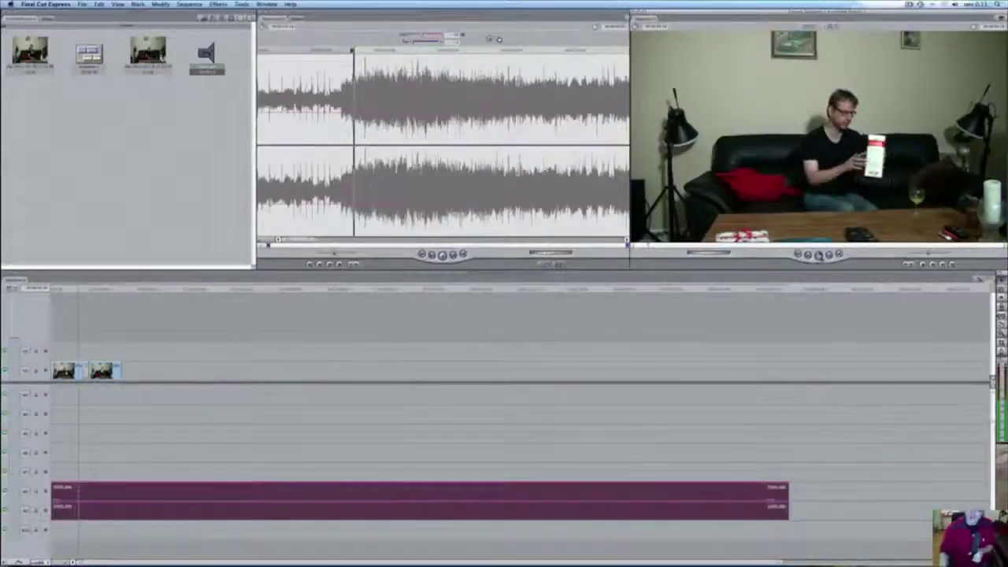
Cut the music and both remaining clips with their audio out of the sequence, emptying the timeline.
left_click(100, 510)
left_click(99, 5)
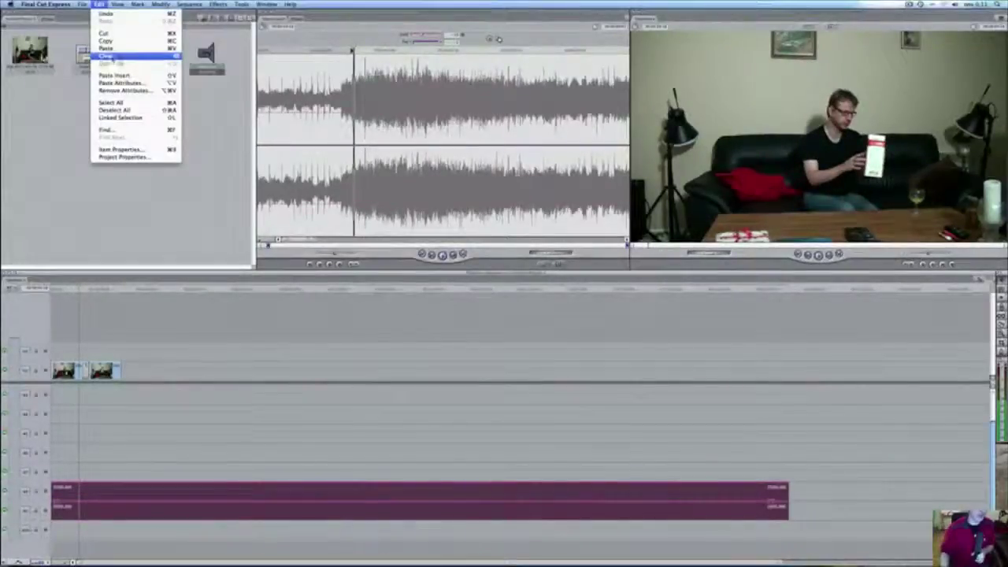
left_click(108, 35)
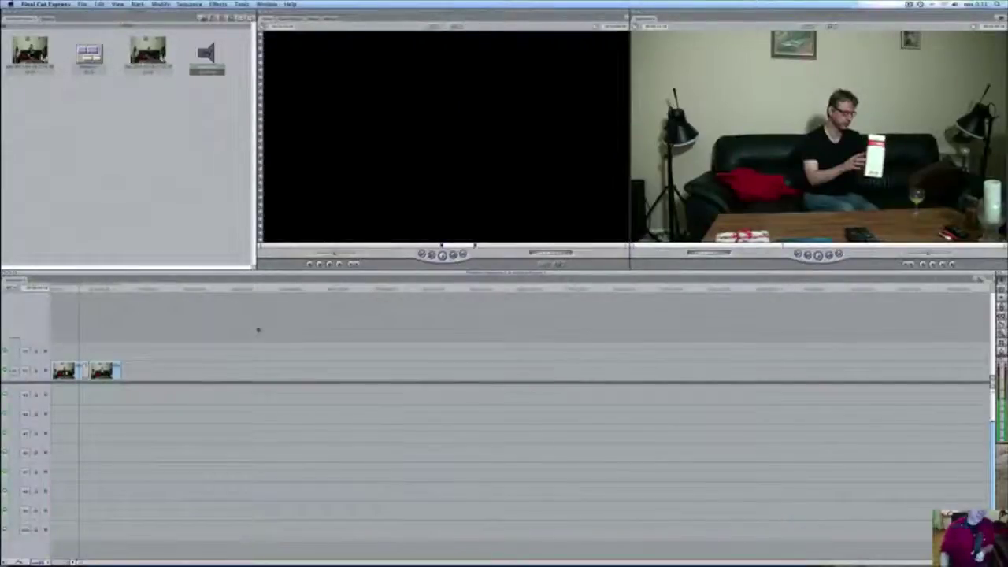
key("super+z")
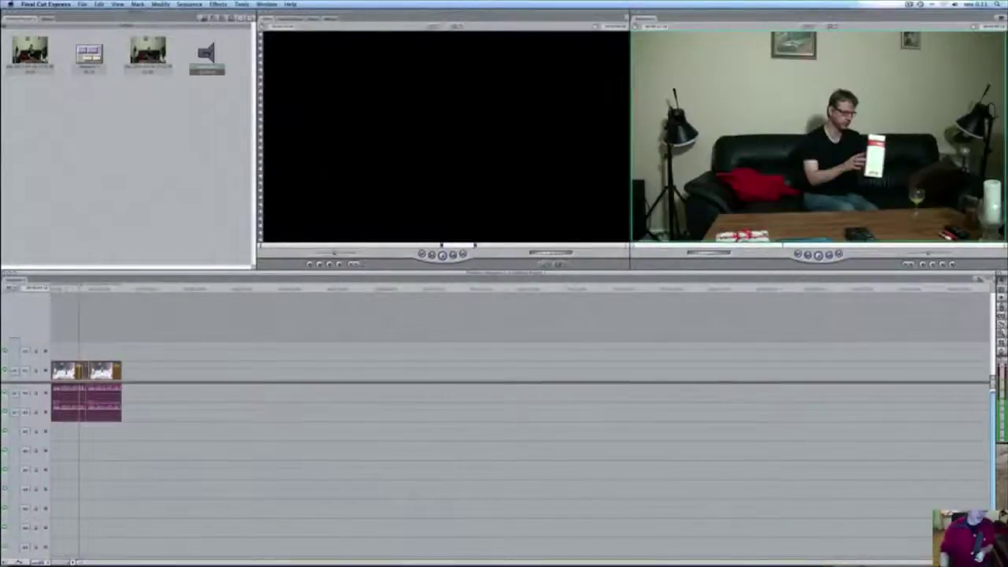
left_click(100, 4)
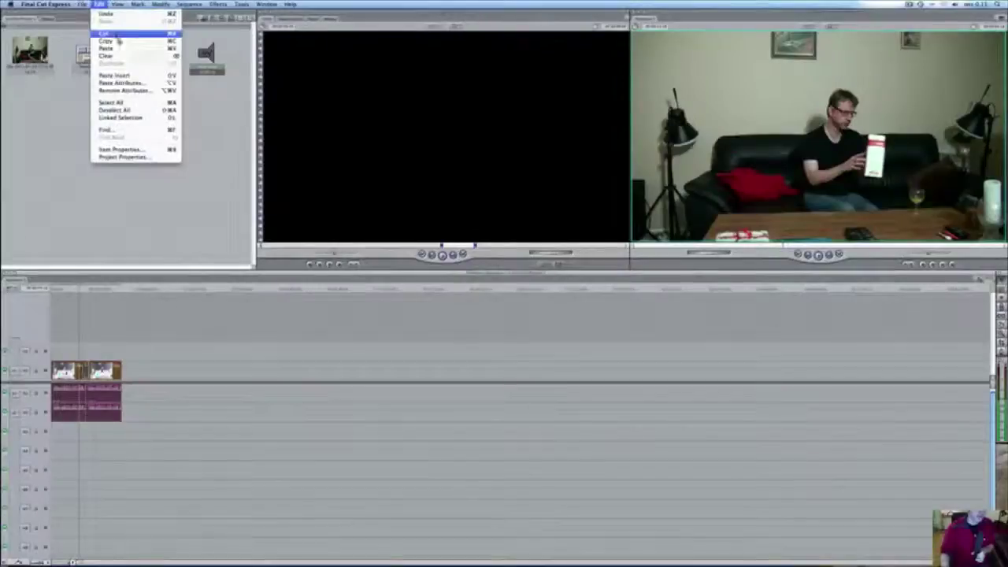
left_click(105, 35)
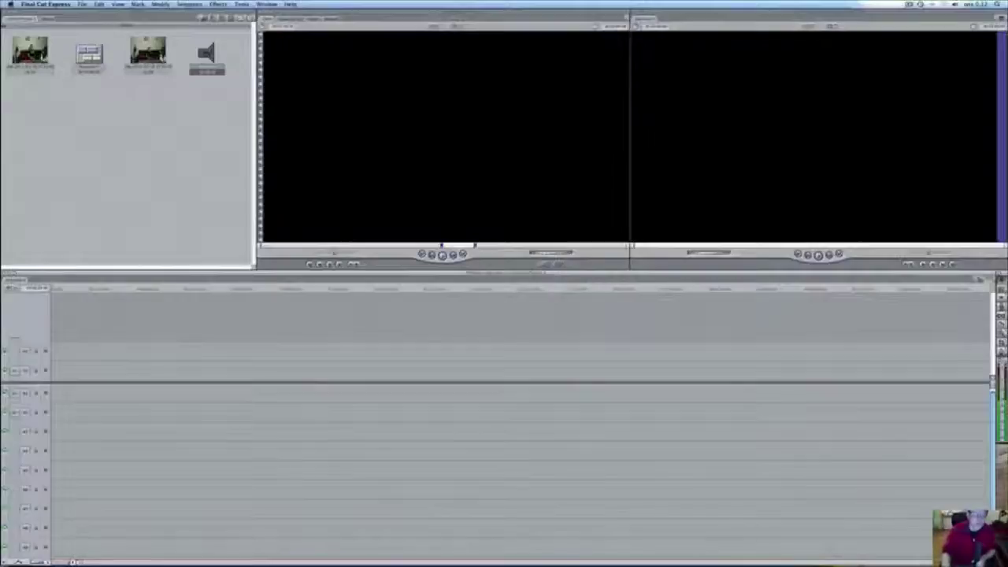
left_click(111, 143)
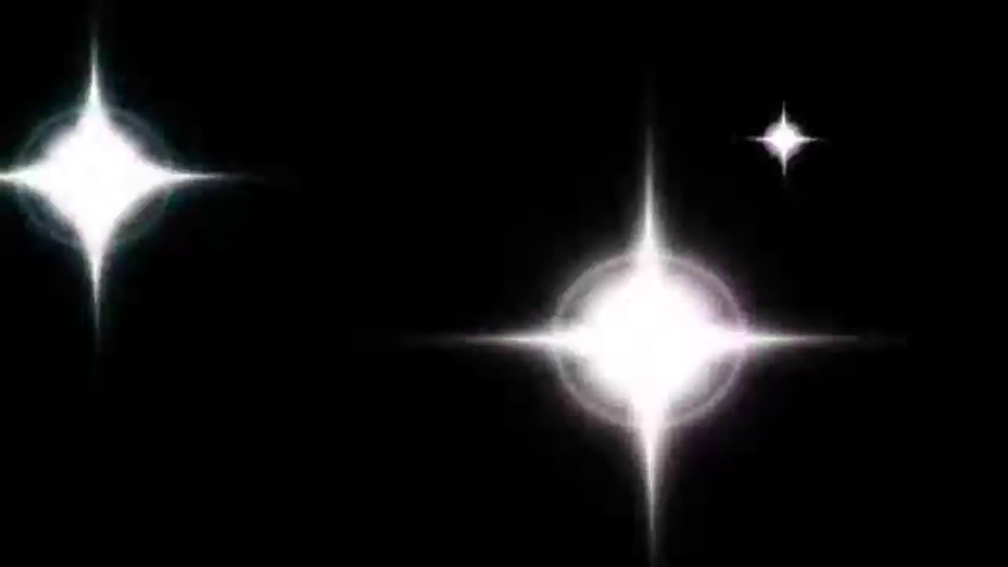